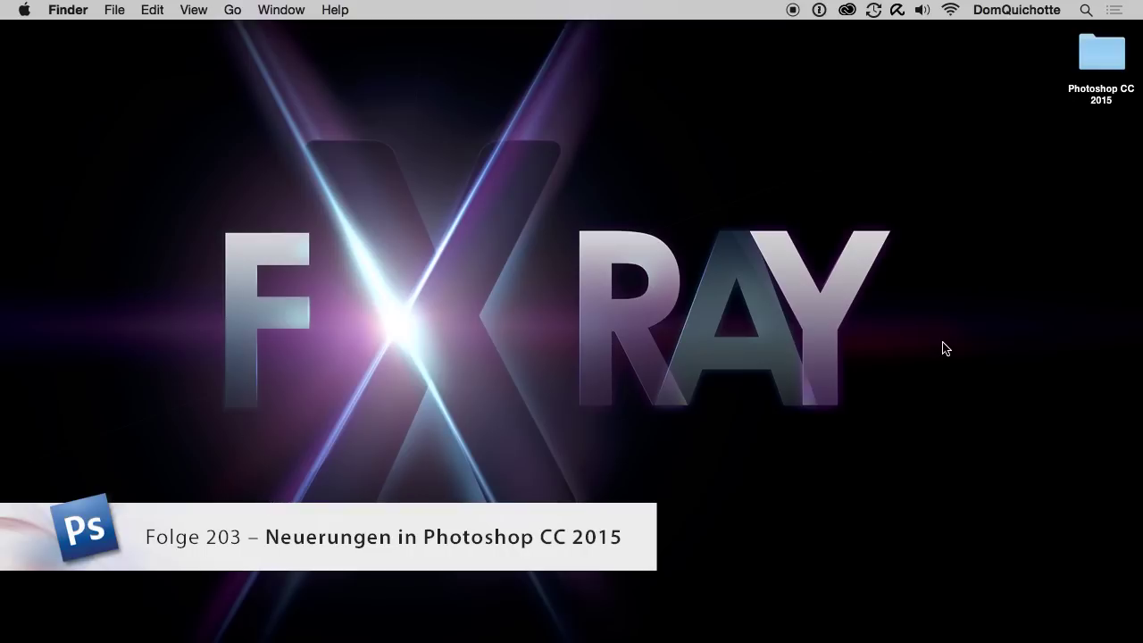
- Launch Adobe Photoshop CC 2015 through a Spotlight search for 'photo'
key(super+space)
text(photo)
key(Return)
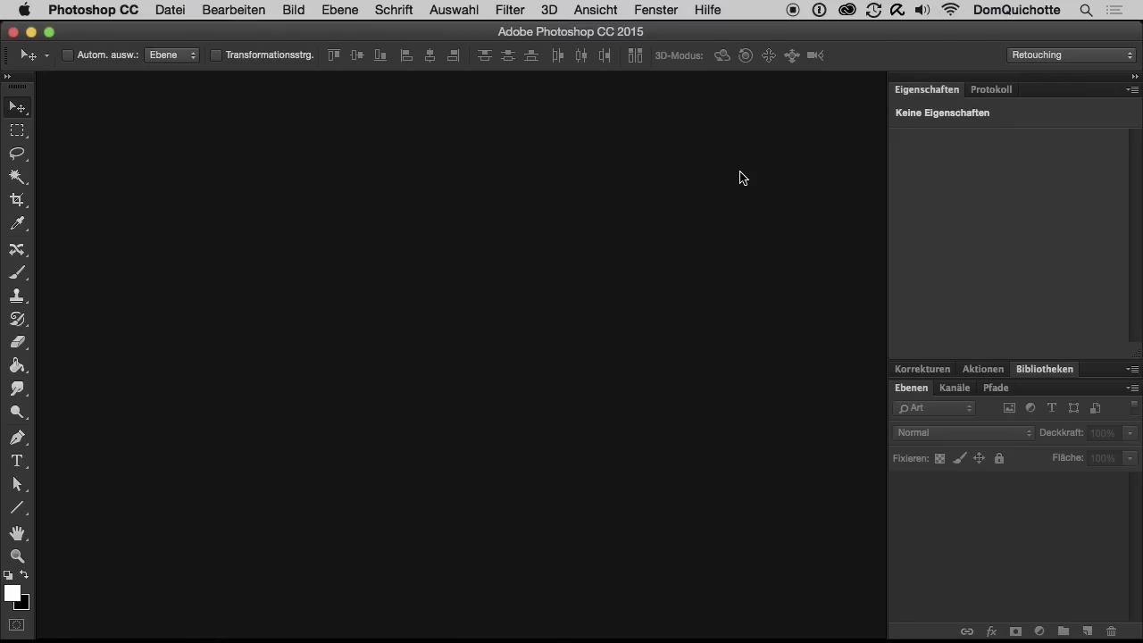
- Create a new Zeichenfläche document with the iPad Retina preset, 1536 × 2048 px
click(170, 9)
click(192, 37)
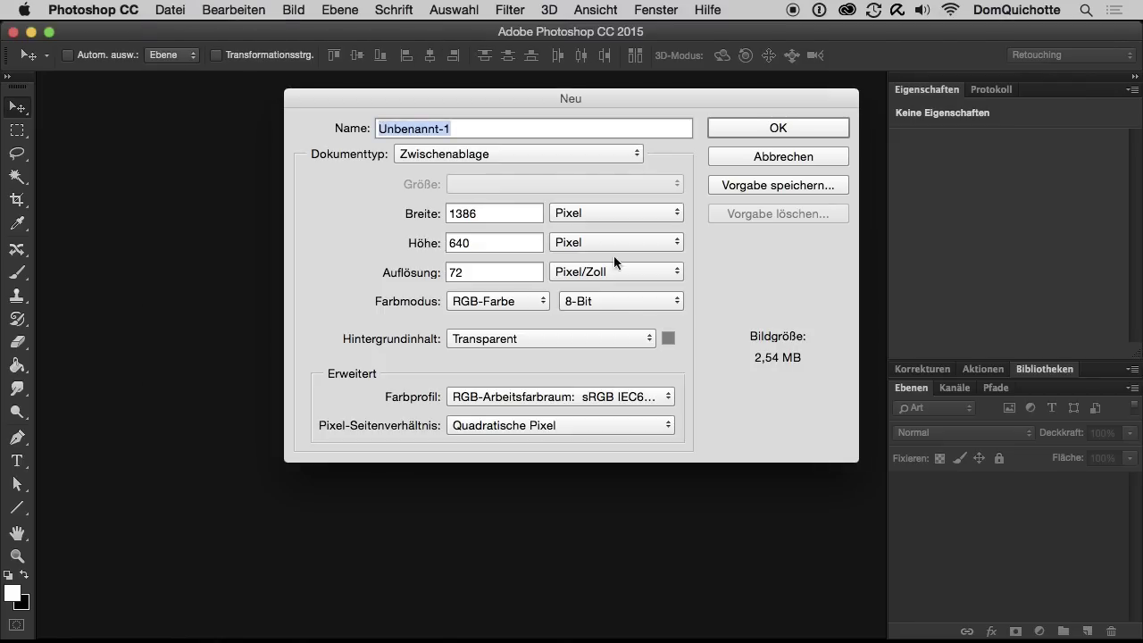
click(514, 153)
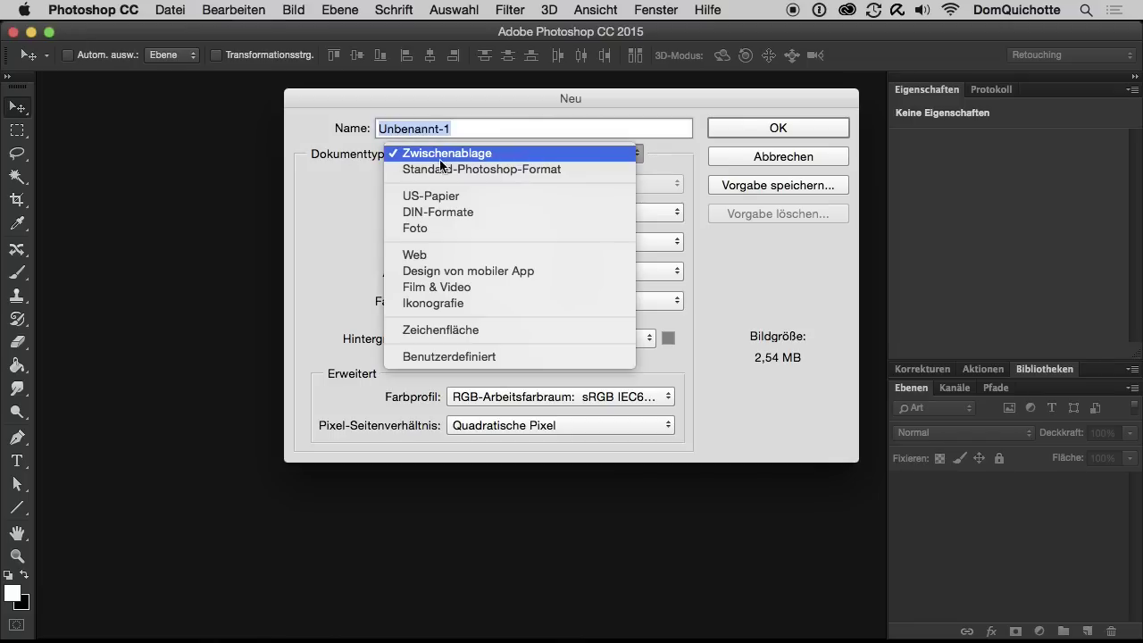
click(477, 330)
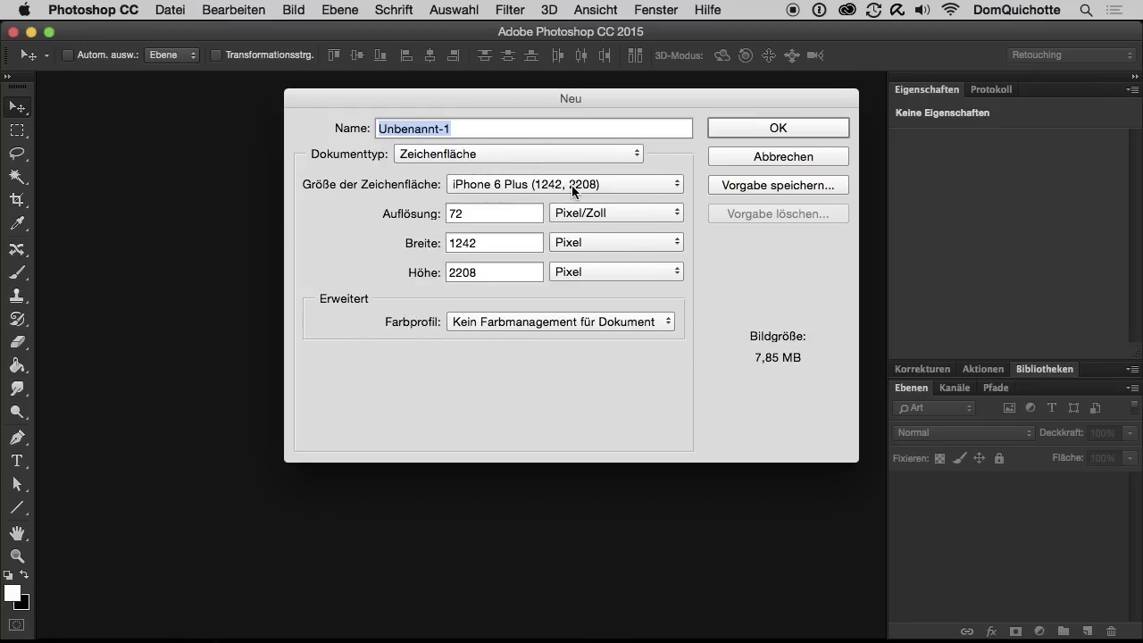
click(567, 185)
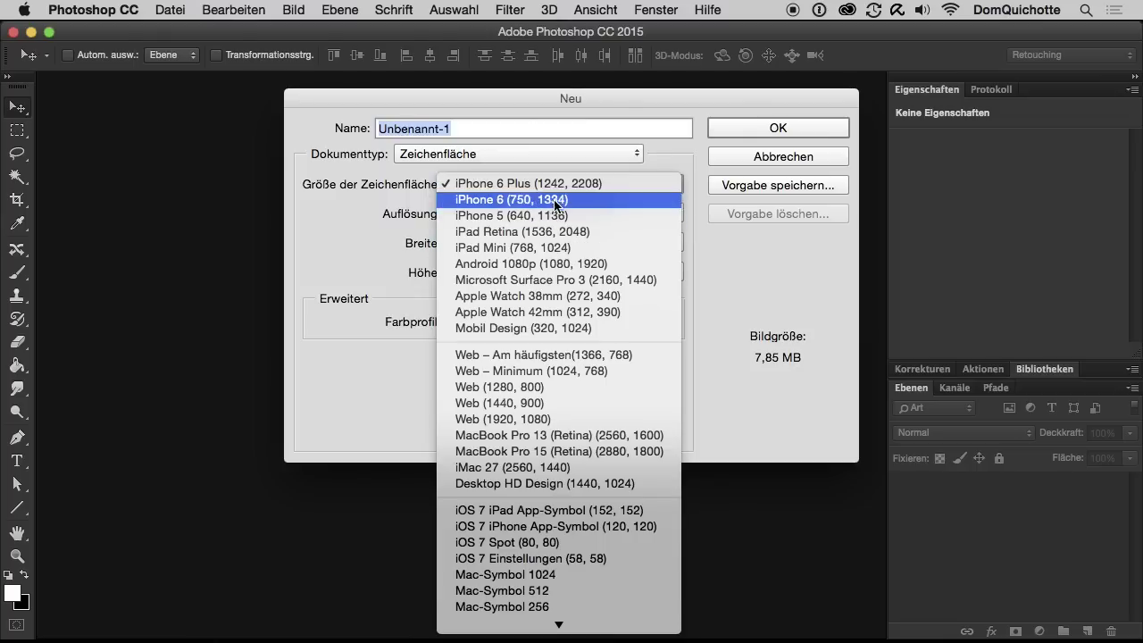
scroll(525, 237, down, 1)
click(513, 211)
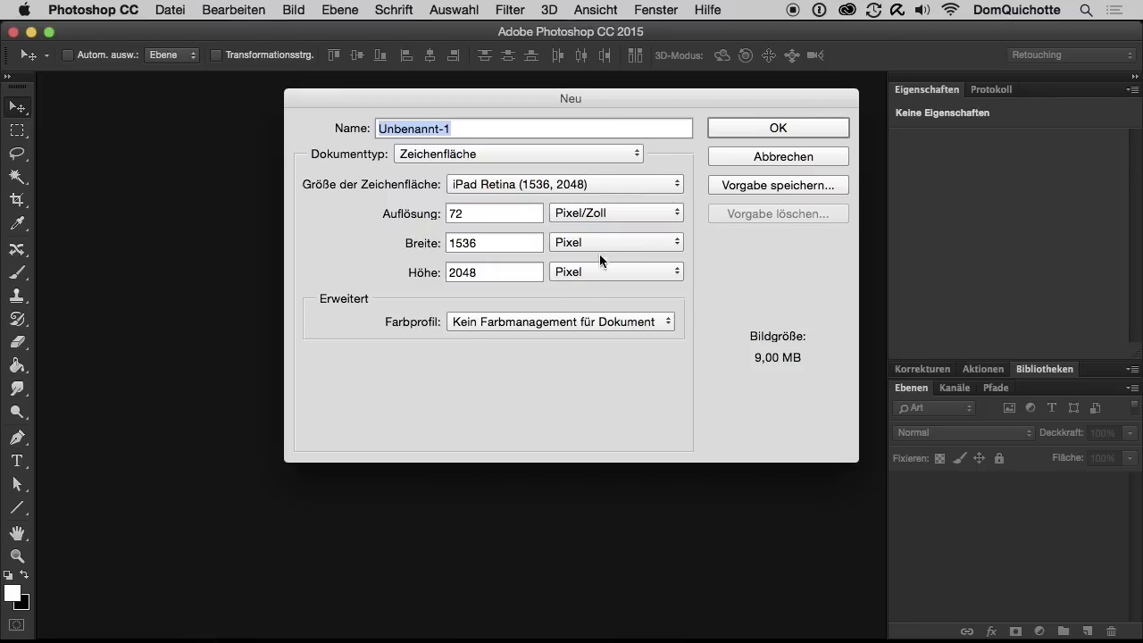
click(780, 128)
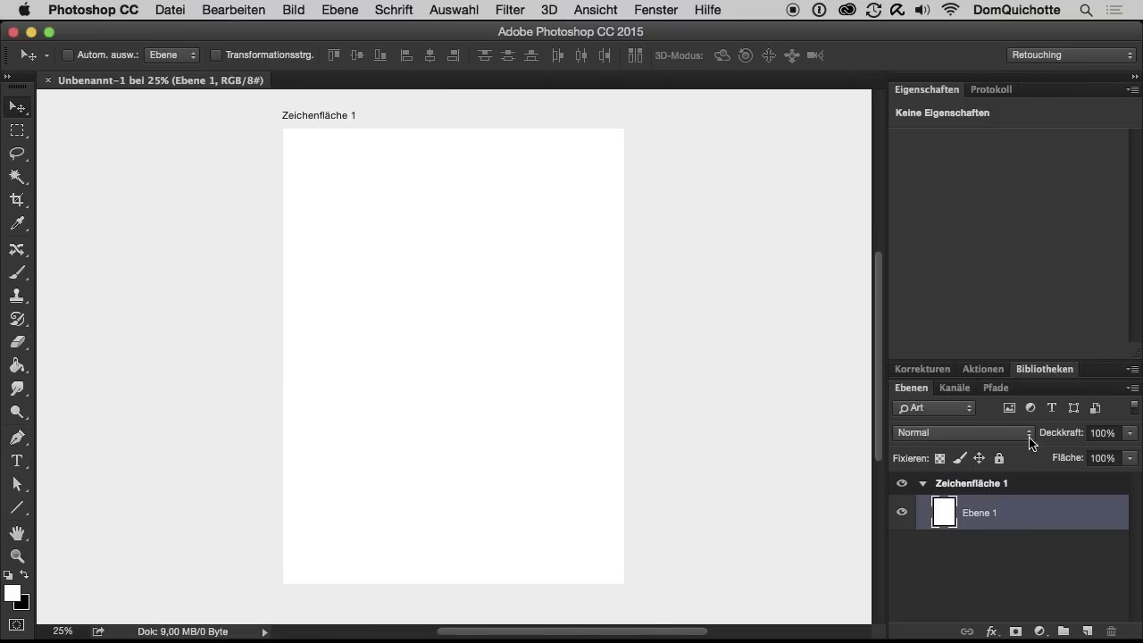
- Collapse the Eigenschaften panel and inspect the Zeichenfläche 1 artboard group and Ebene 1
double_click(942, 93)
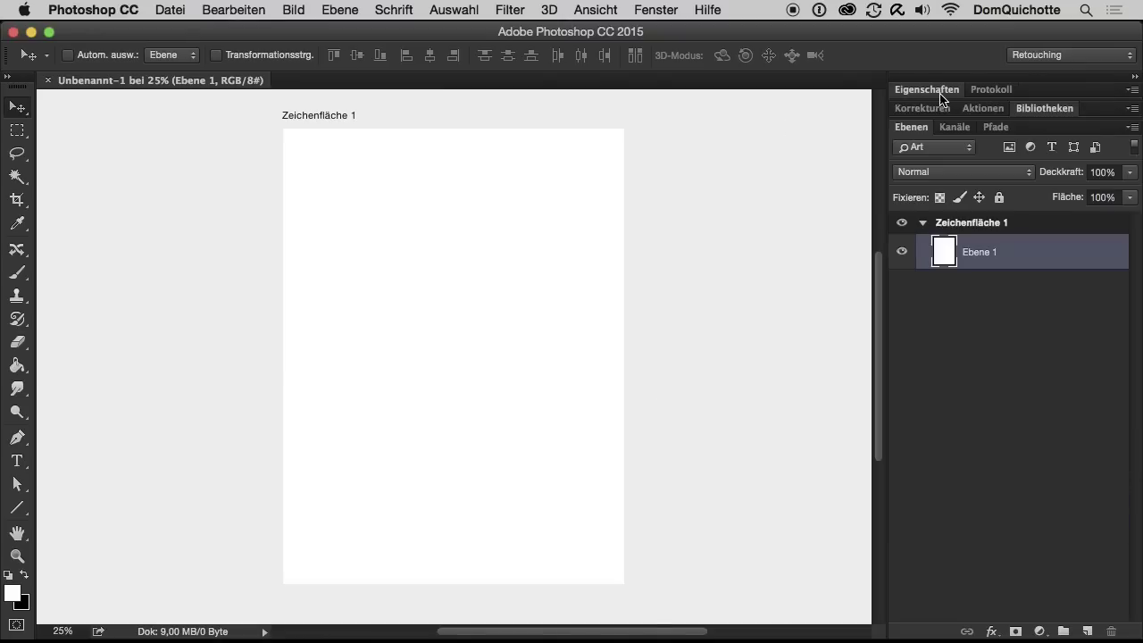
click(946, 225)
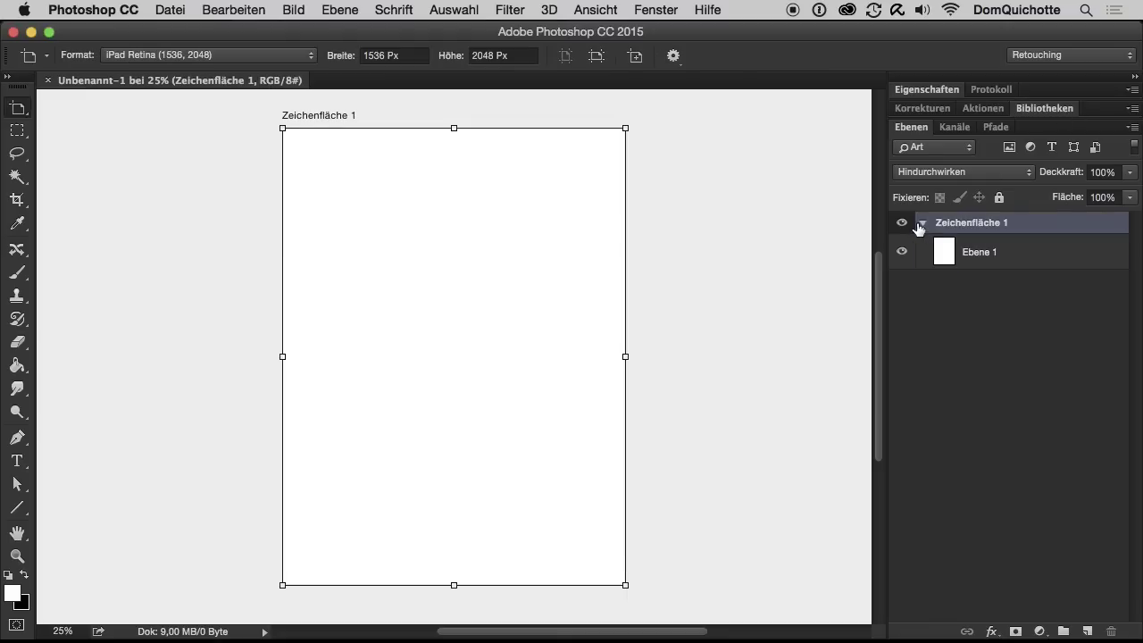
click(923, 223)
click(1042, 245)
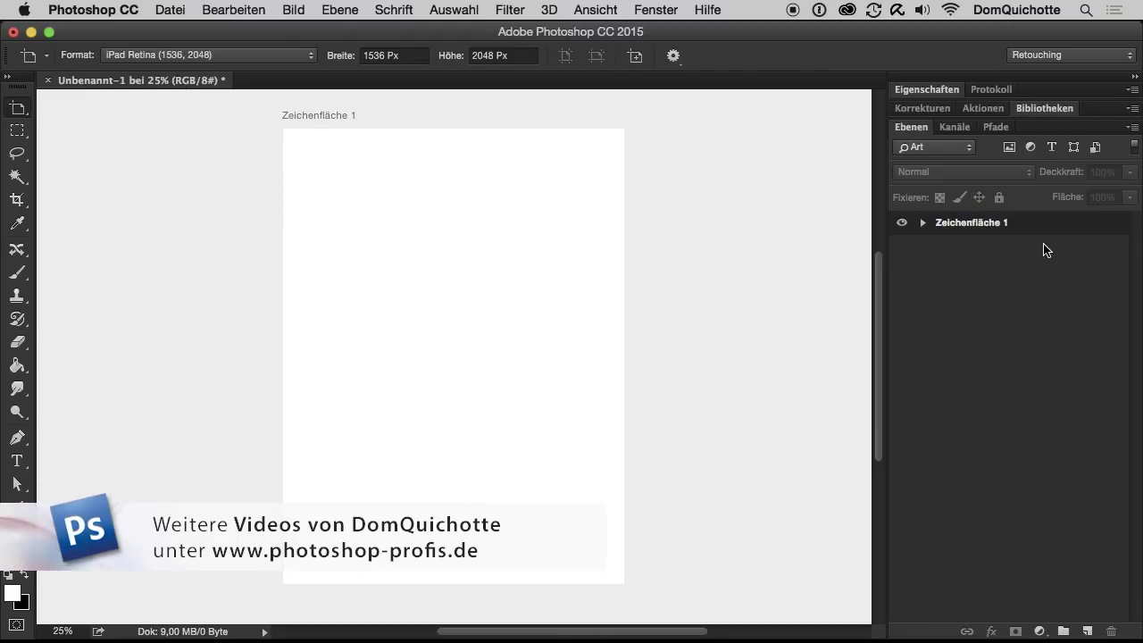
click(923, 225)
click(1081, 230)
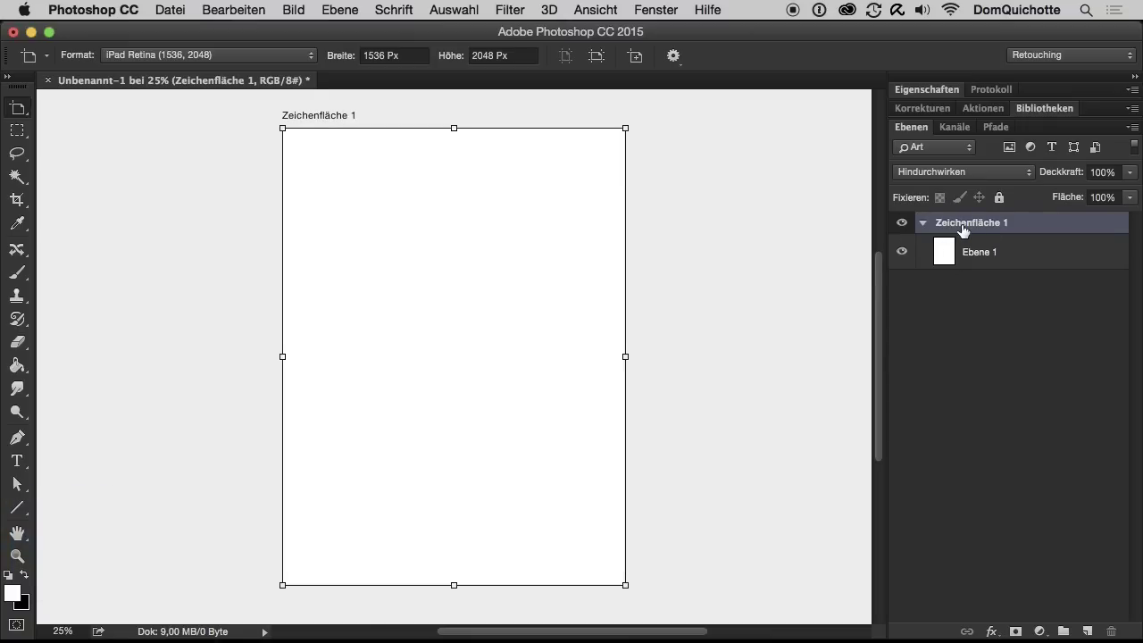
click(975, 251)
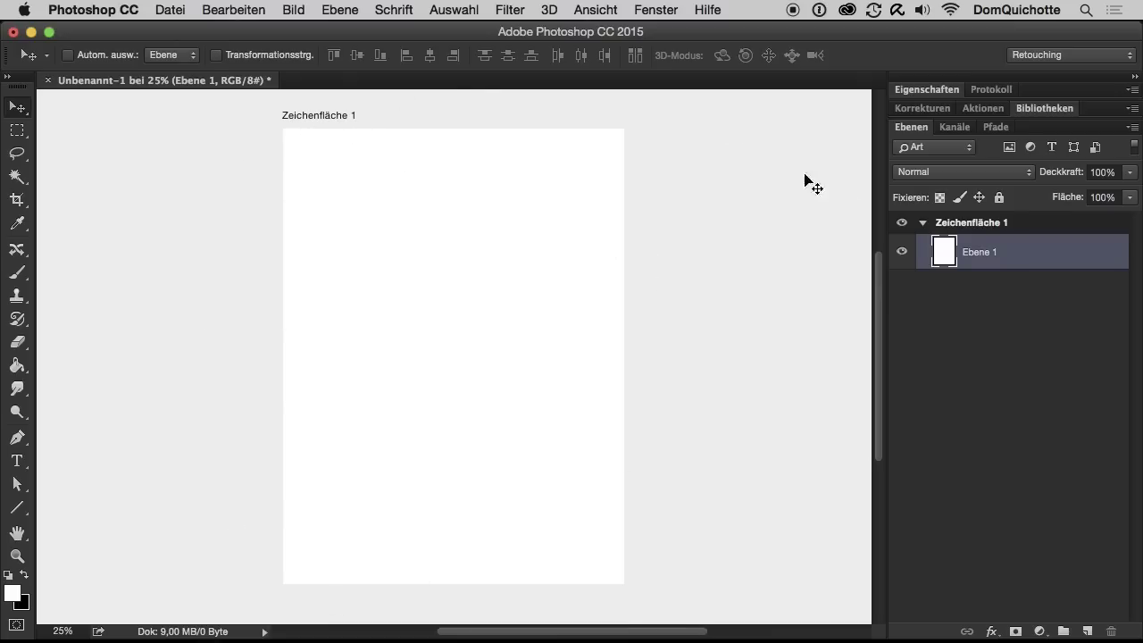
- Rename the Zeichenfläche 1 artboard to 'iPad Retina'
double_click(949, 223)
text(iP)
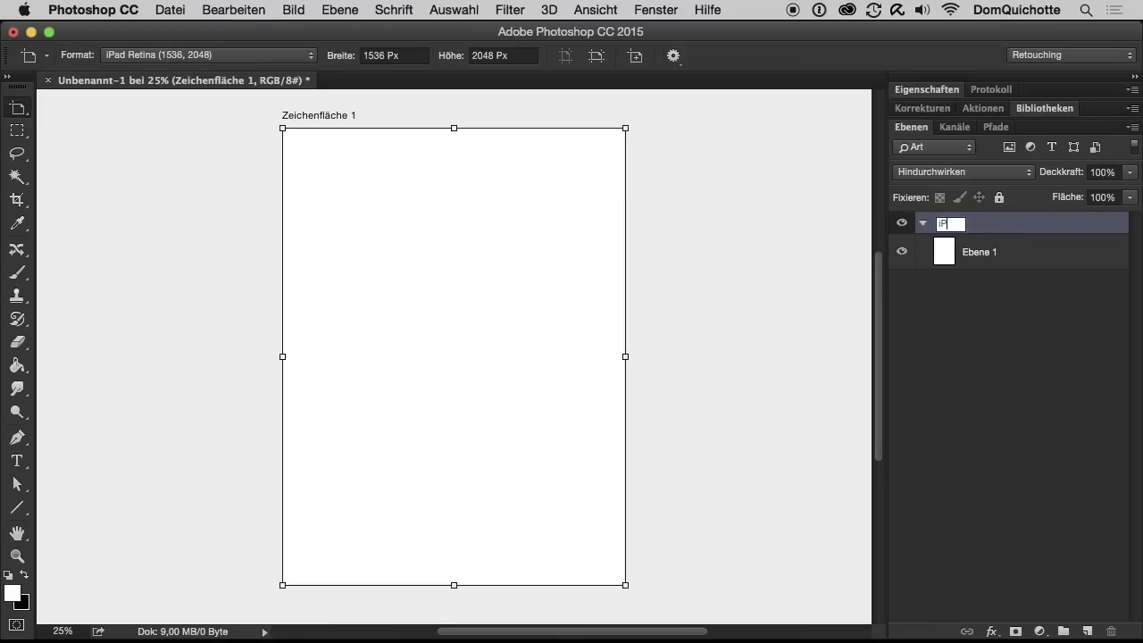
text(ad Retina)
key(Return)
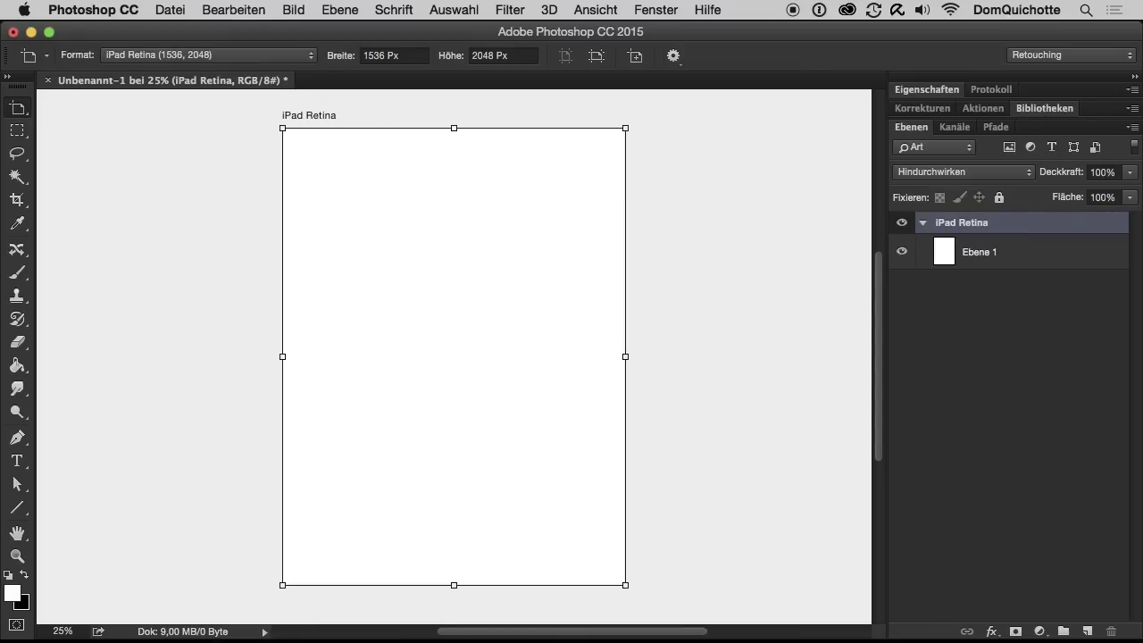
key(v)
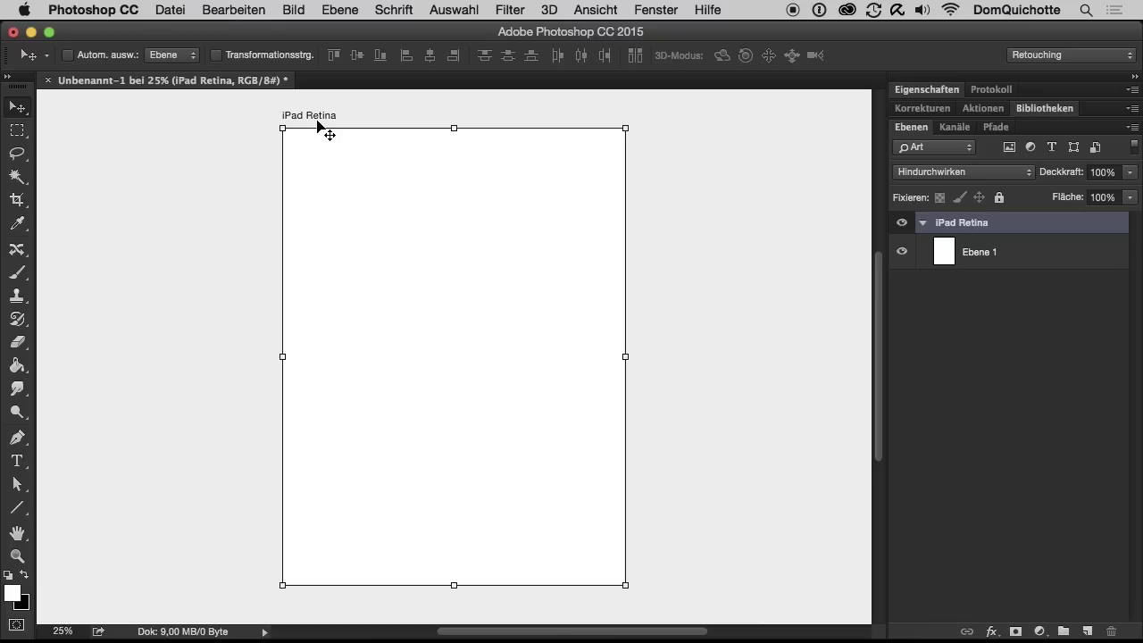
- Place the portrait JPEG 0230_©DomQuichotte_2015 as a linked smart object
click(169, 10)
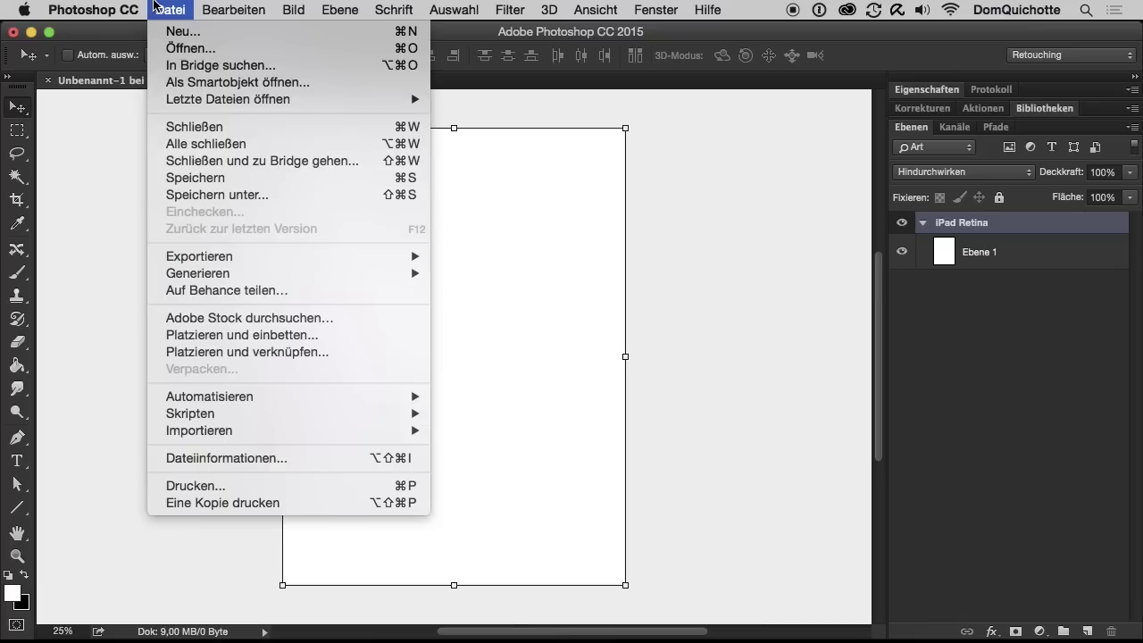
click(308, 354)
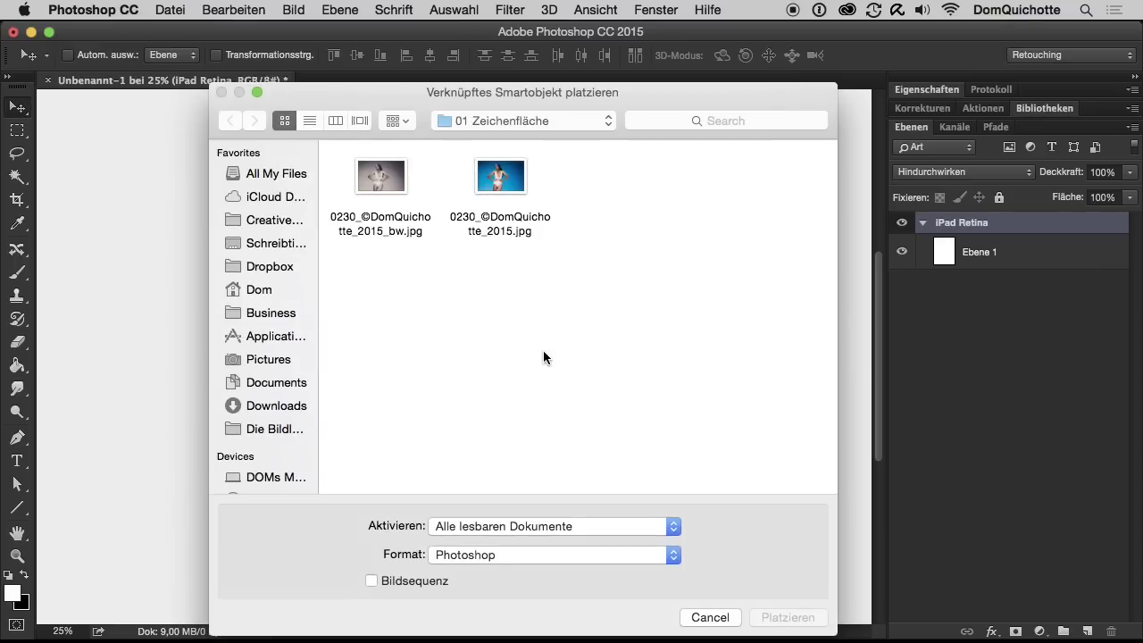
click(500, 186)
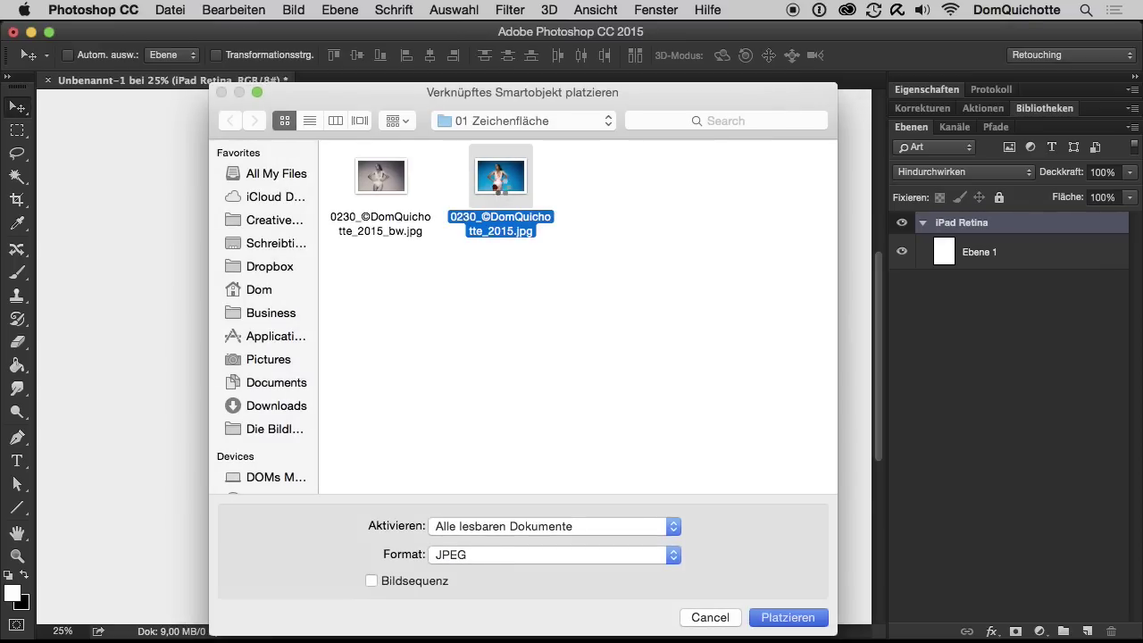
double_click(500, 185)
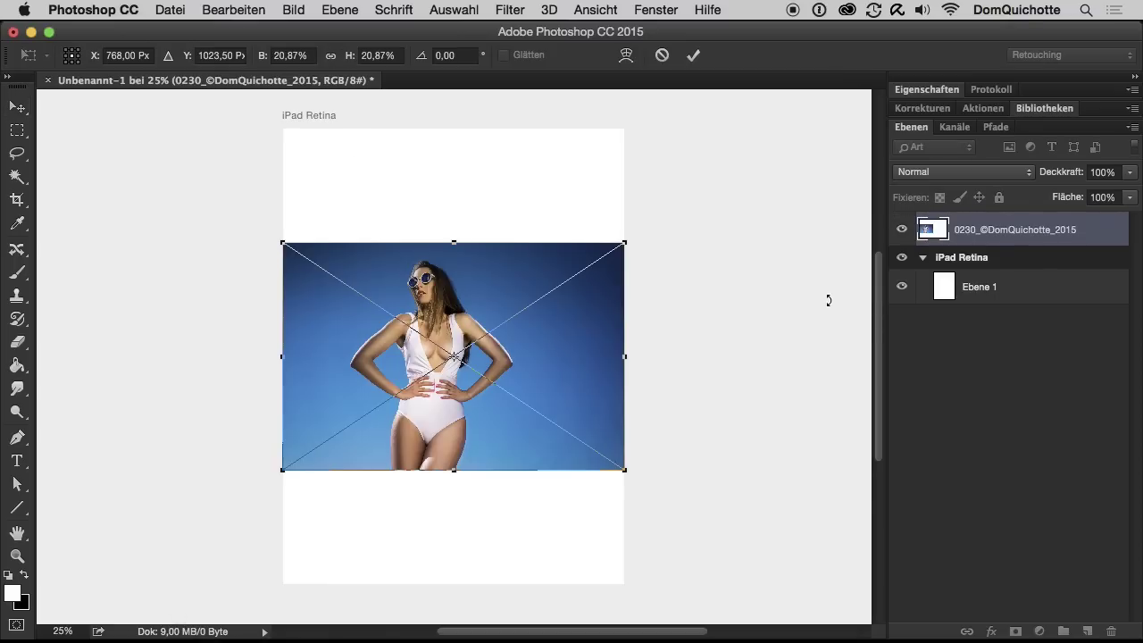
- Scale the portrait to fill the iPad Retina artboard and move its layer inside that artboard
mouse_move(624, 242)
mouse_down()
mouse_move(839, 164)
mouse_move(829, 166)
mouse_up()
mouse_move(505, 285)
mouse_down()
mouse_move(591, 285)
mouse_move(547, 285)
mouse_up()
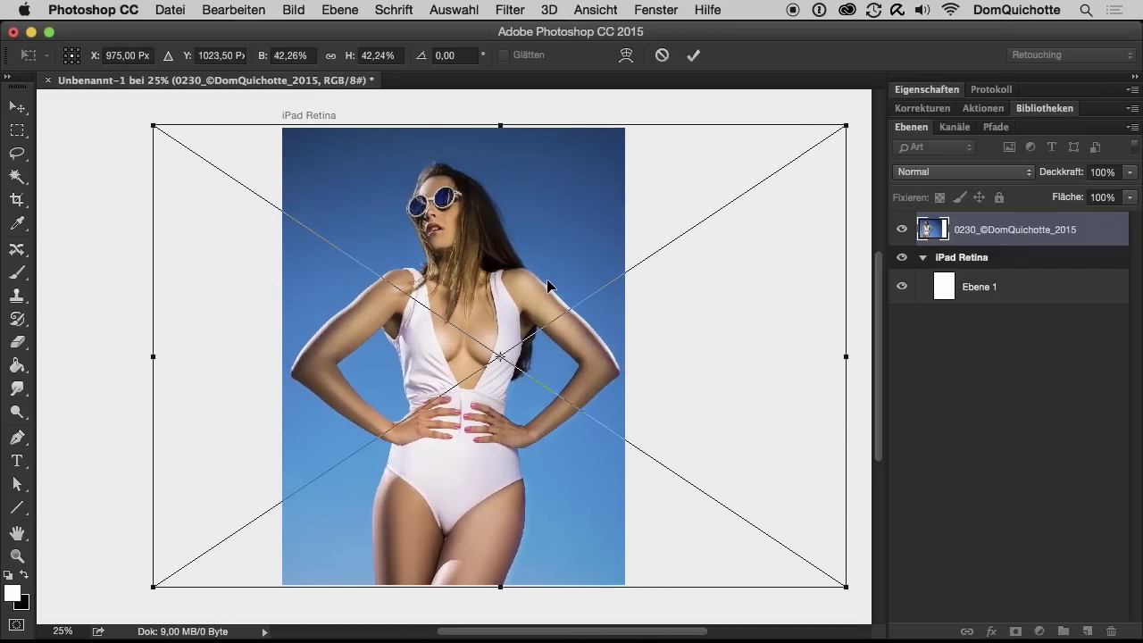
key(Return)
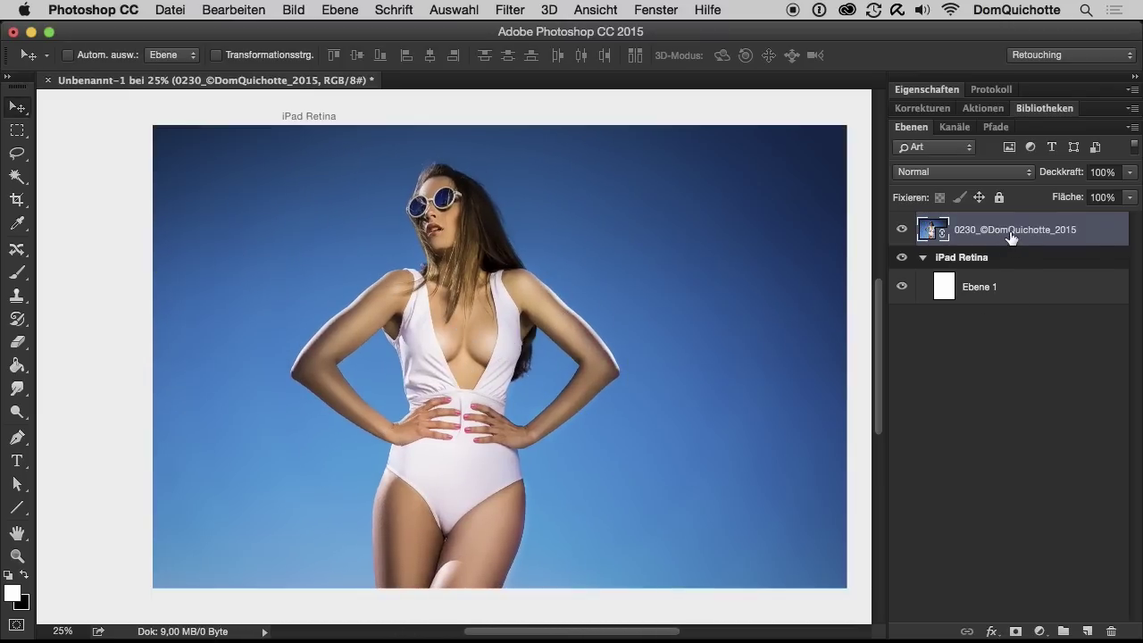
drag(1011, 237, 1112, 631)
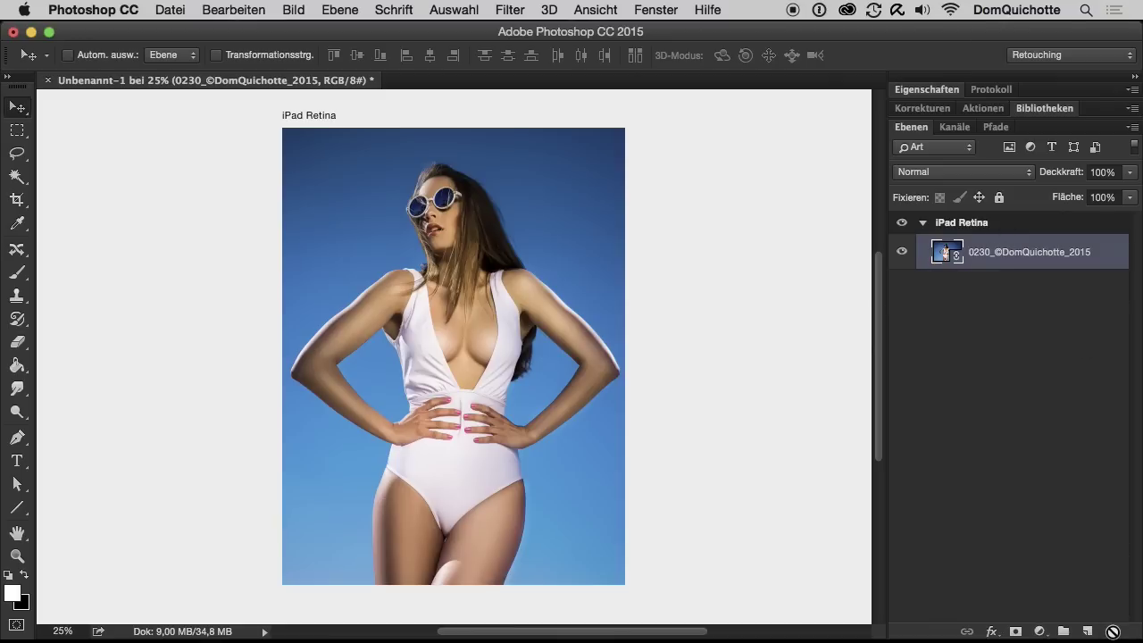
click(1005, 234)
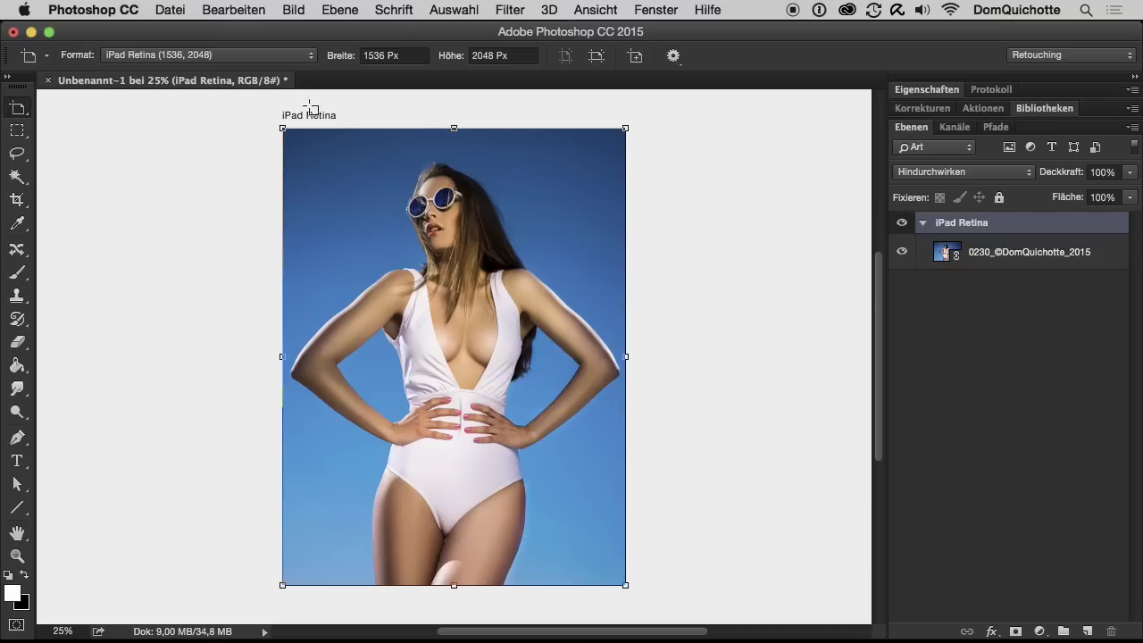
- Add a 750 × 1334 px artboard named iPhone 6 from the iPhone 6 preset
click(335, 9)
mouse_move(343, 31)
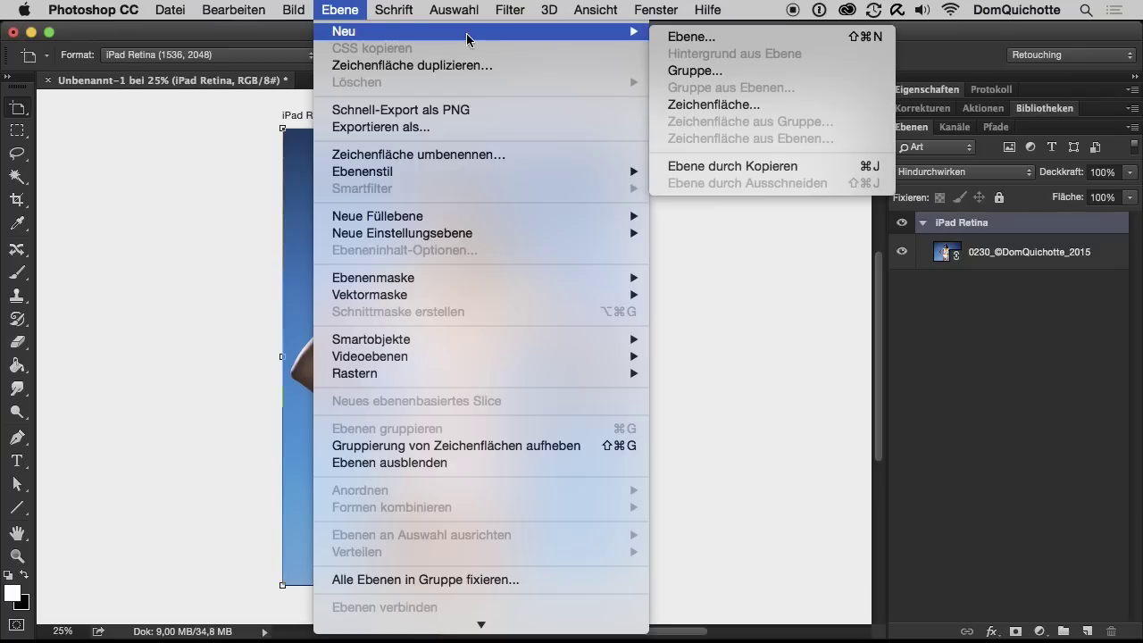
click(768, 107)
click(557, 269)
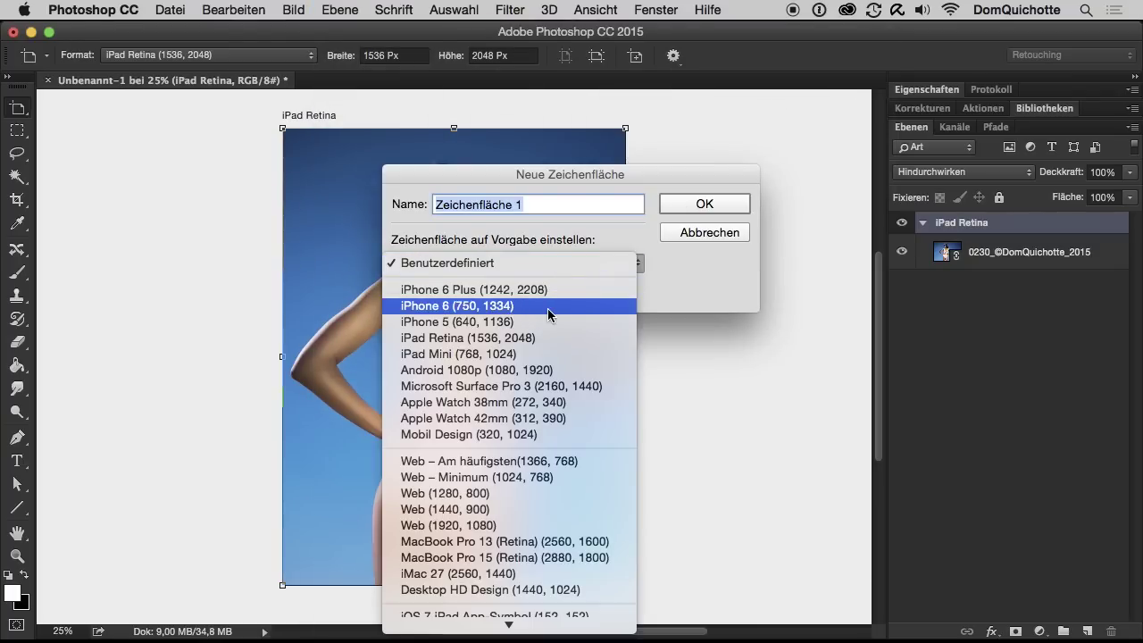
click(551, 307)
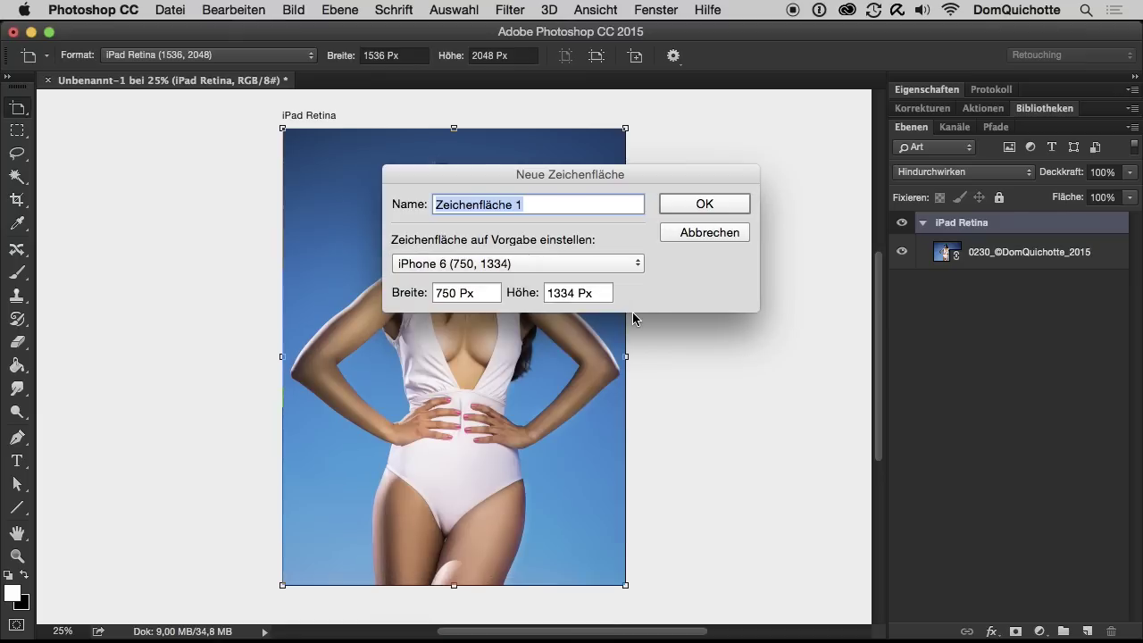
text(iPhone 6)
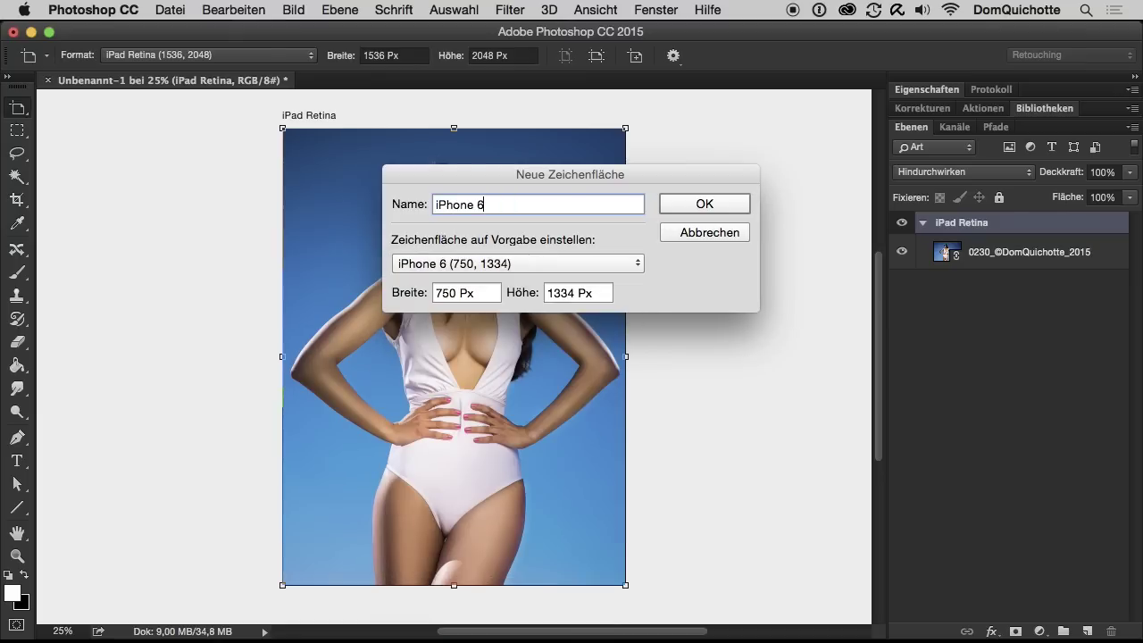
key(Return)
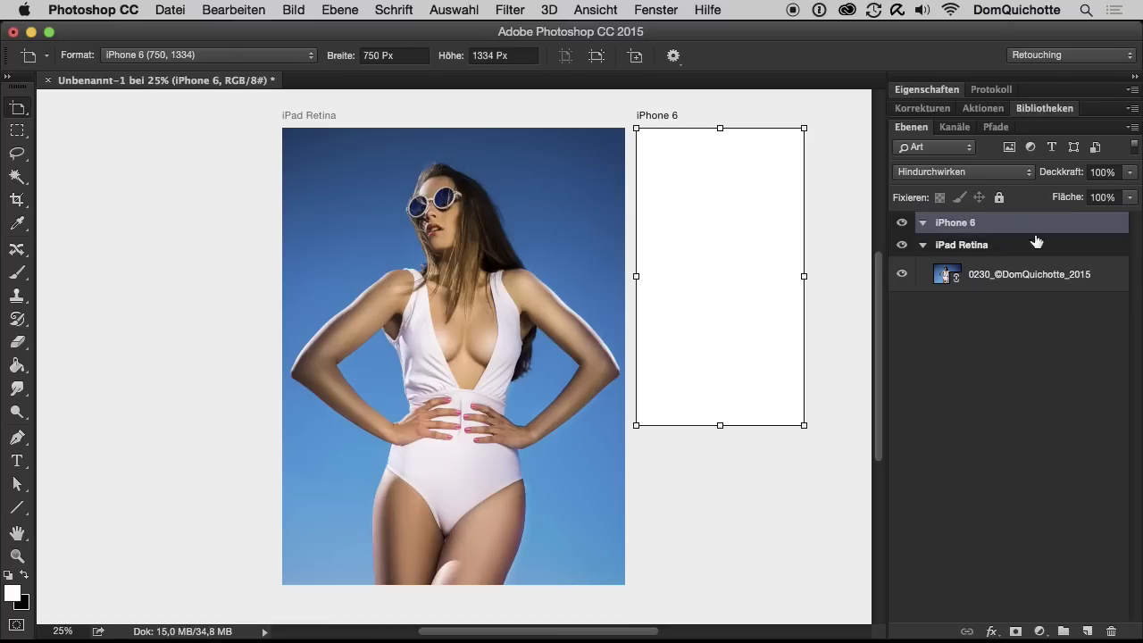
key(super+minus)
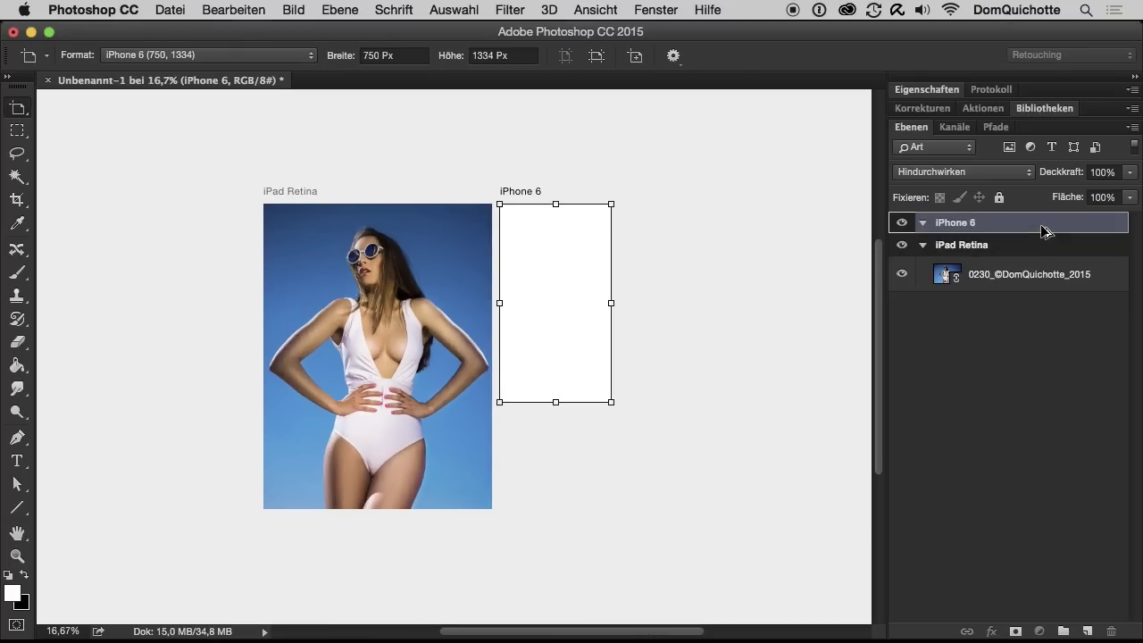
- Copy the portrait into the iPhone 6 artboard and scale it to about 35% to fill it
drag(1045, 274, 1040, 228)
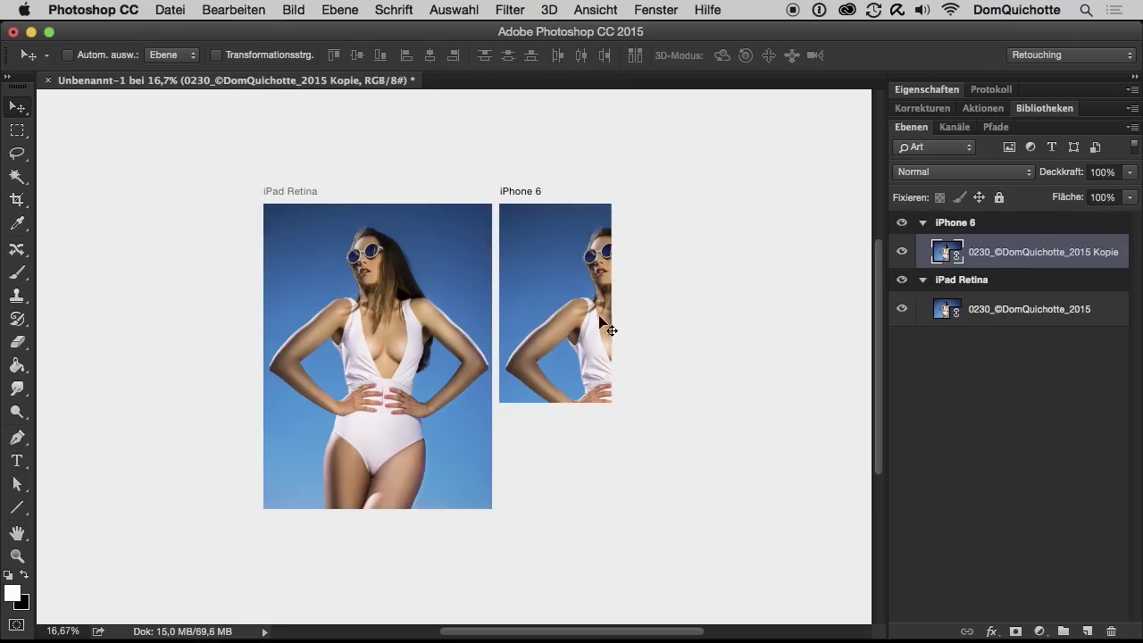
key(super+t)
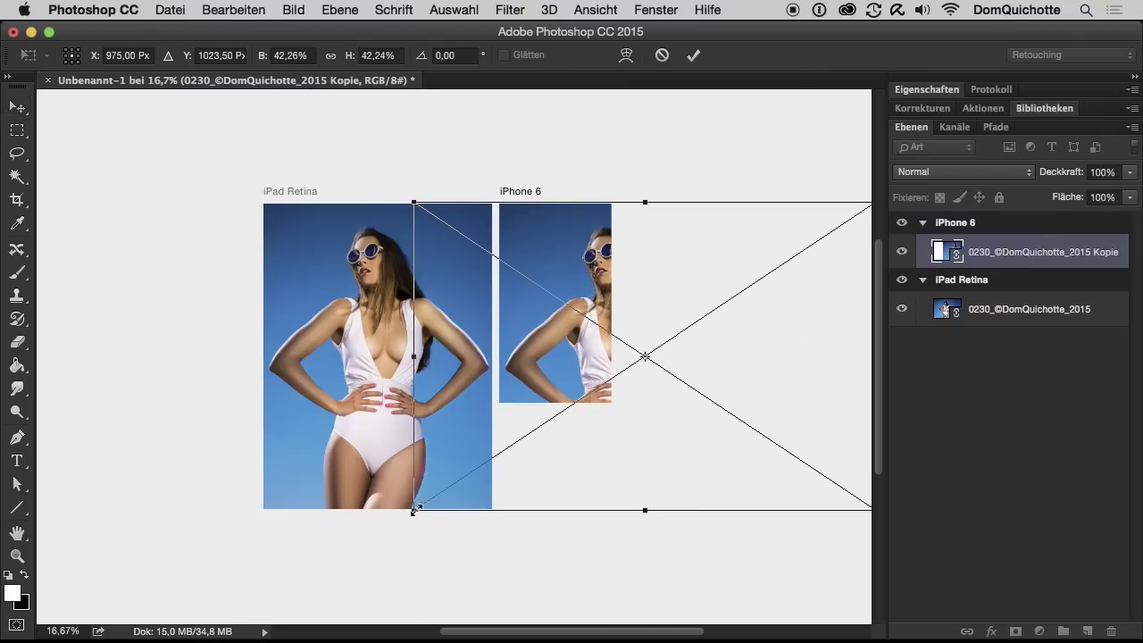
drag(414, 511, 485, 475)
drag(691, 360, 648, 302)
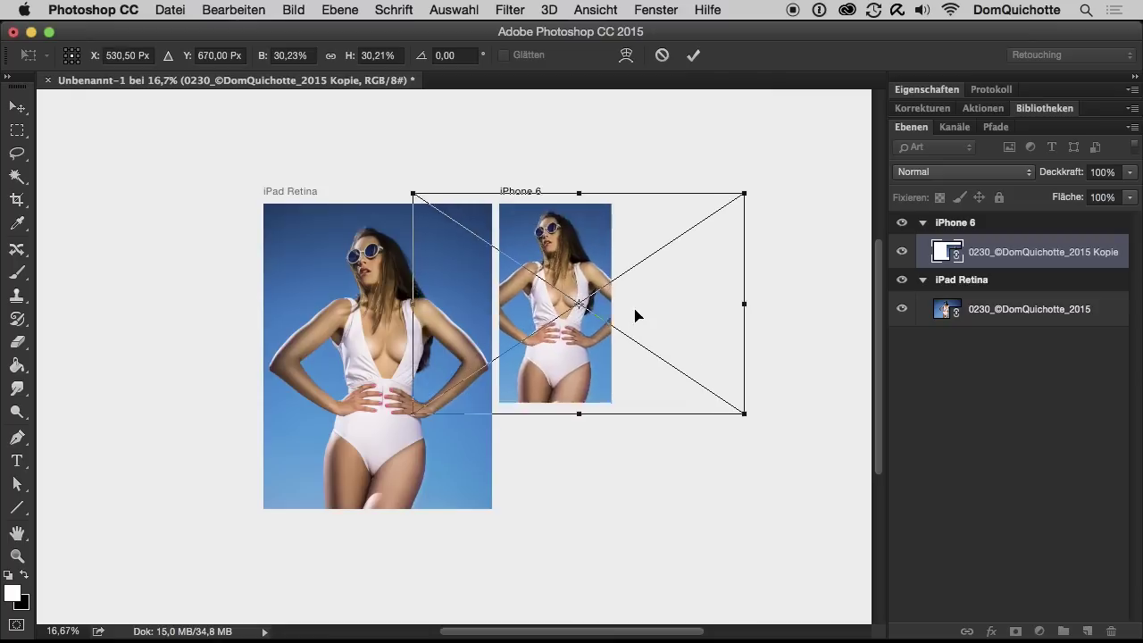
drag(753, 179, 740, 190)
drag(607, 294, 590, 295)
drag(725, 203, 793, 145)
drag(672, 240, 652, 268)
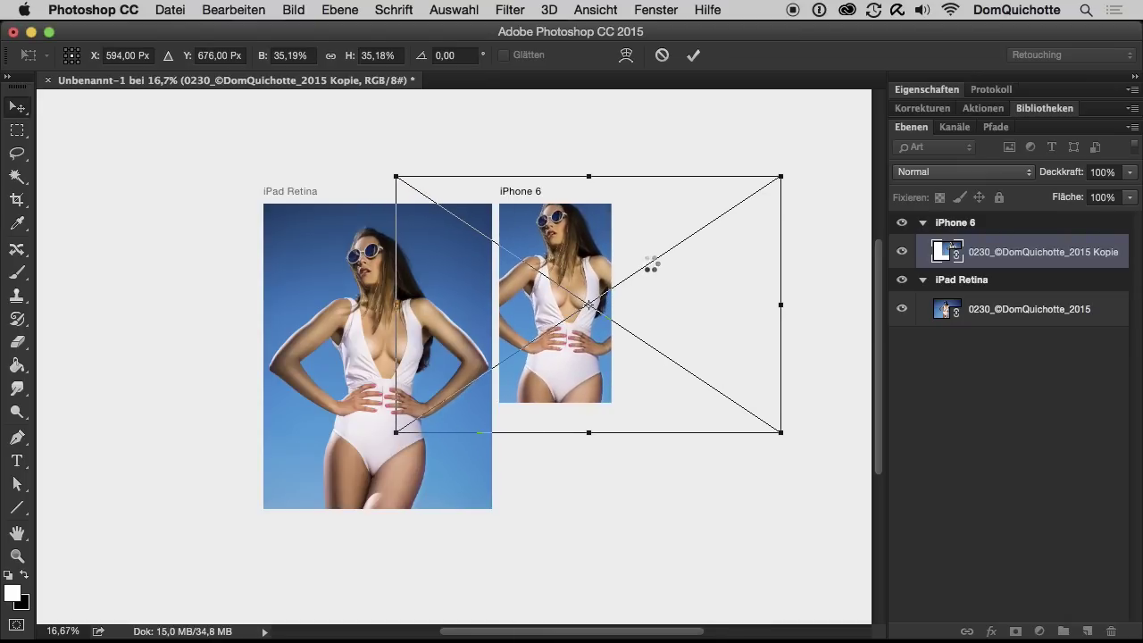
key(Return)
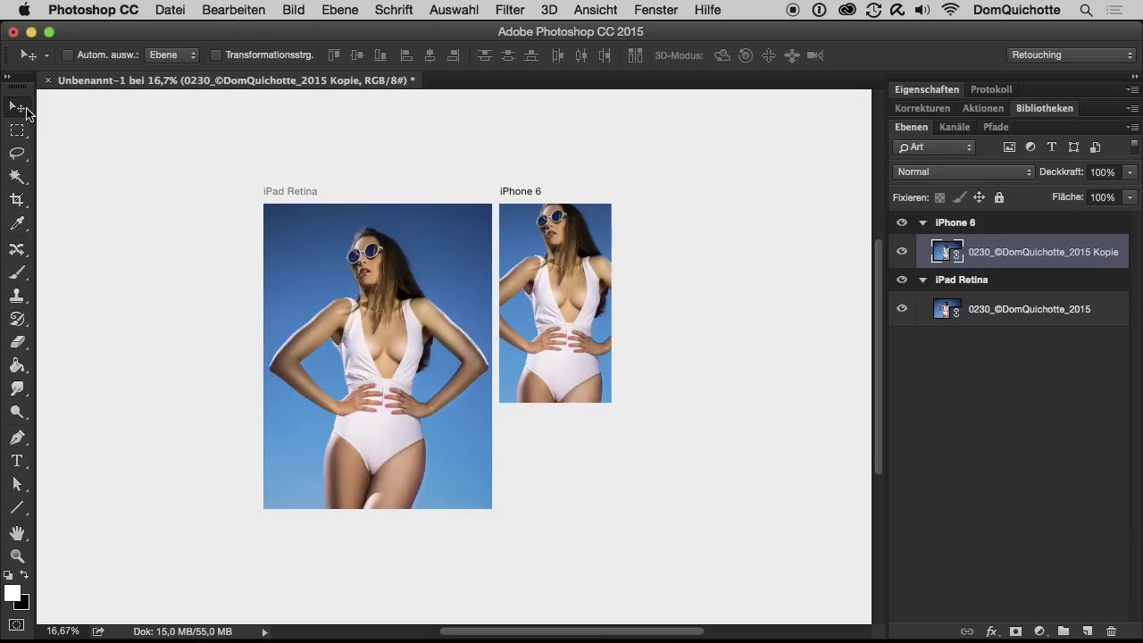
drag(20, 110, 190, 129)
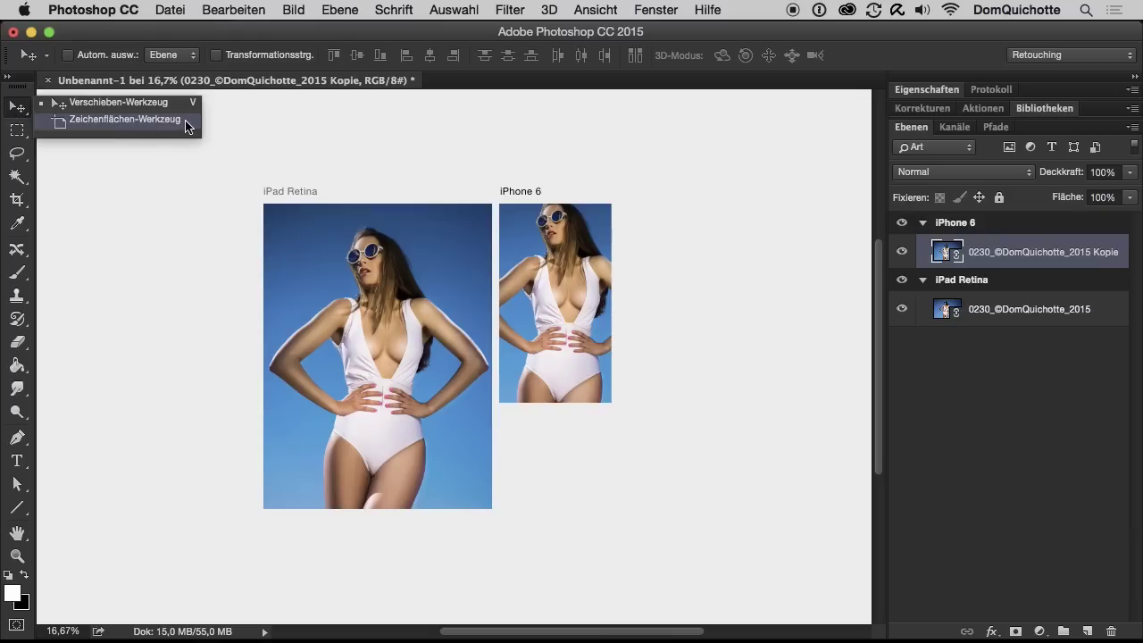
- Draw a new artboard right of iPhone 6 with the Artboard tool and name it 'Neu'
click(126, 126)
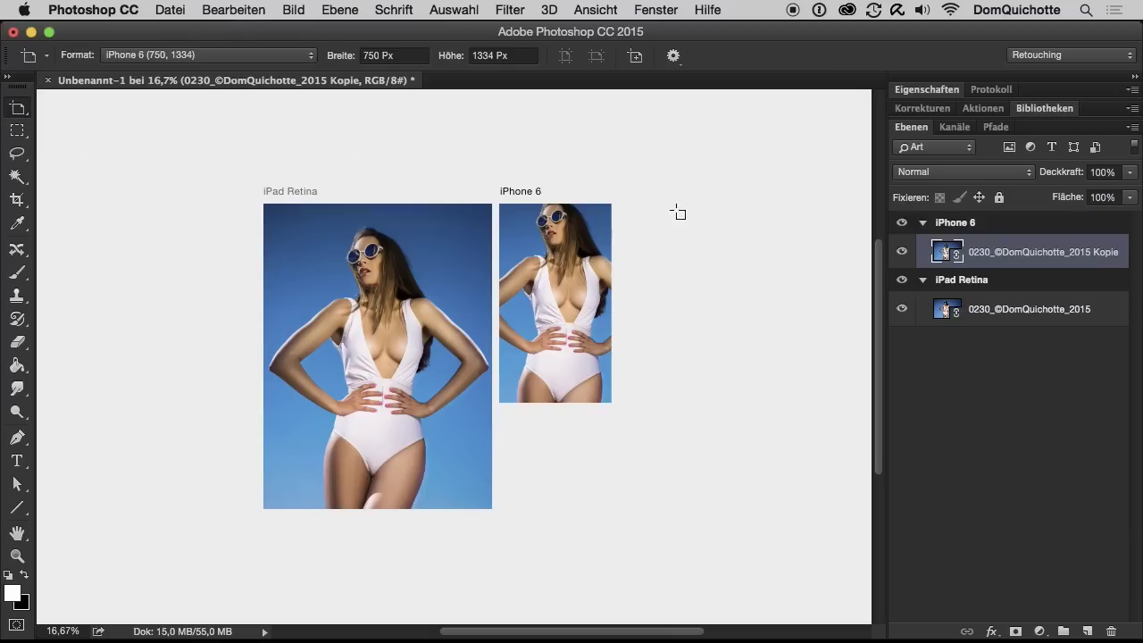
mouse_move(620, 204)
mouse_down()
mouse_move(721, 280)
mouse_move(735, 348)
mouse_up()
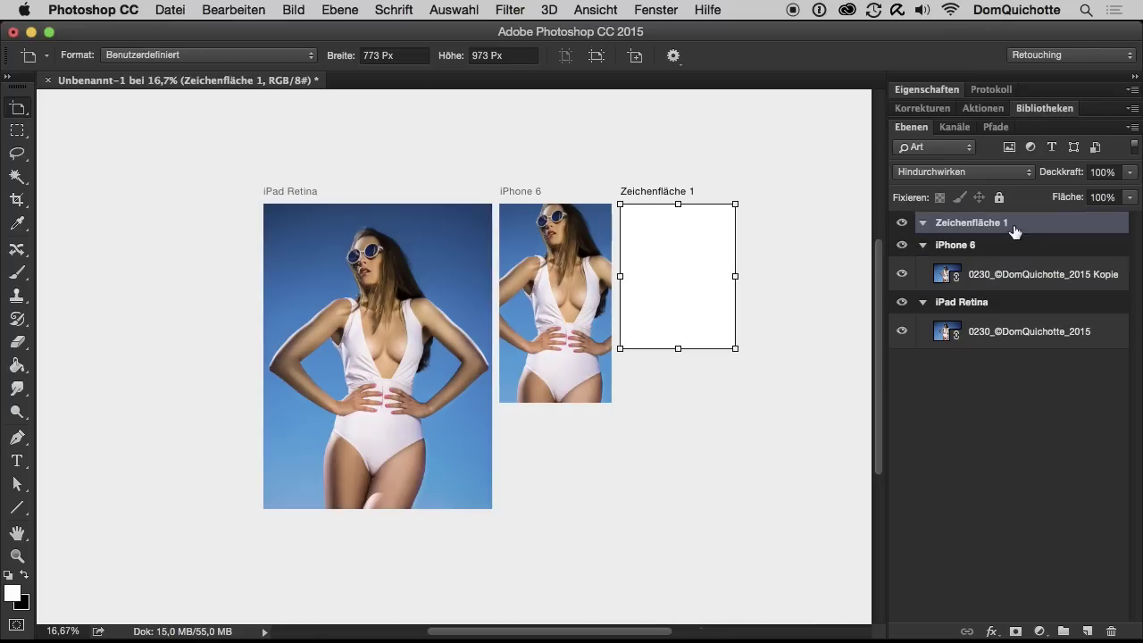
double_click(972, 224)
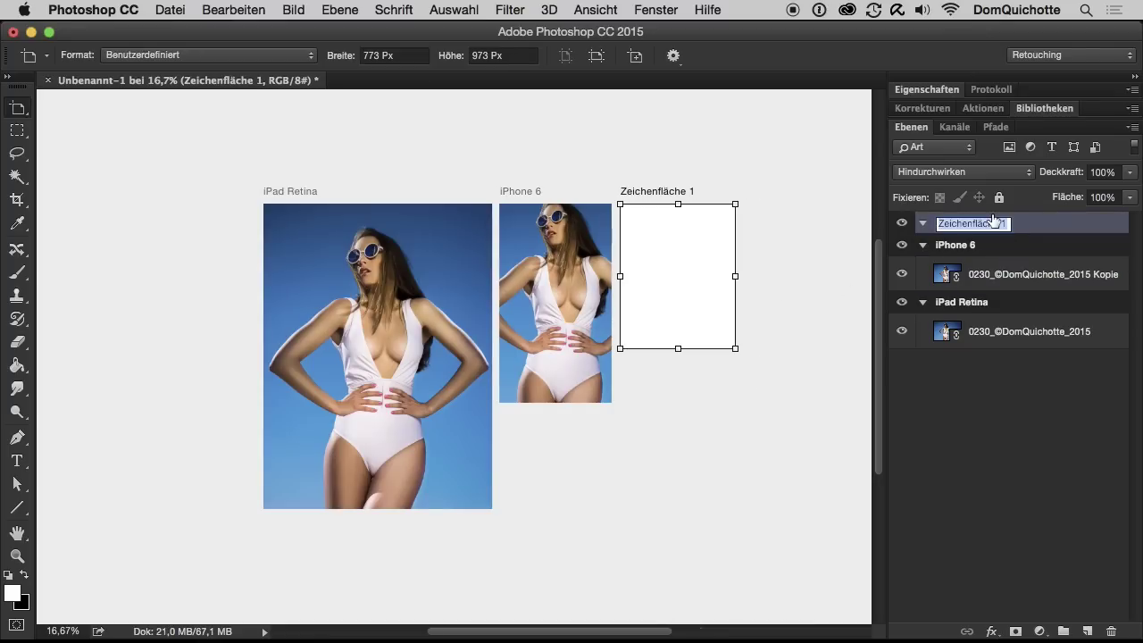
text(Neu)
key(Return)
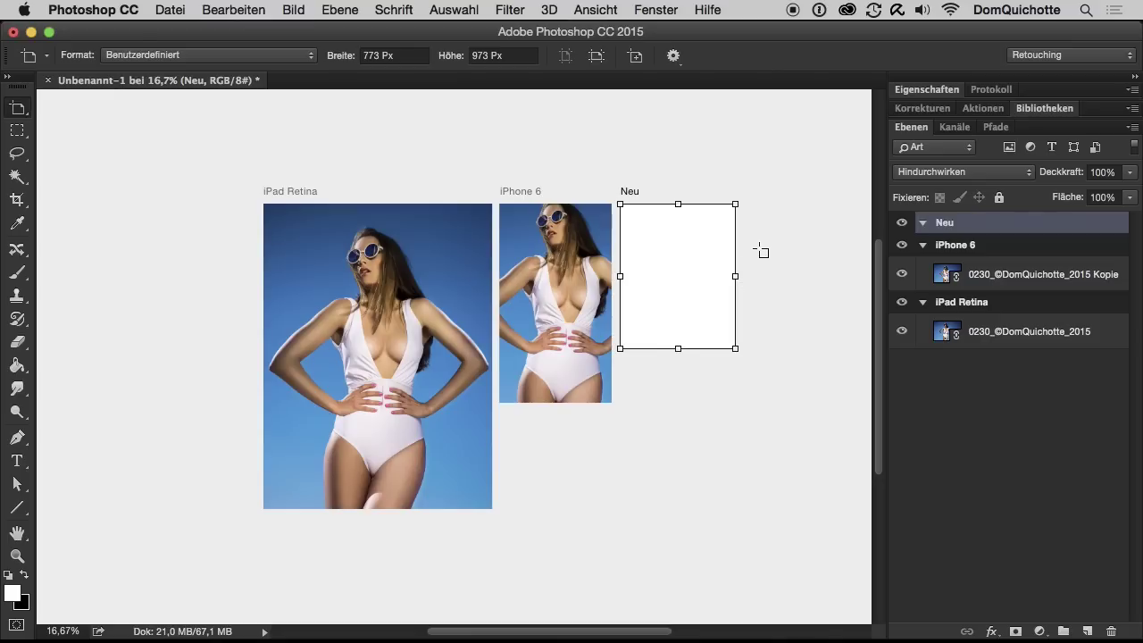
click(339, 10)
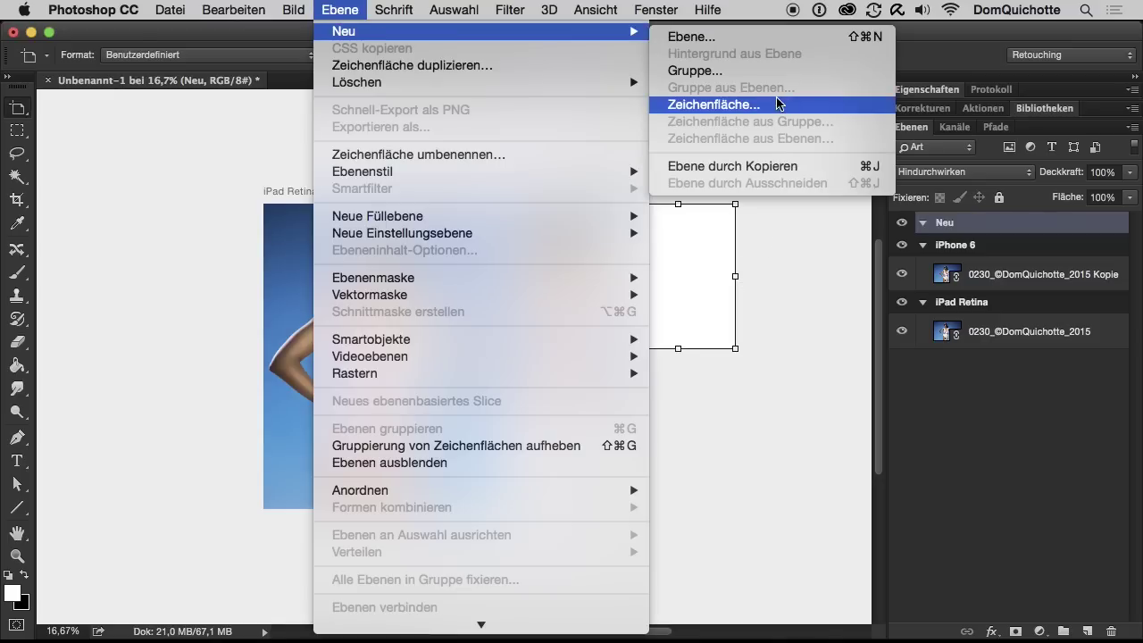
- Create a 312 × 390 px Apple Watch 42mm artboard and name it 'Apple Watch 42'
click(777, 105)
click(552, 260)
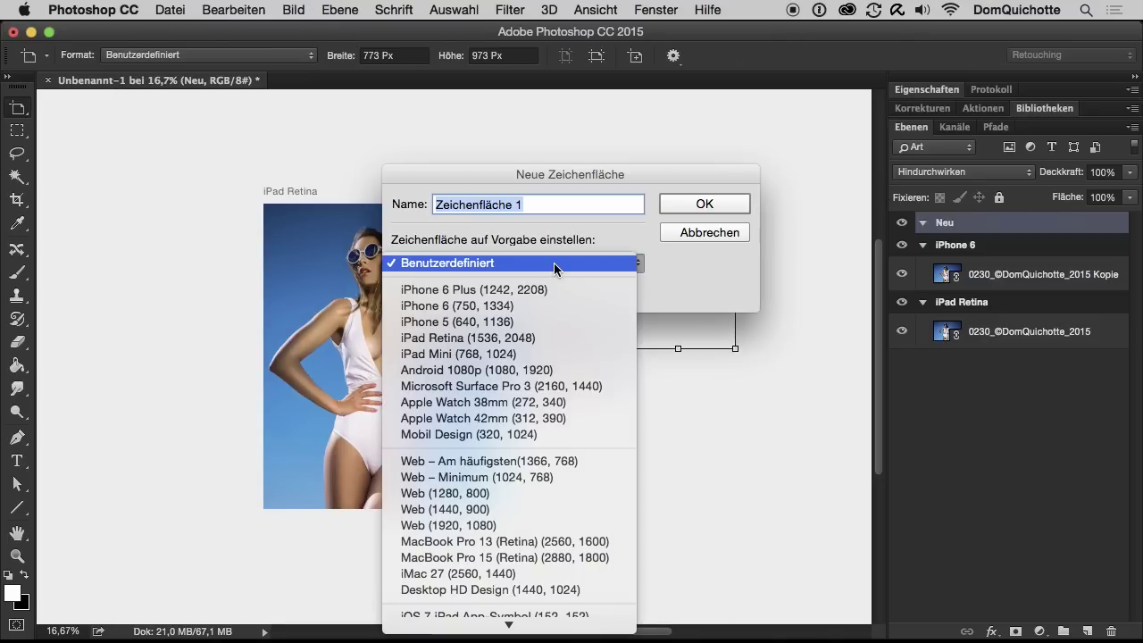
click(693, 258)
click(469, 292)
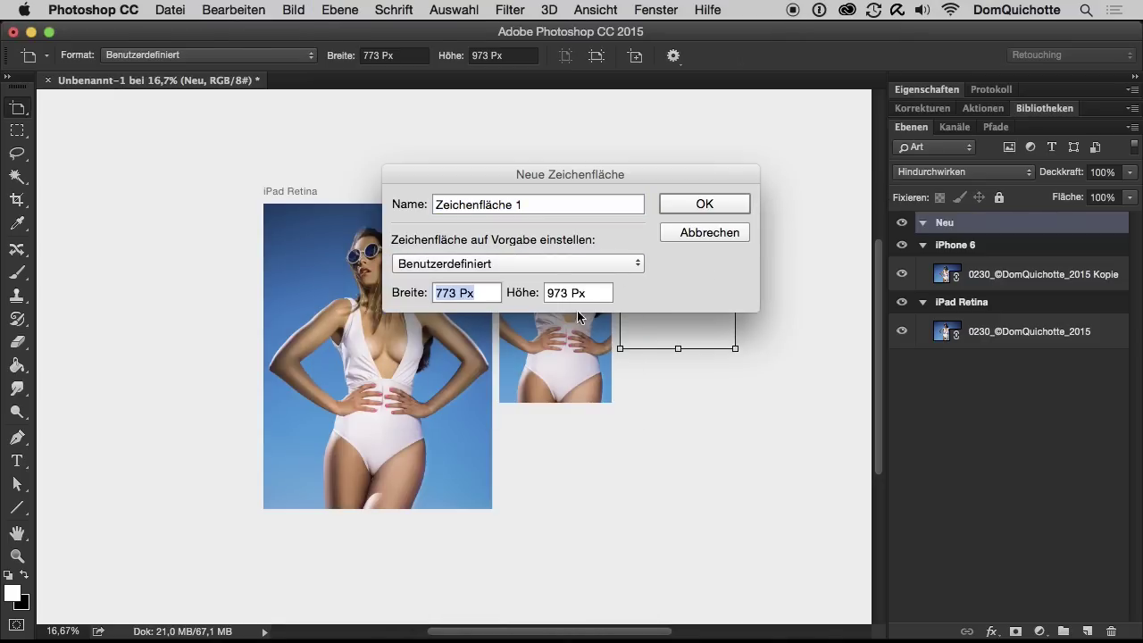
click(547, 265)
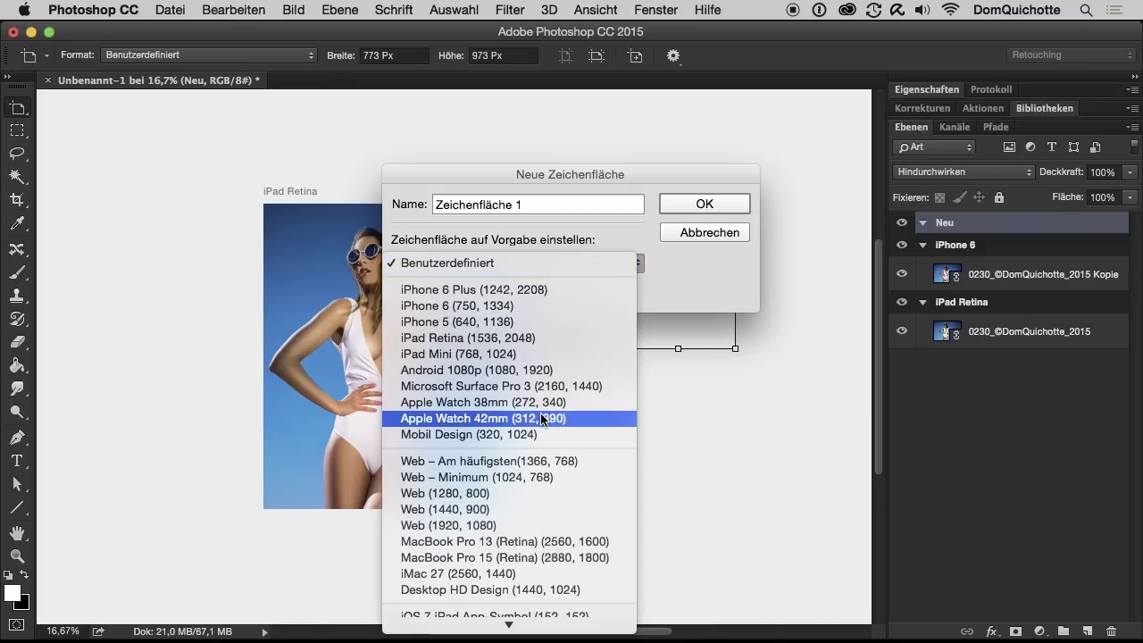
click(540, 418)
click(689, 202)
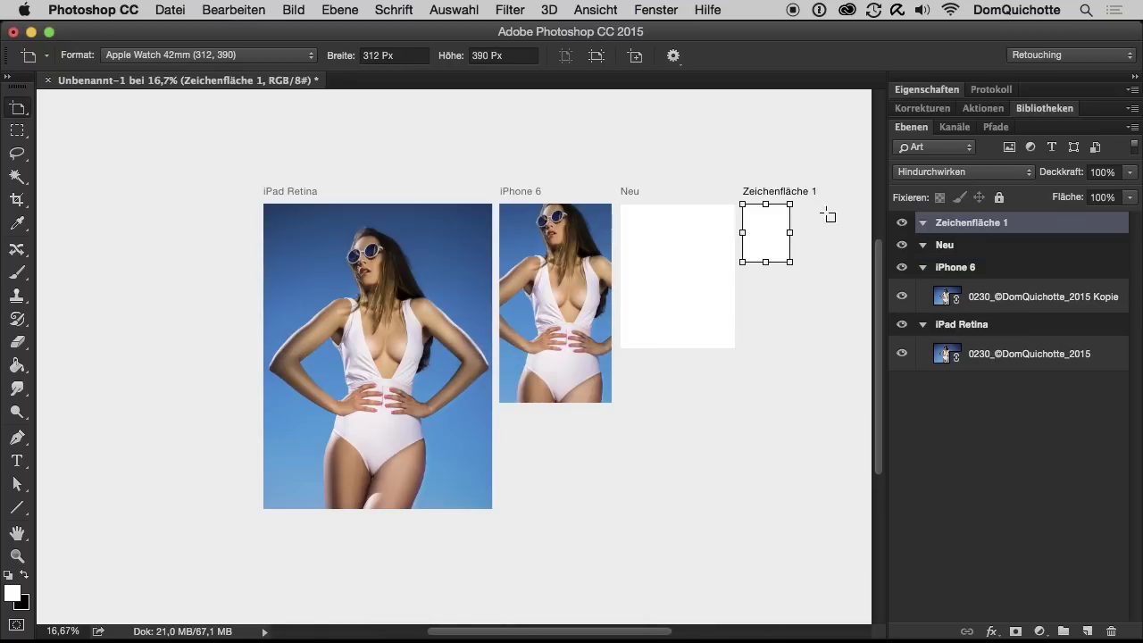
double_click(966, 224)
text(A)
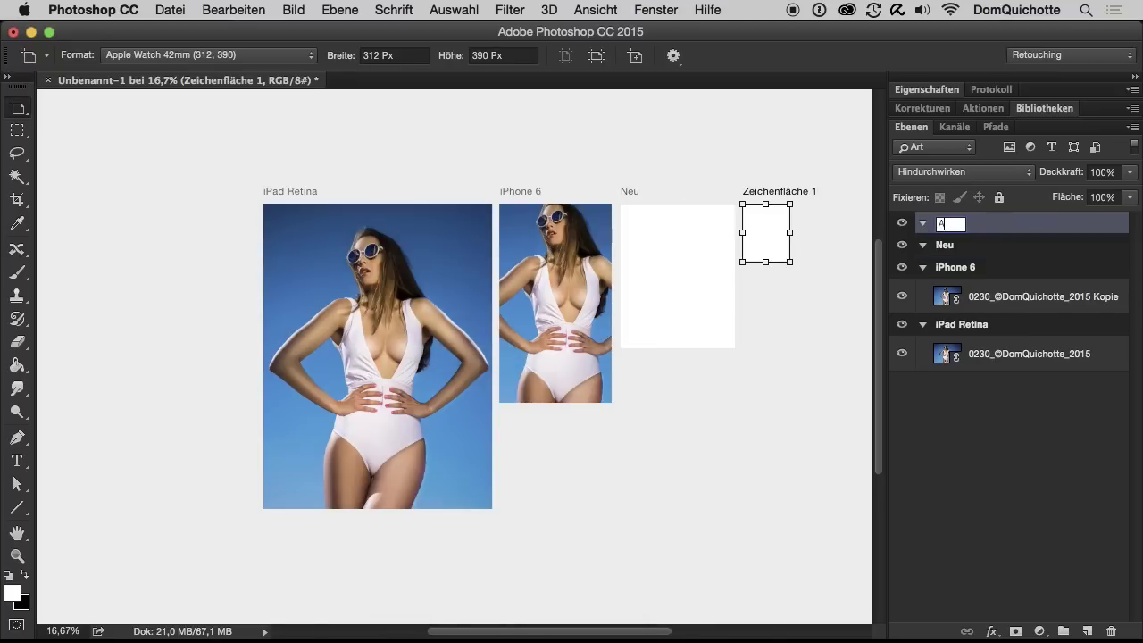
text(pple Watch )
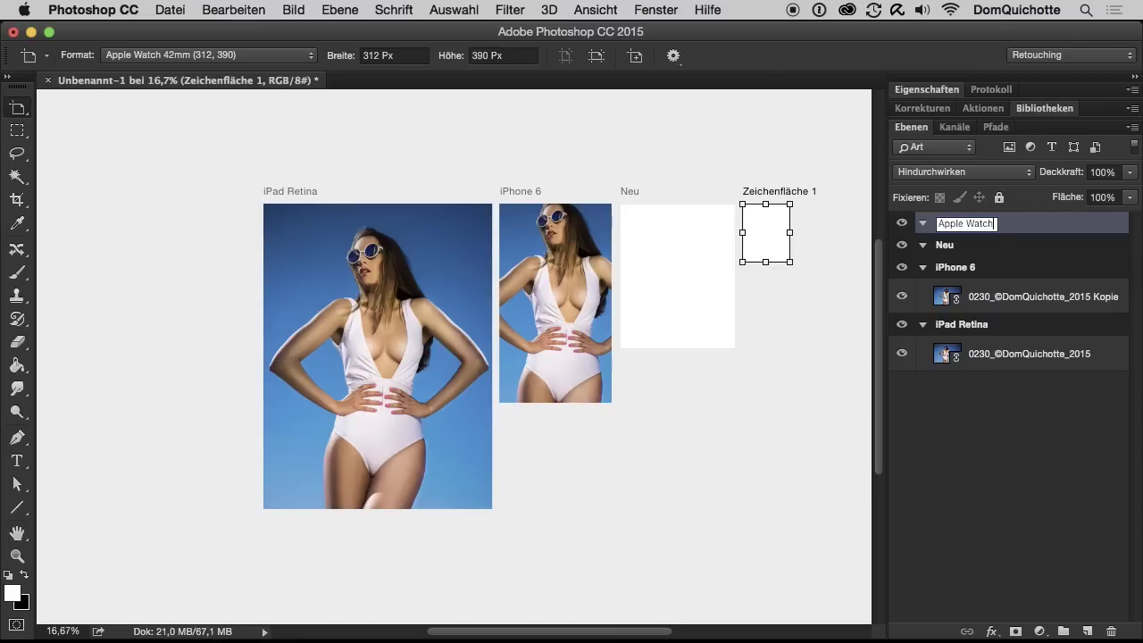
text(42)
- Confirm the Apple Watch 42 name and copy the portrait in, shrunk to about 10%
key(Return)
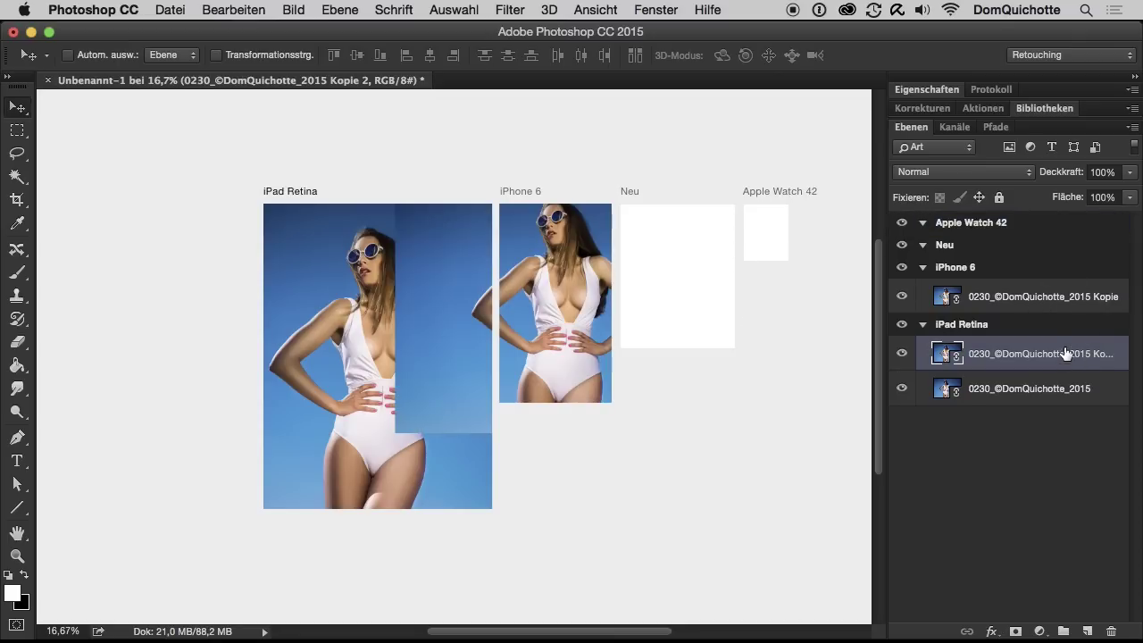
drag(1066, 355, 1050, 234)
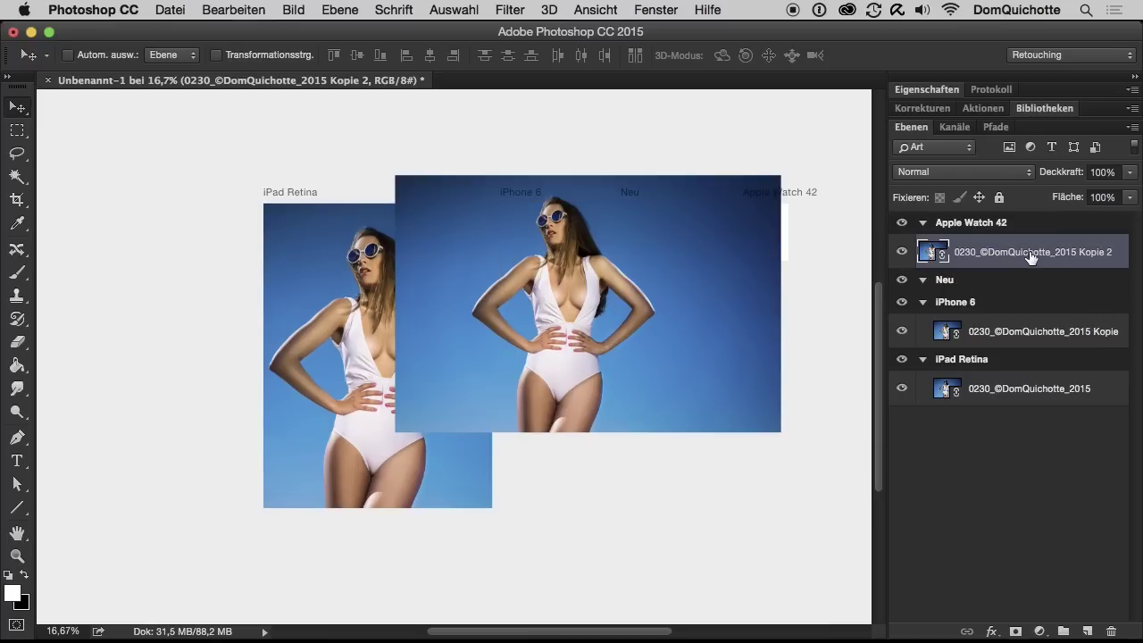
key(ctrl+t)
drag(781, 176, 694, 231)
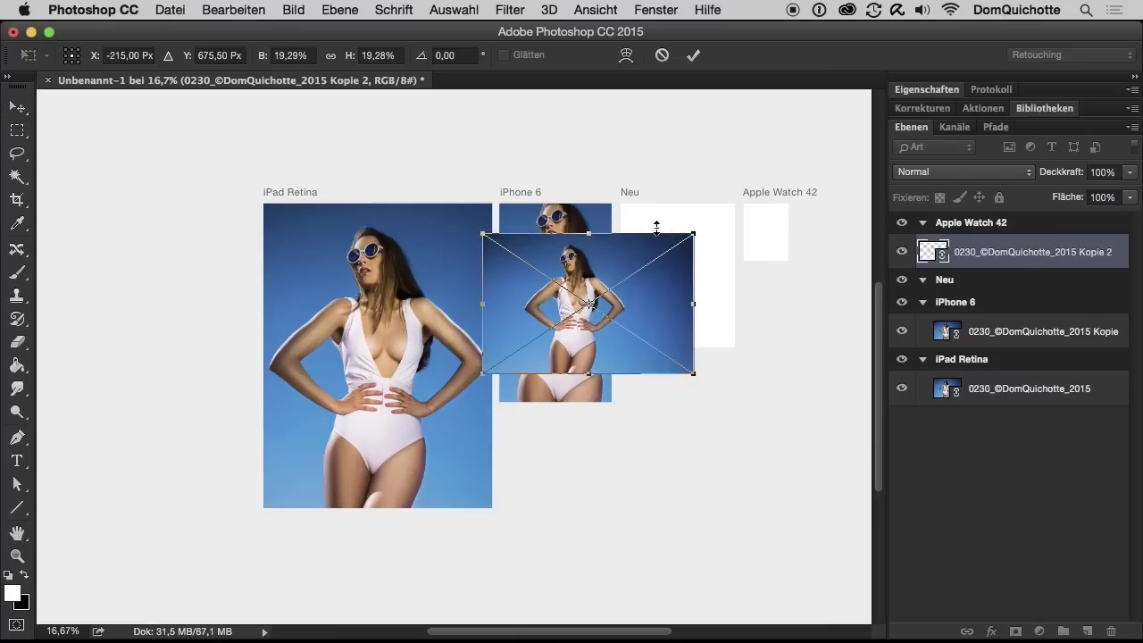
drag(594, 284, 779, 256)
drag(671, 197, 729, 199)
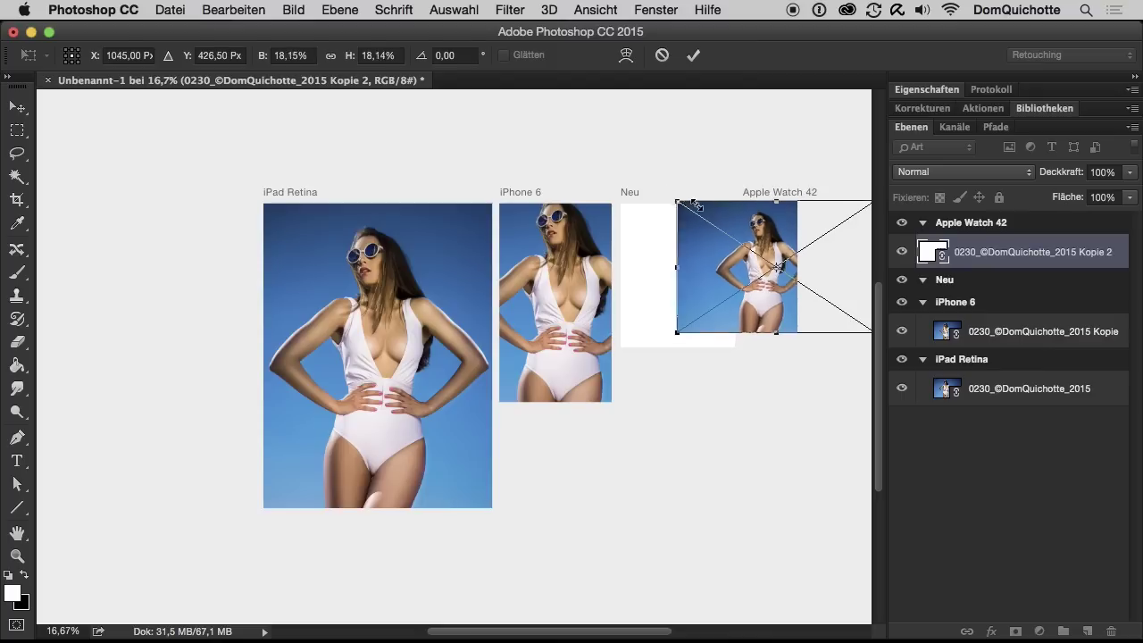
key(Return)
- Move the portrait copy into the Apple Watch 42 group and reposition it to fill the artboard
drag(1006, 250, 1013, 225)
mouse_move(778, 248)
mouse_down()
mouse_move(773, 219)
mouse_move(669, 167)
mouse_up()
key(ctrl+t)
mouse_move(791, 238)
mouse_down()
mouse_move(798, 260)
mouse_move(814, 247)
mouse_up()
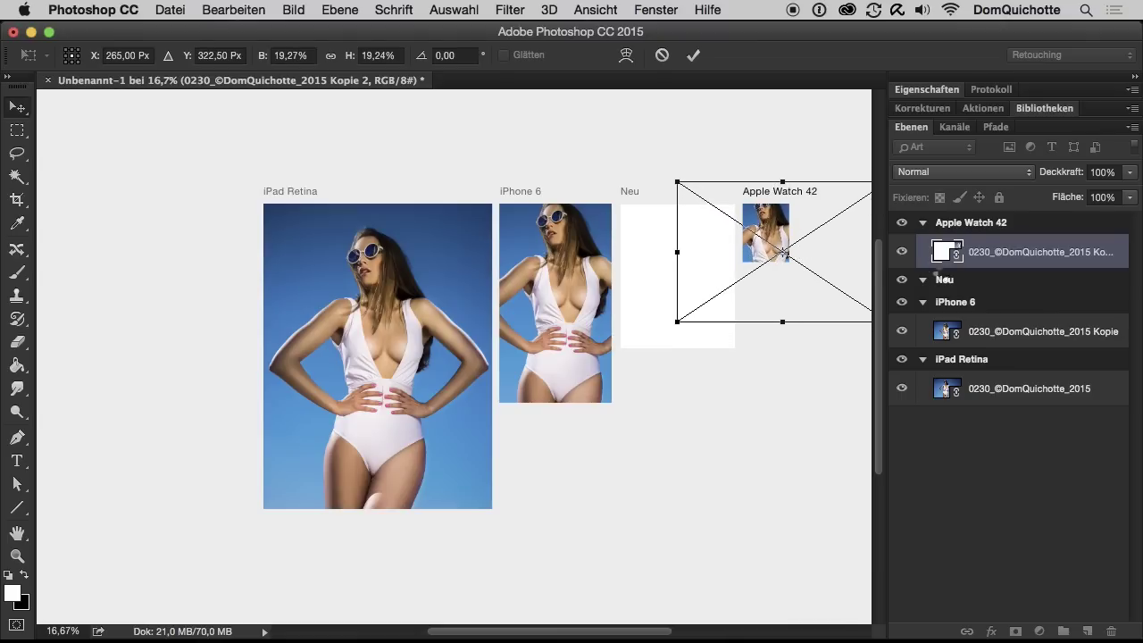
key(Return)
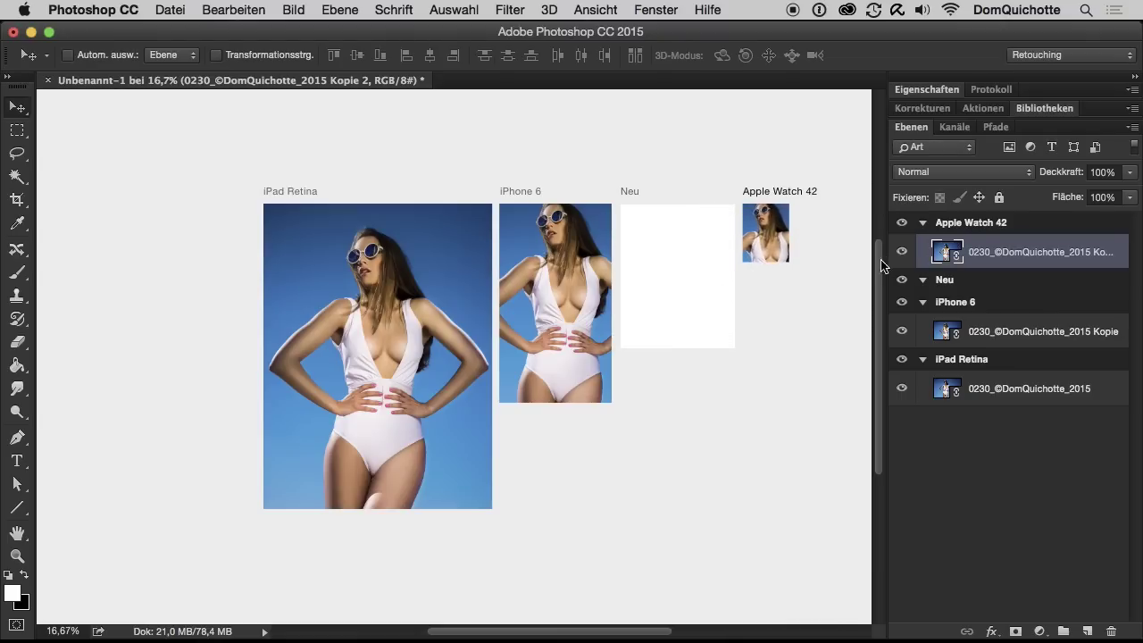
- Delete the empty Neu artboard and move Apple Watch 42 next to iPhone 6
click(944, 284)
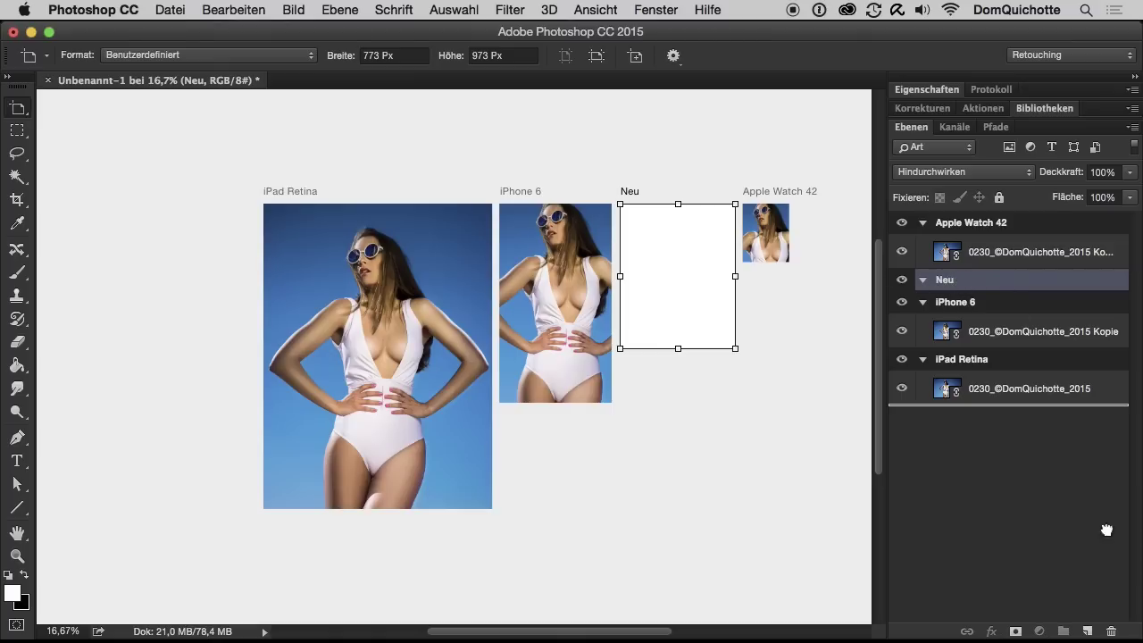
click(1111, 631)
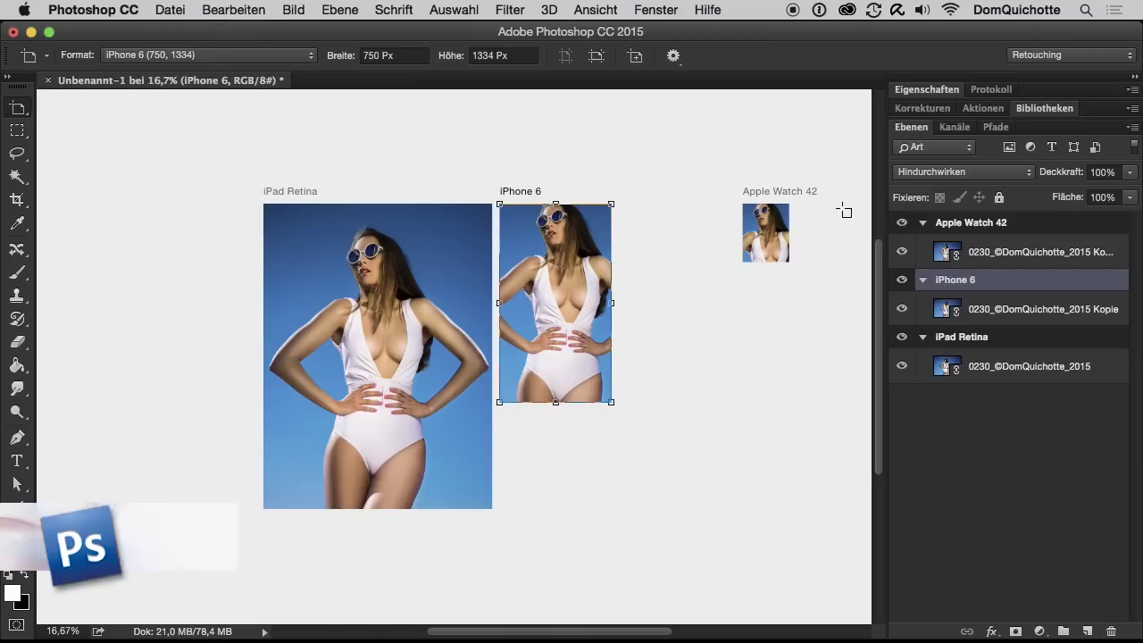
click(977, 225)
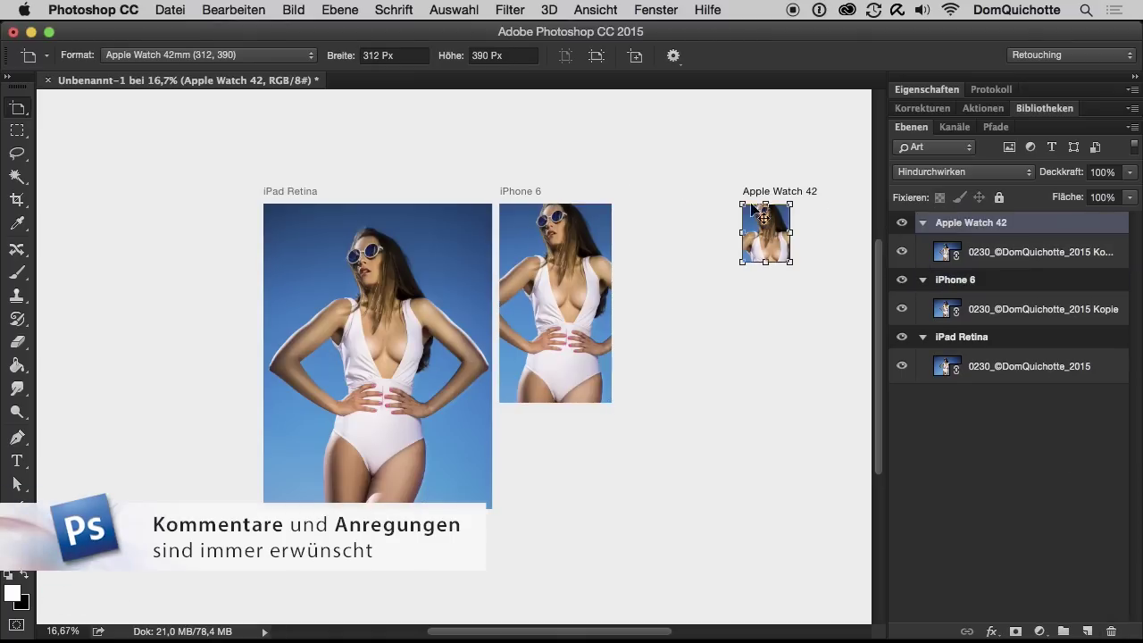
right_click(27, 114)
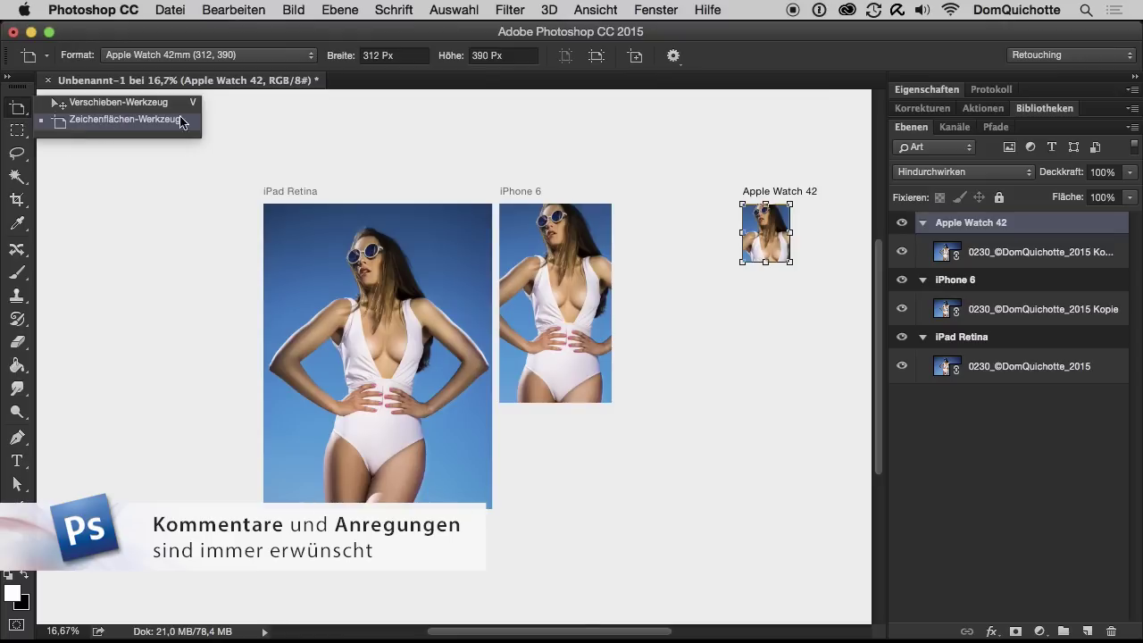
click(769, 231)
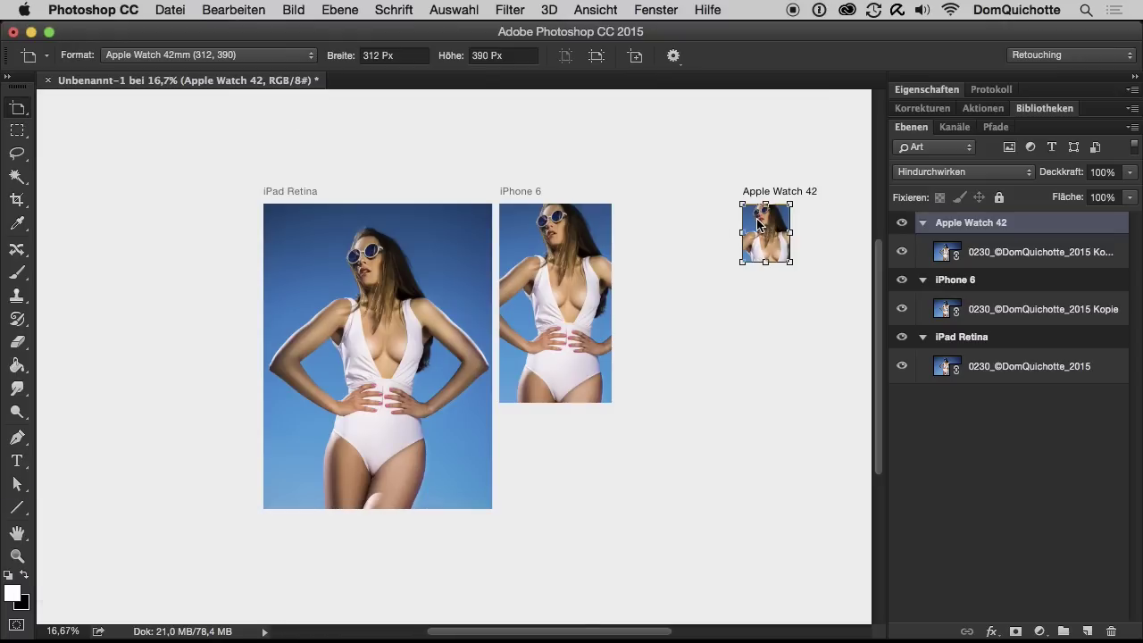
key(v)
drag(764, 232, 648, 231)
- Select the Apple Watch 42, iPhone 6 and iPad Retina portrait layers together
key(ctrl+t)
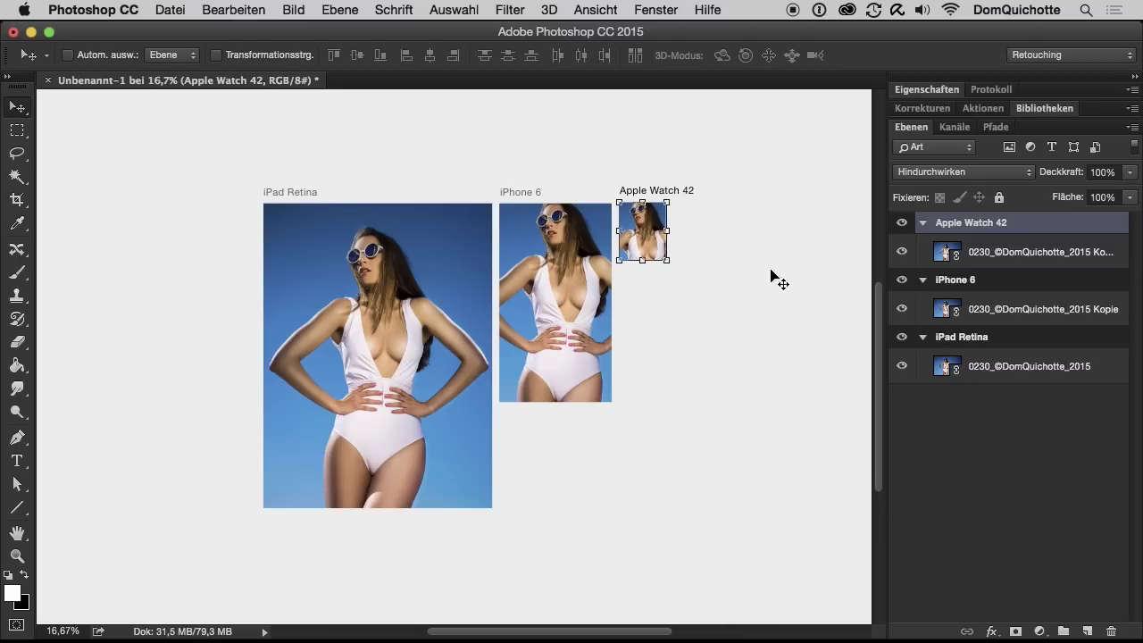
click(1031, 259)
shift+click(1025, 366)
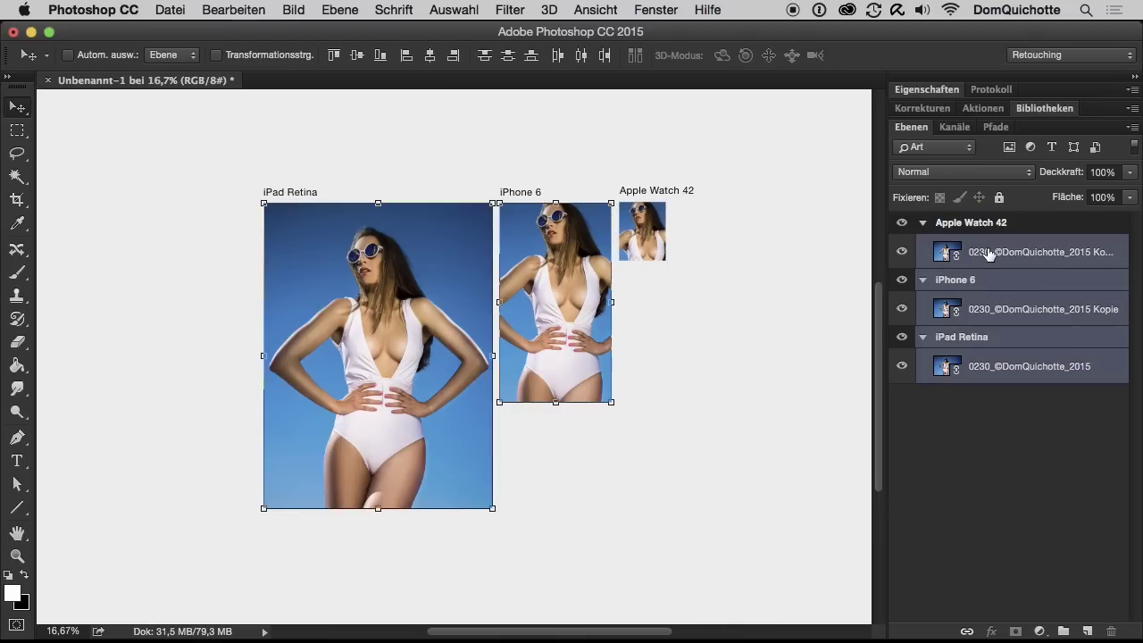
- Quick-export the selected layers as PNG, then bring up the Open dialog on 01 Zeichenfläche
right_click(991, 254)
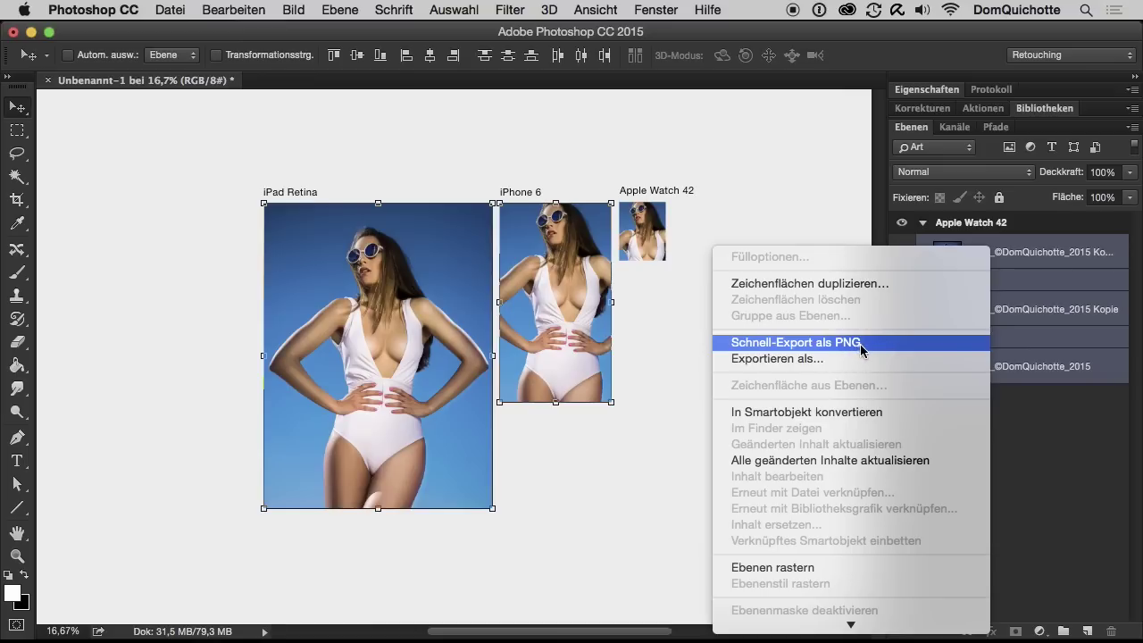
click(987, 337)
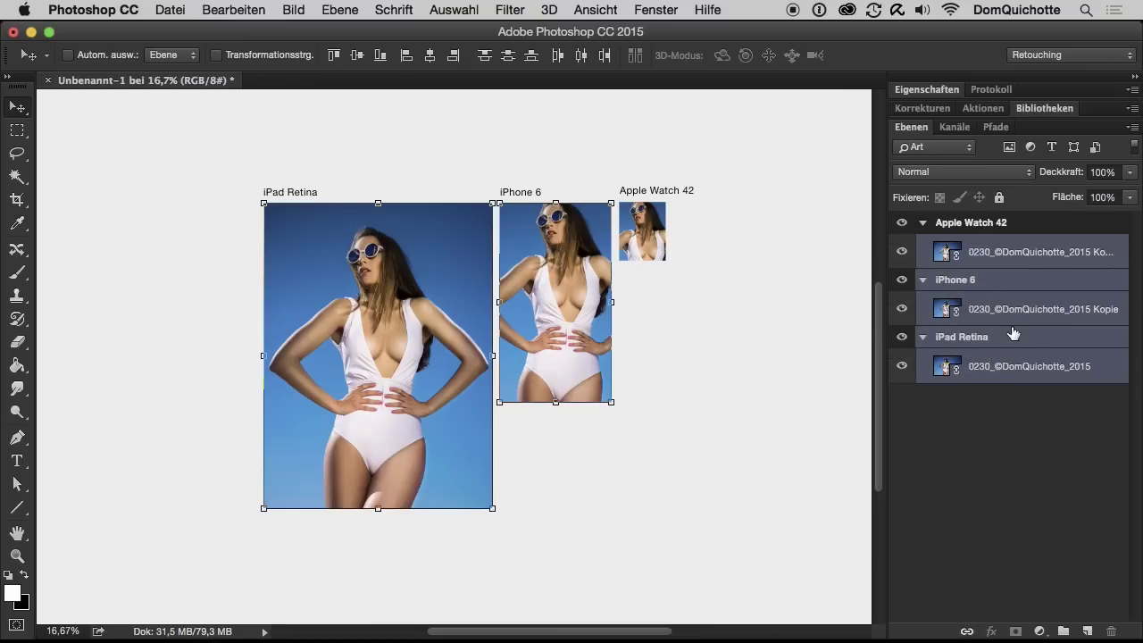
right_click(976, 279)
click(802, 189)
key(super+o)
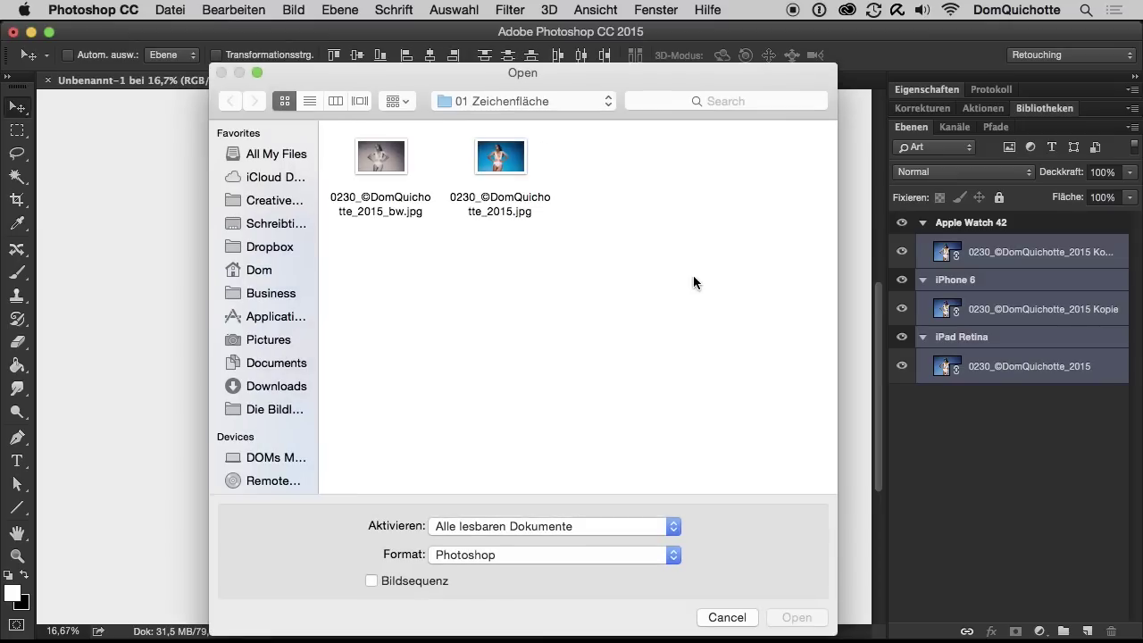
- Cancel the Open dialog without opening either portrait JPEG
click(747, 616)
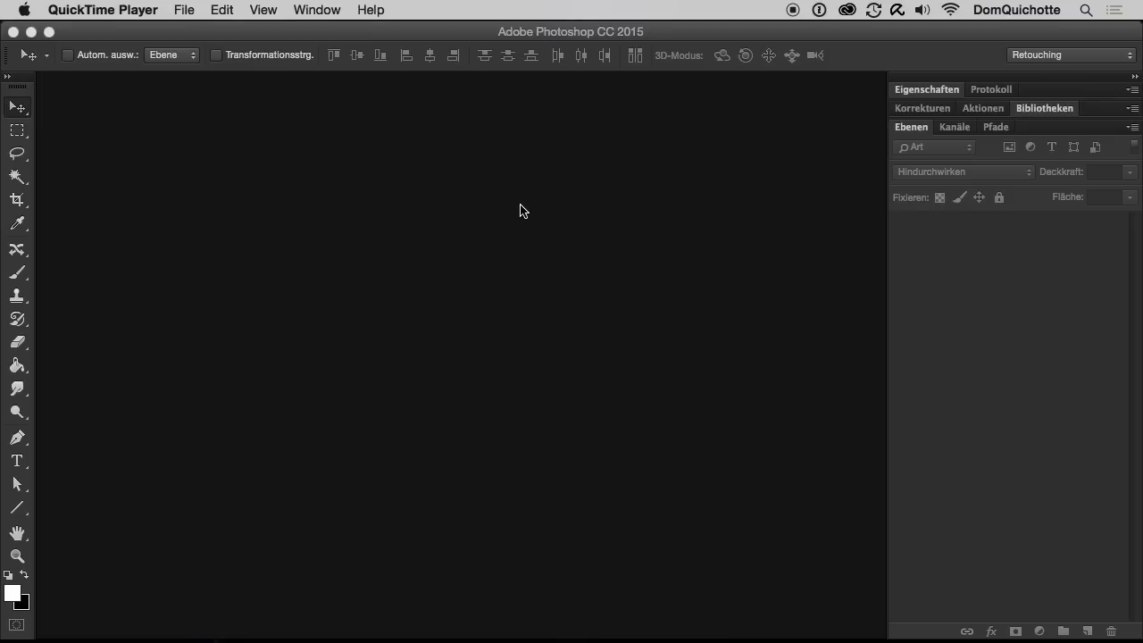
- Search Adobe Stock for 'Holz' from the Creative Cloud Stock panel
click(846, 10)
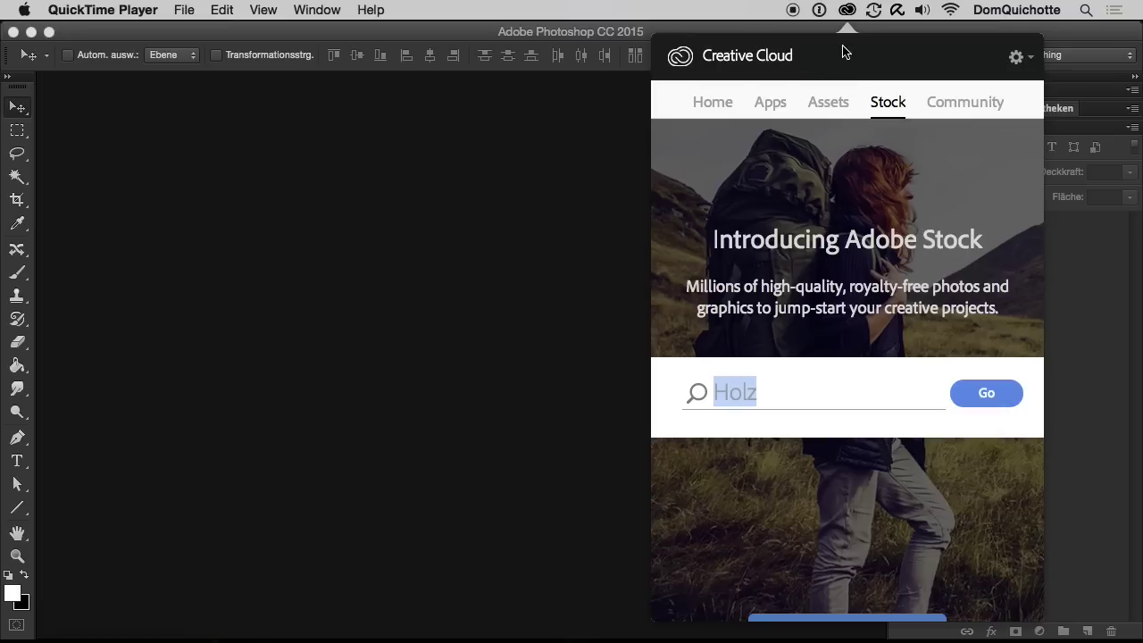
click(777, 391)
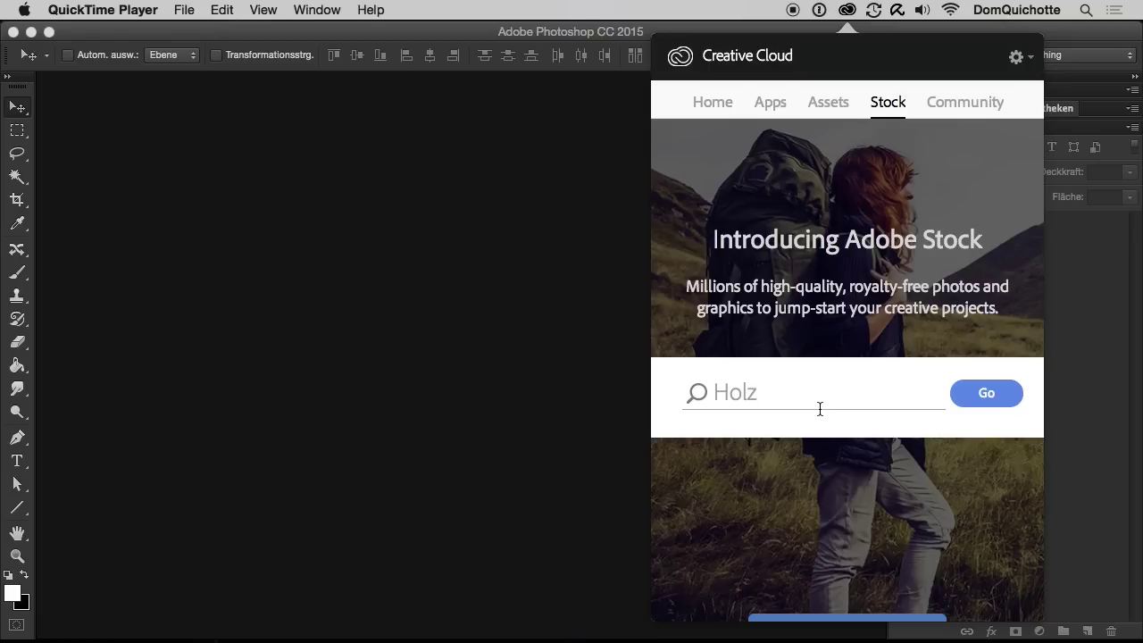
click(991, 398)
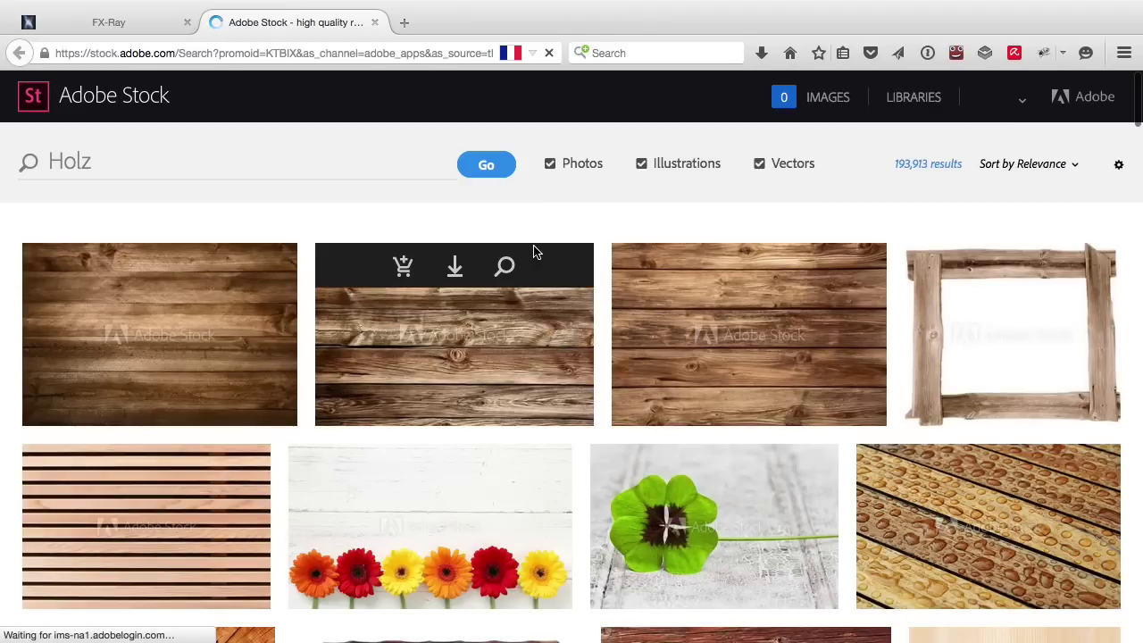
- Save a preview of the first wood-planks result to the Composing library
scroll(638, 219, down, 3)
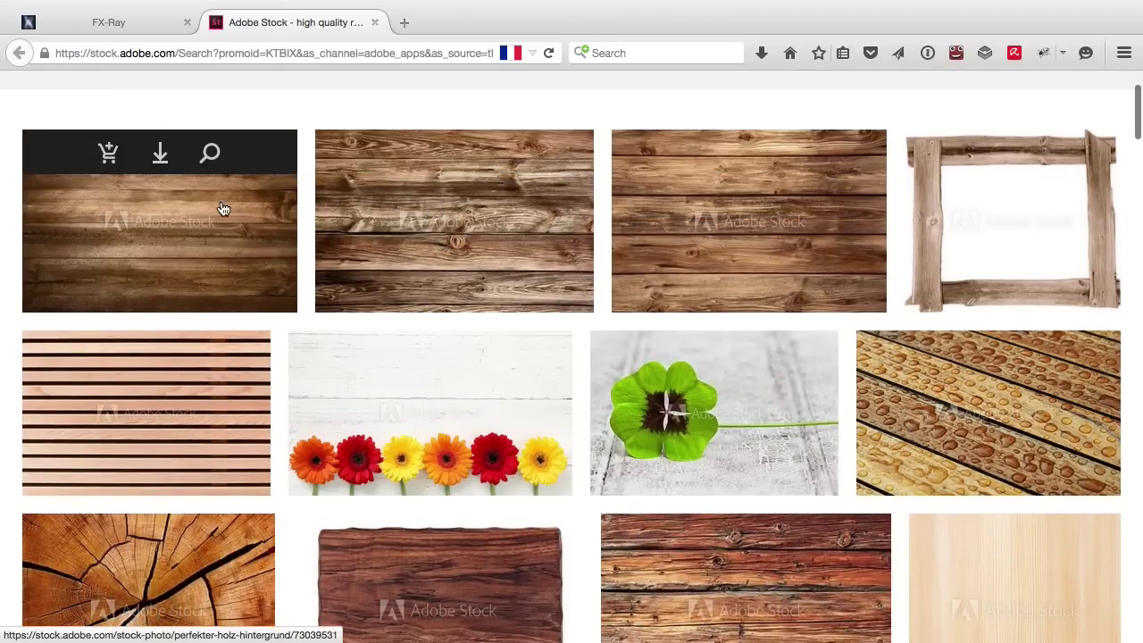
mouse_move(160, 154)
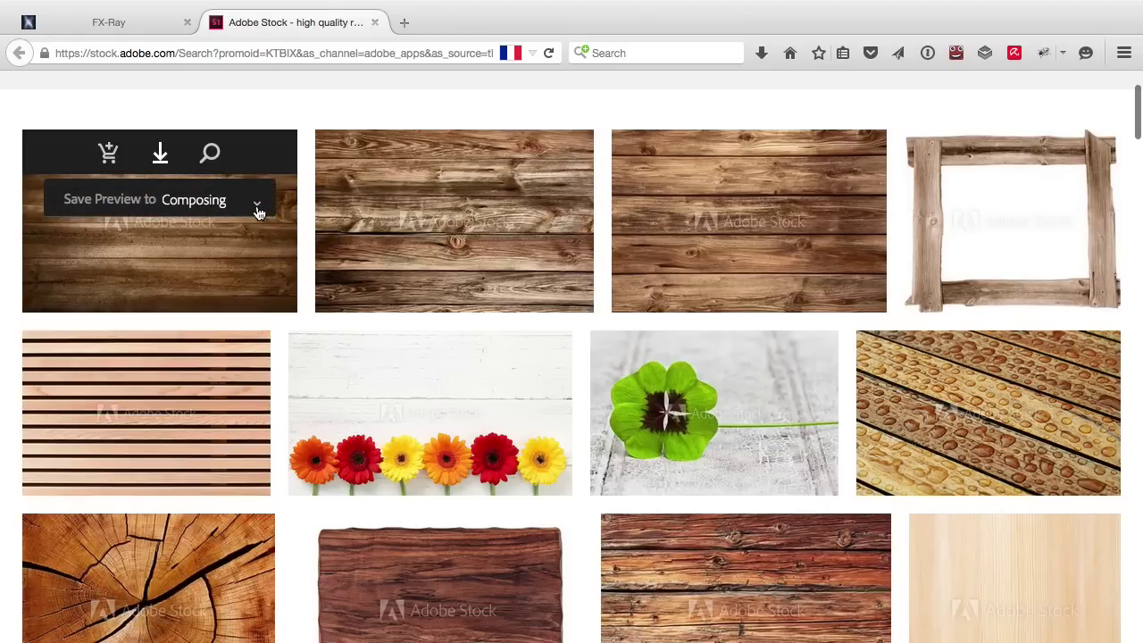
click(257, 206)
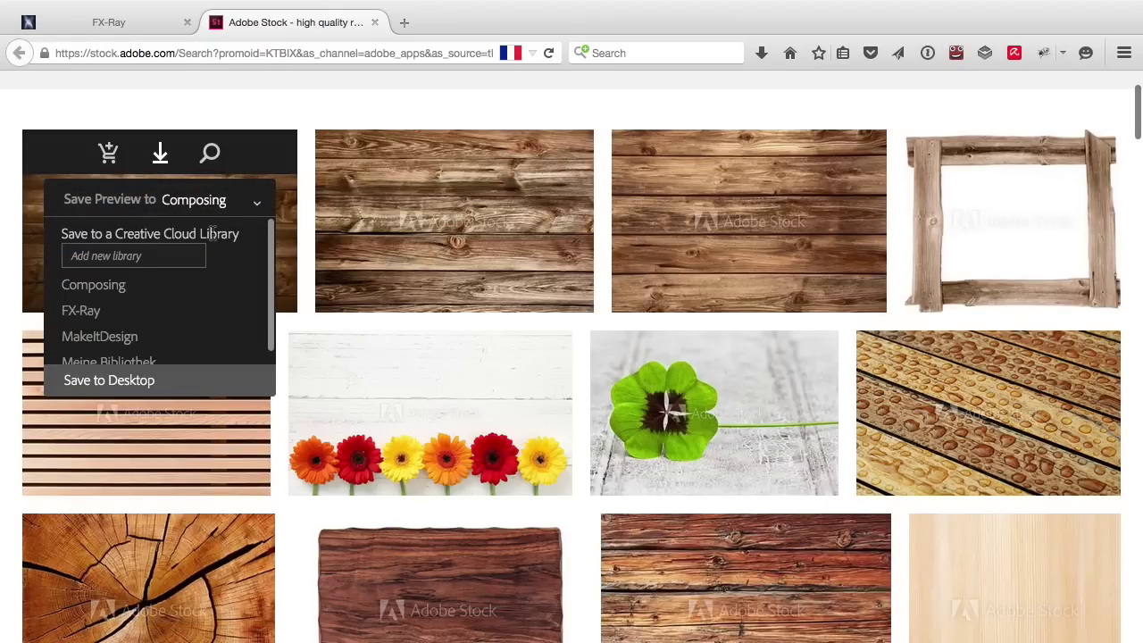
click(92, 286)
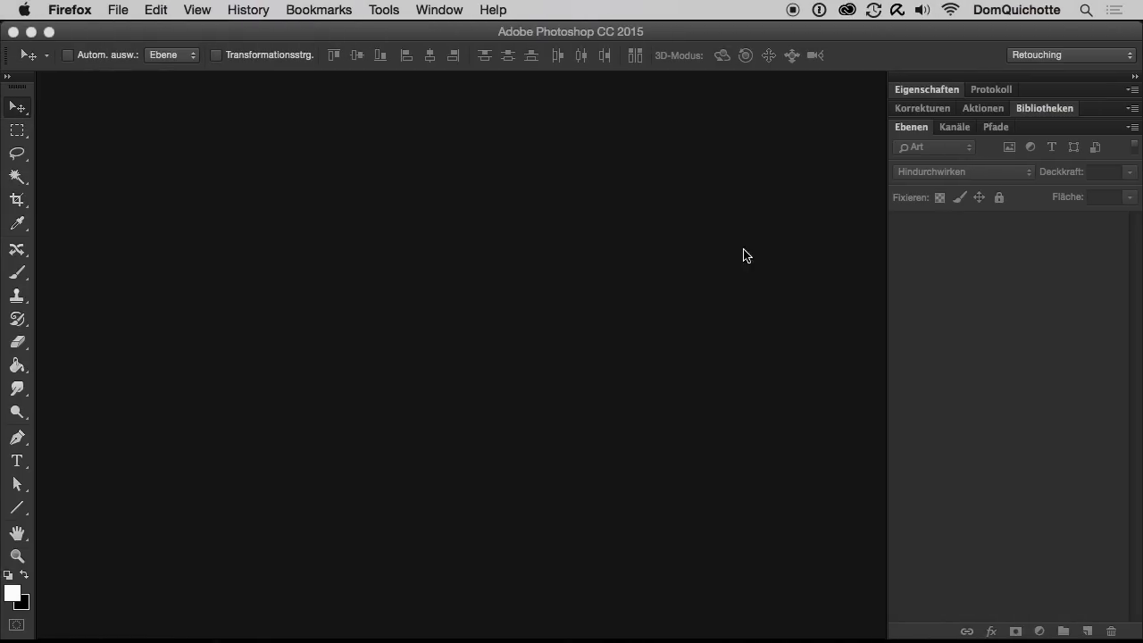
- Open 'Perfekter Holz-Hintergrund' from the Composing library as a new document
click(1042, 108)
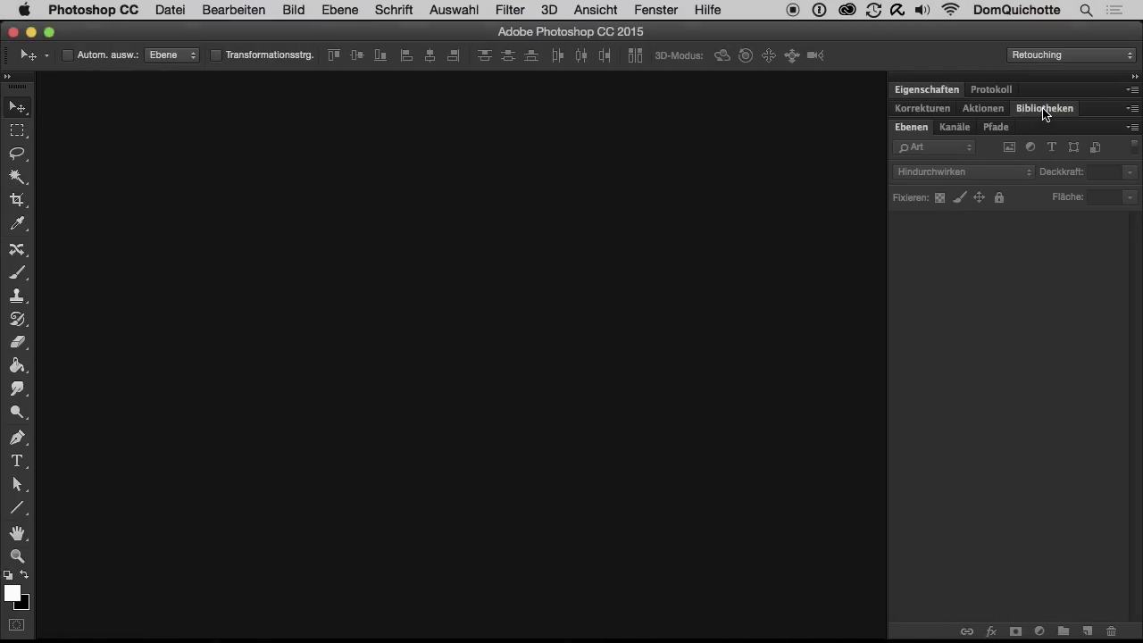
click(944, 130)
click(917, 148)
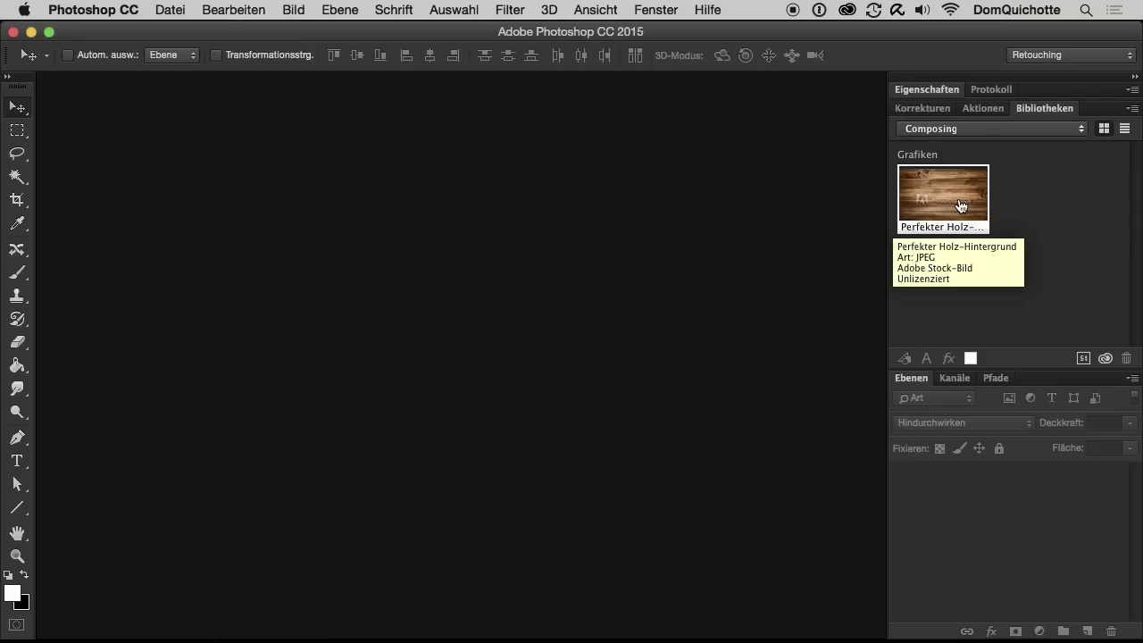
double_click(960, 206)
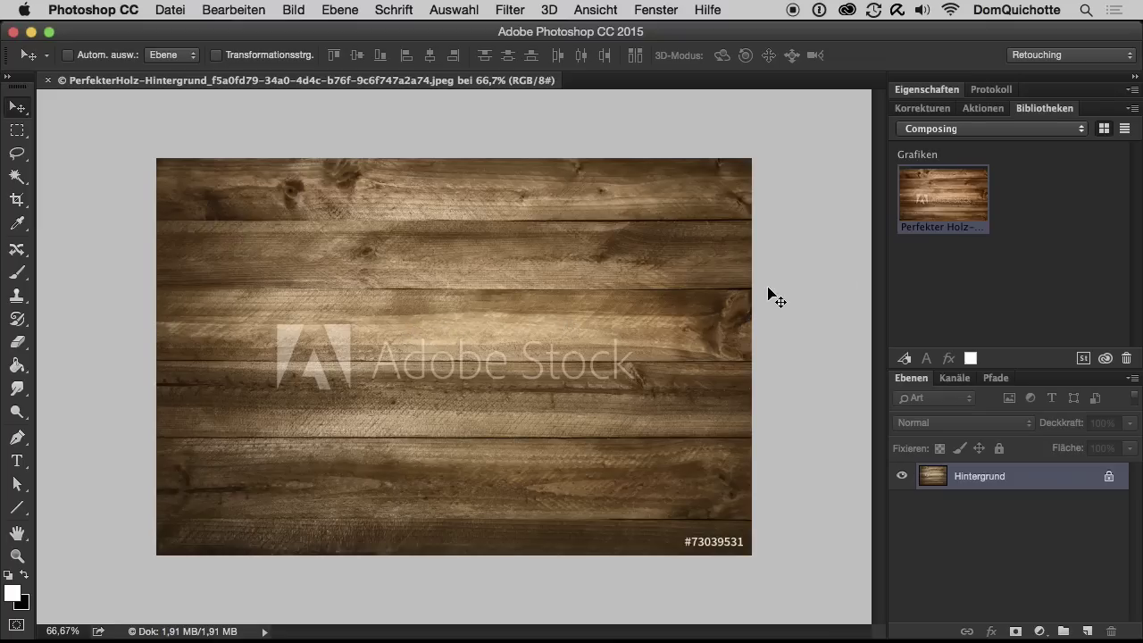
- Check the wood image's library context menu, then close it without changes
right_click(953, 210)
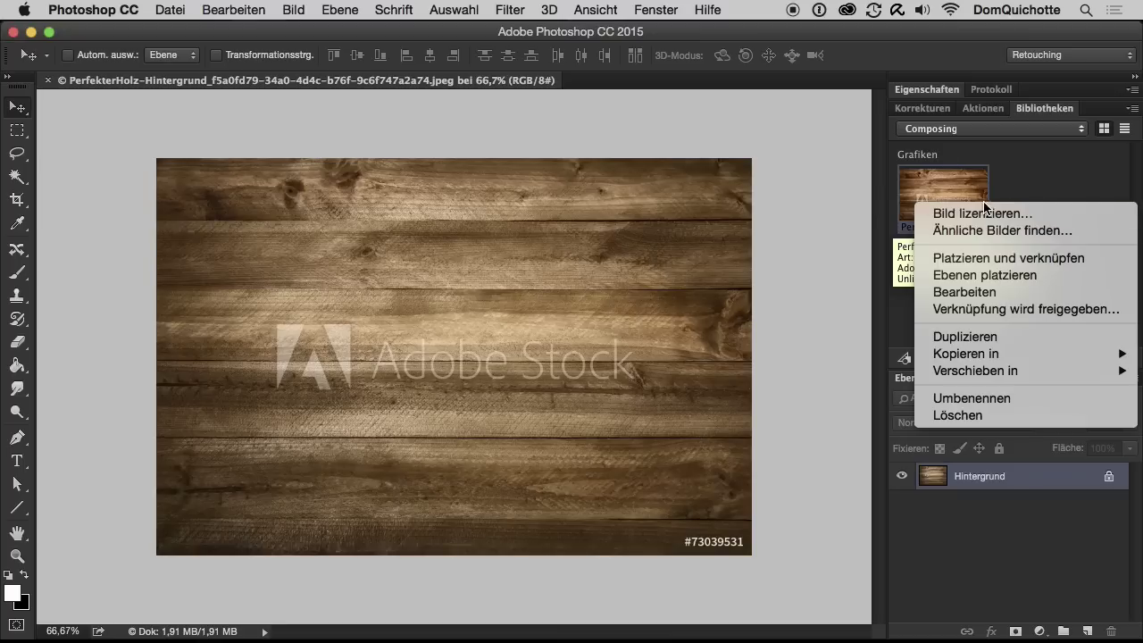
click(787, 215)
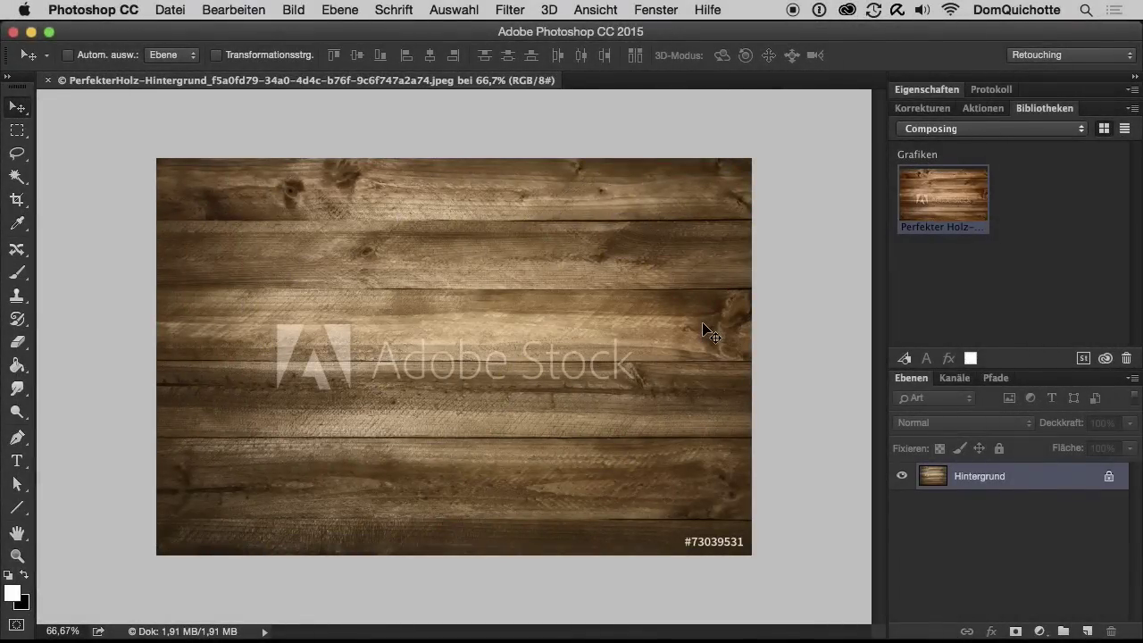
- Add FX_RAY text on the wood planks and scale it up to large letters
click(17, 461)
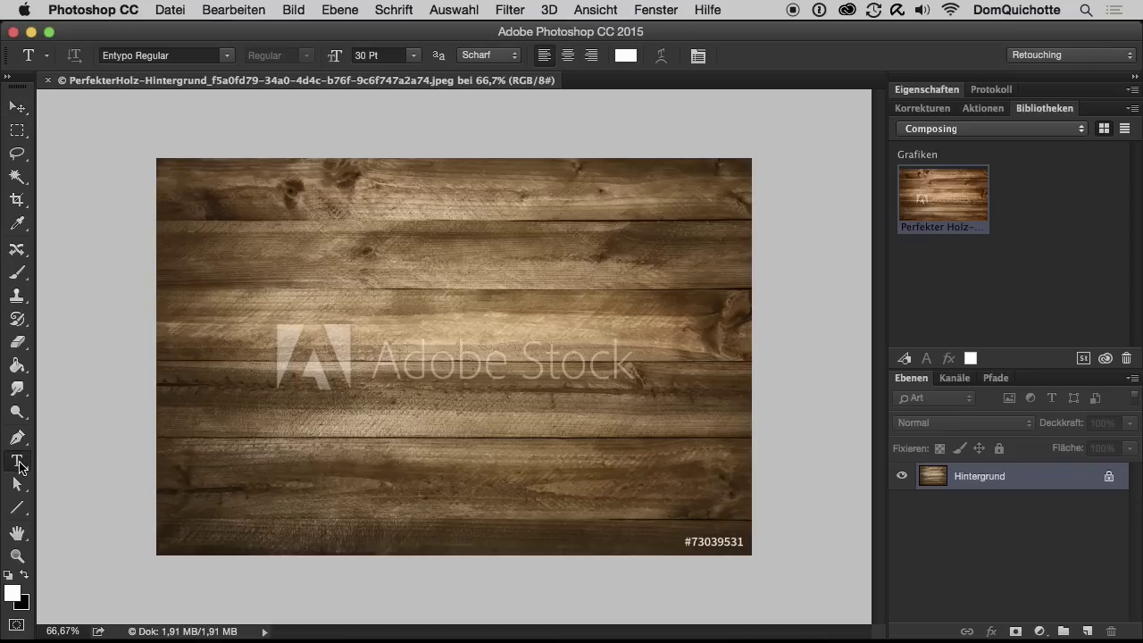
click(325, 297)
text(FX_RAY)
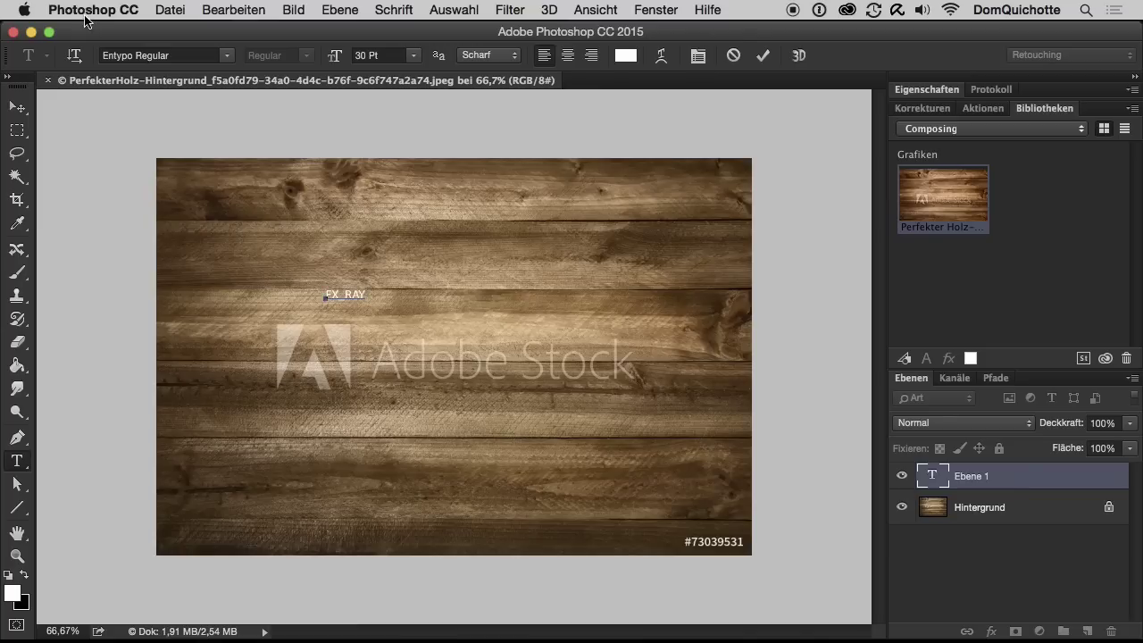
click(17, 106)
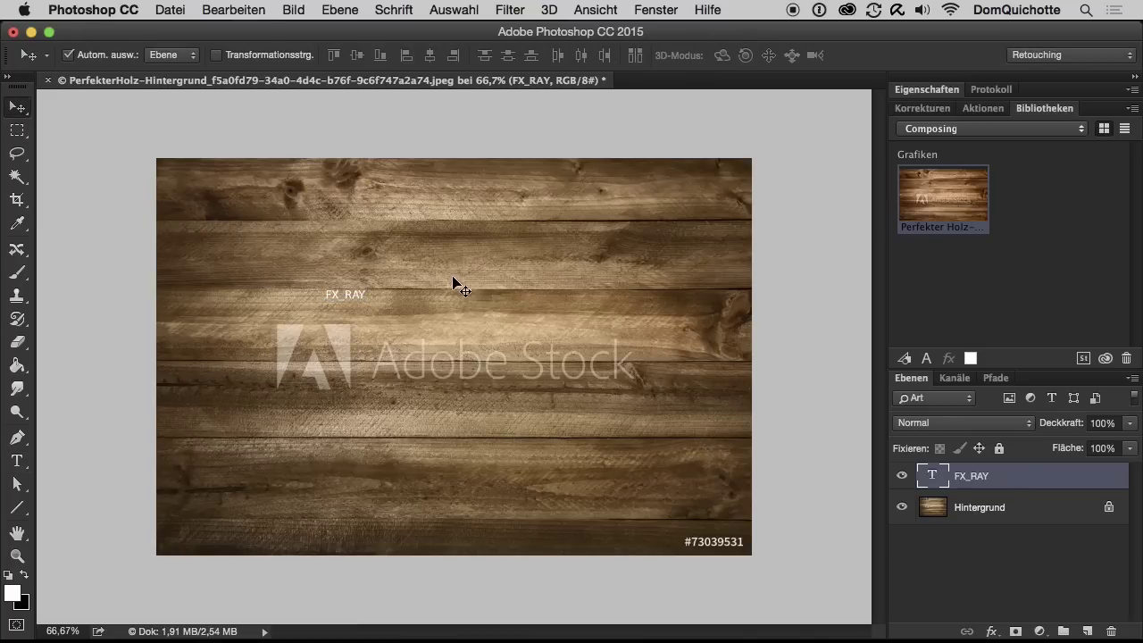
key(ctrl+t)
mouse_move(357, 299)
mouse_down()
mouse_move(627, 438)
mouse_move(576, 326)
mouse_up()
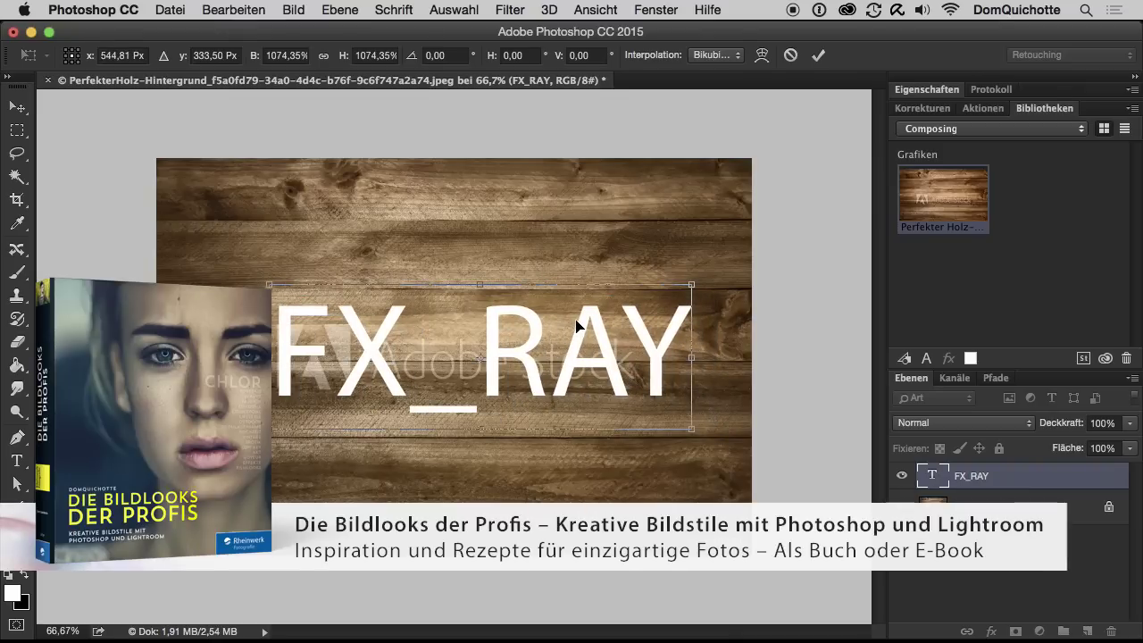
key(Return)
- Change the text to FX-RAY by replacing the underscore with a hyphen
key(t)
click(468, 373)
key(BackSpace)
text(-)
- Set the whole FX-RAY title to Helvetica Neue Condensed Black
key(ctrl+a)
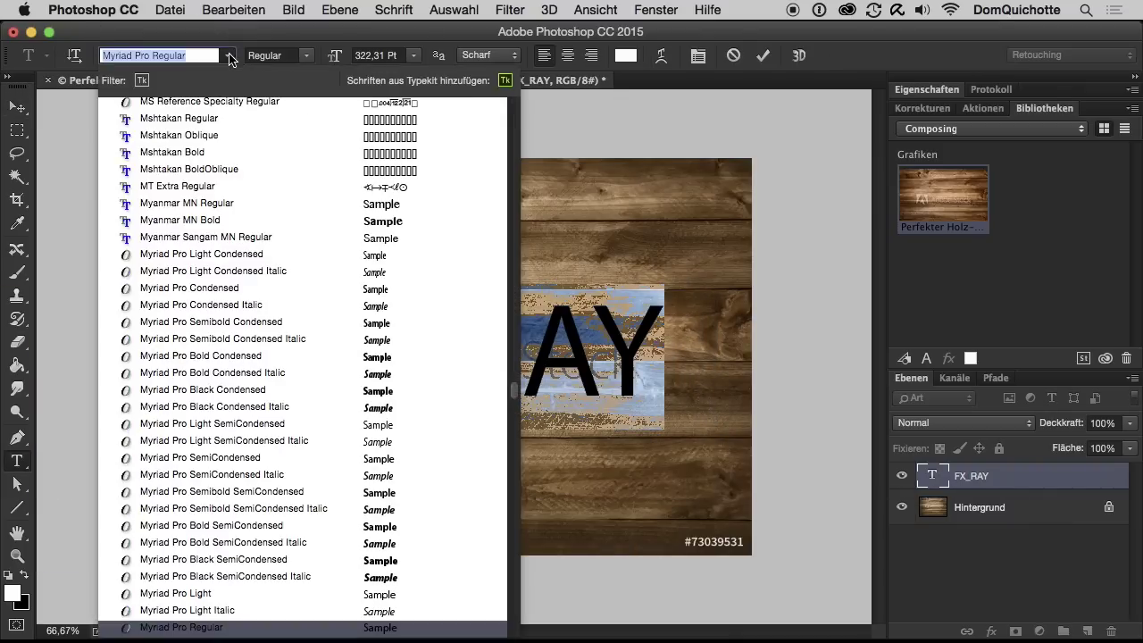
click(228, 55)
text(hel)
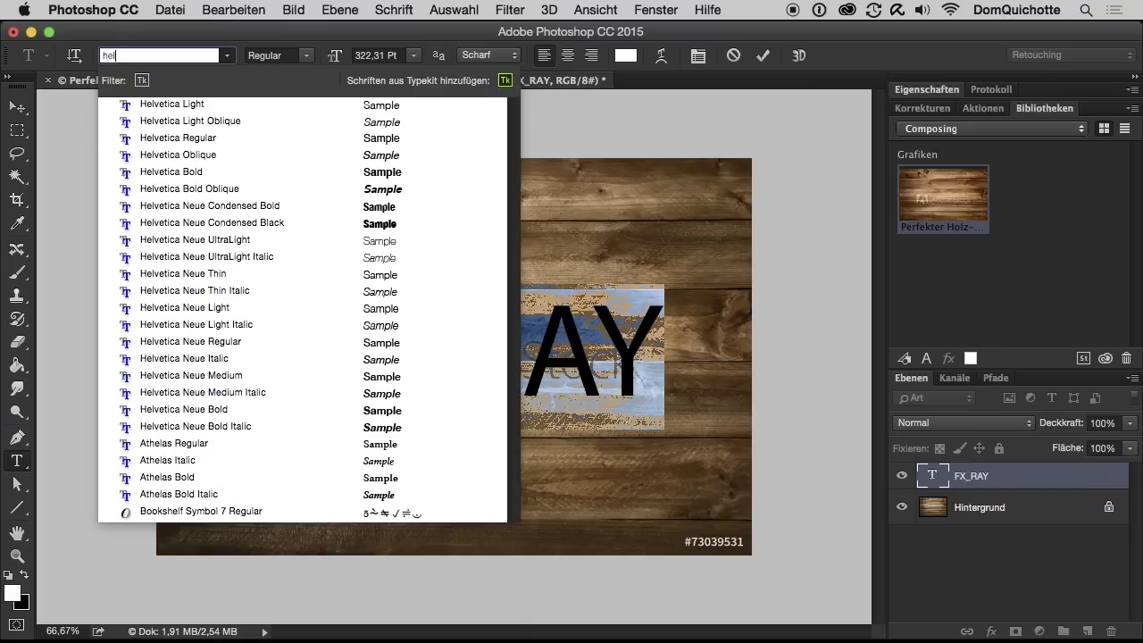
key(Down)
key(Down)
key(Down)
key(Down)
key(Down)
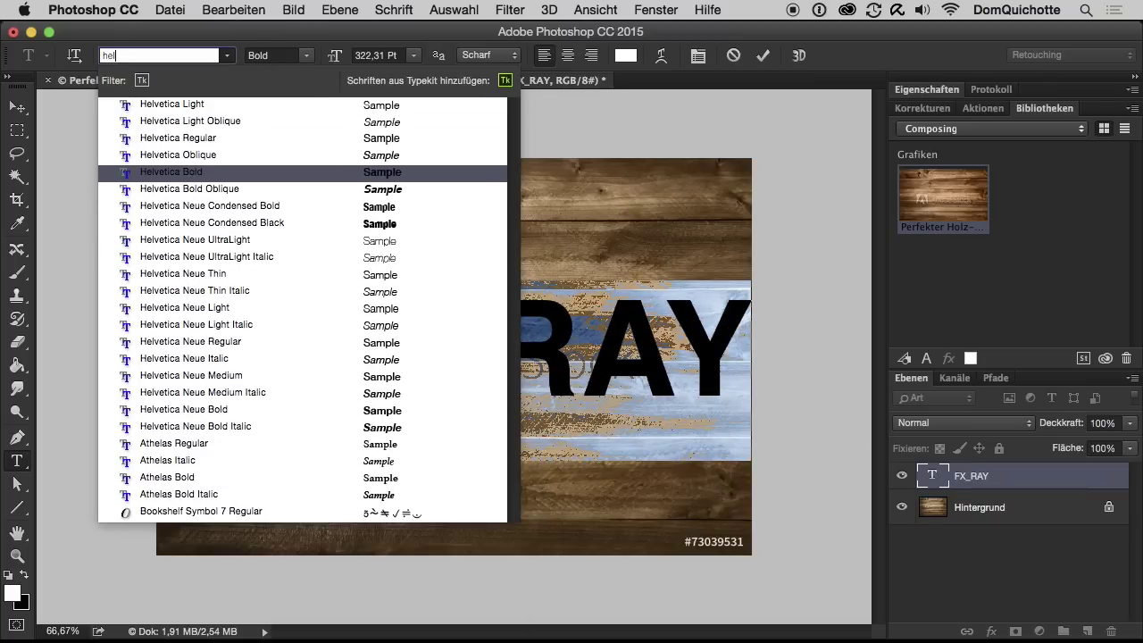
key(Down)
key(Down)
key(Down)
key(Down)
key(Down)
key(Down)
key(Down)
key(Down)
key(Down)
key(Down)
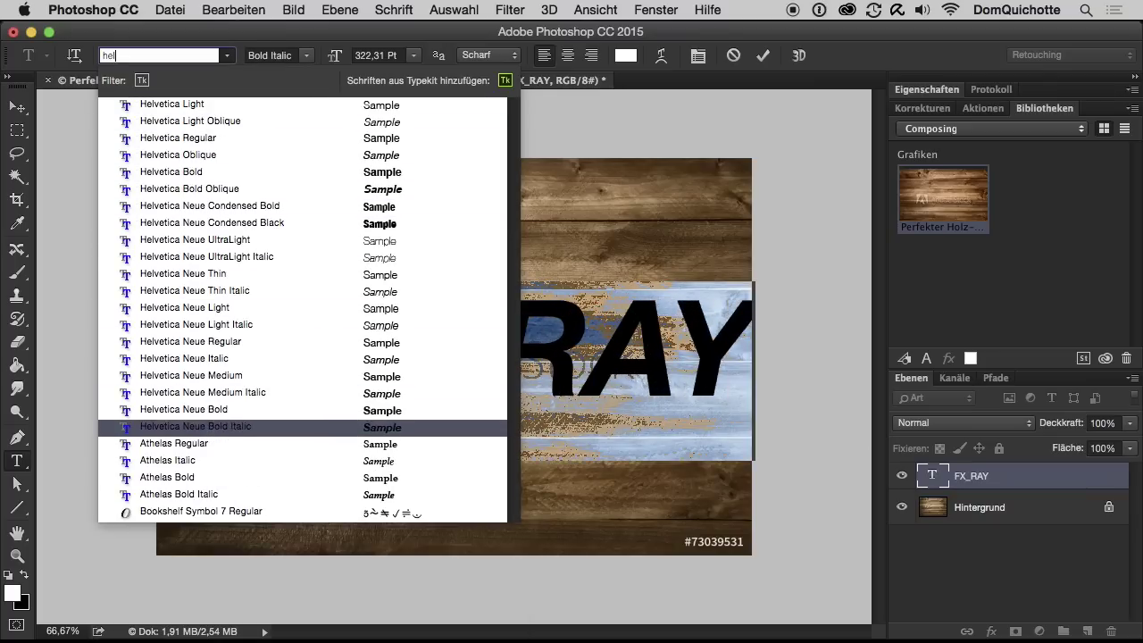
key(Up)
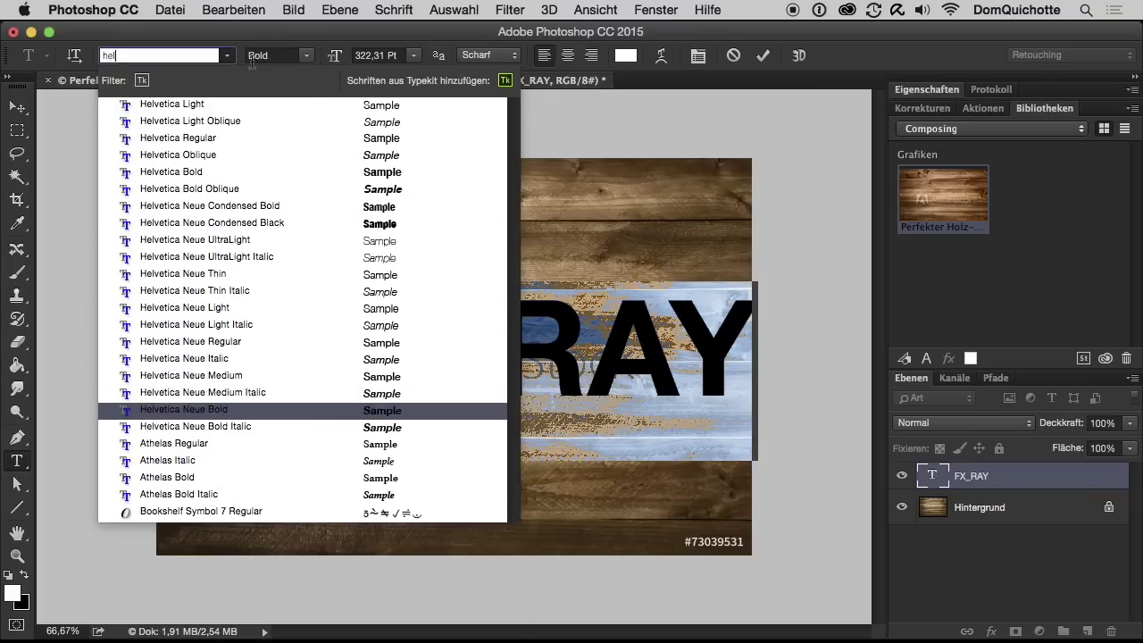
key(Up)
key(Up)
key(Up)
key(Return)
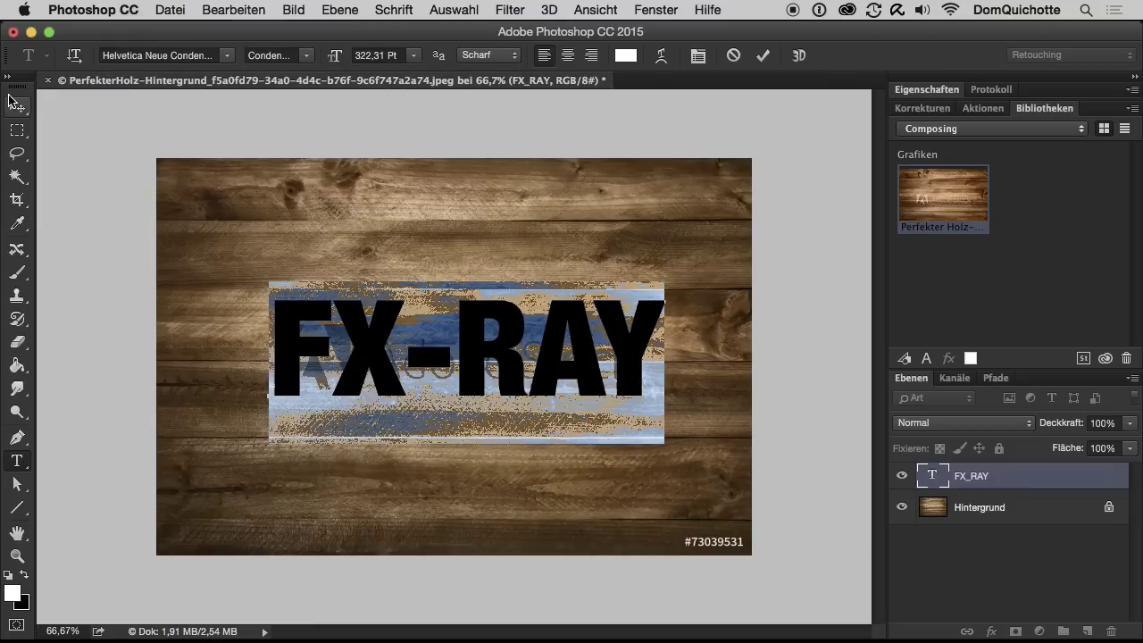
click(15, 103)
- Scale FX-RAY to about 135% and nudge it slightly left and down
key(ctrl+t)
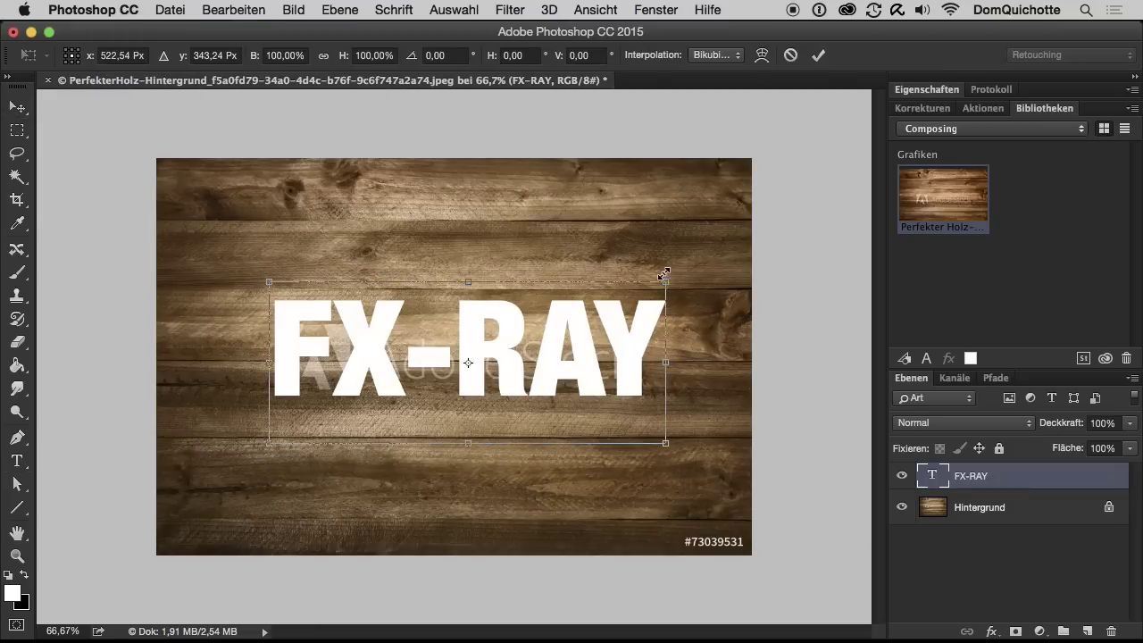
drag(664, 272, 734, 254)
drag(697, 335, 692, 337)
key(Return)
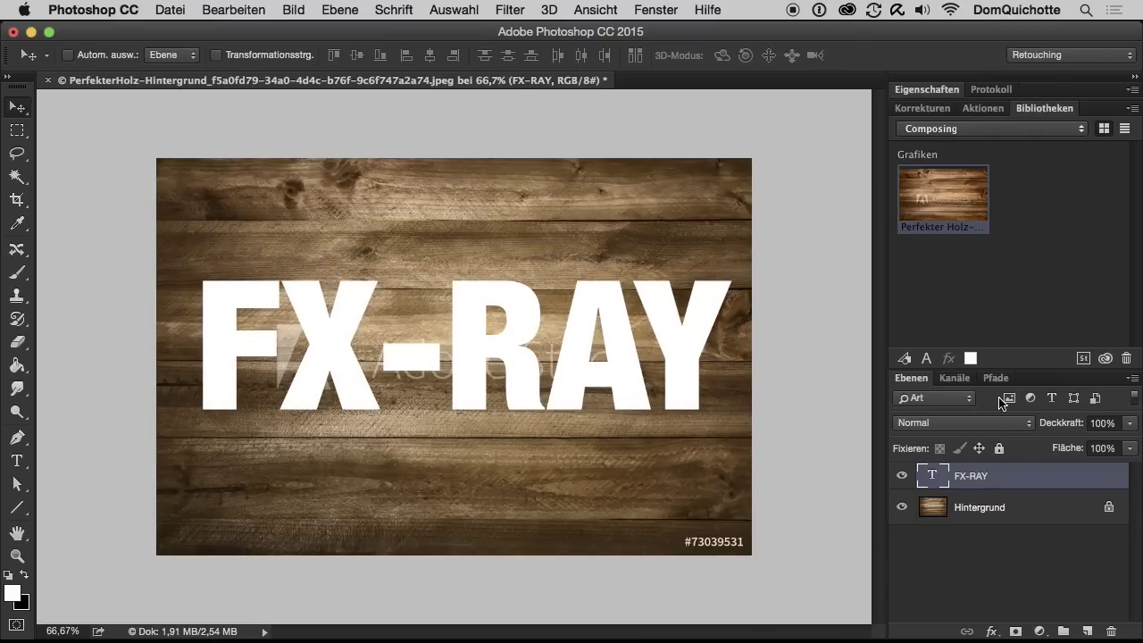
- Open the FX-RAY layer's Ebenenstil dialog and move it aside to reveal the lettering
double_click(1028, 108)
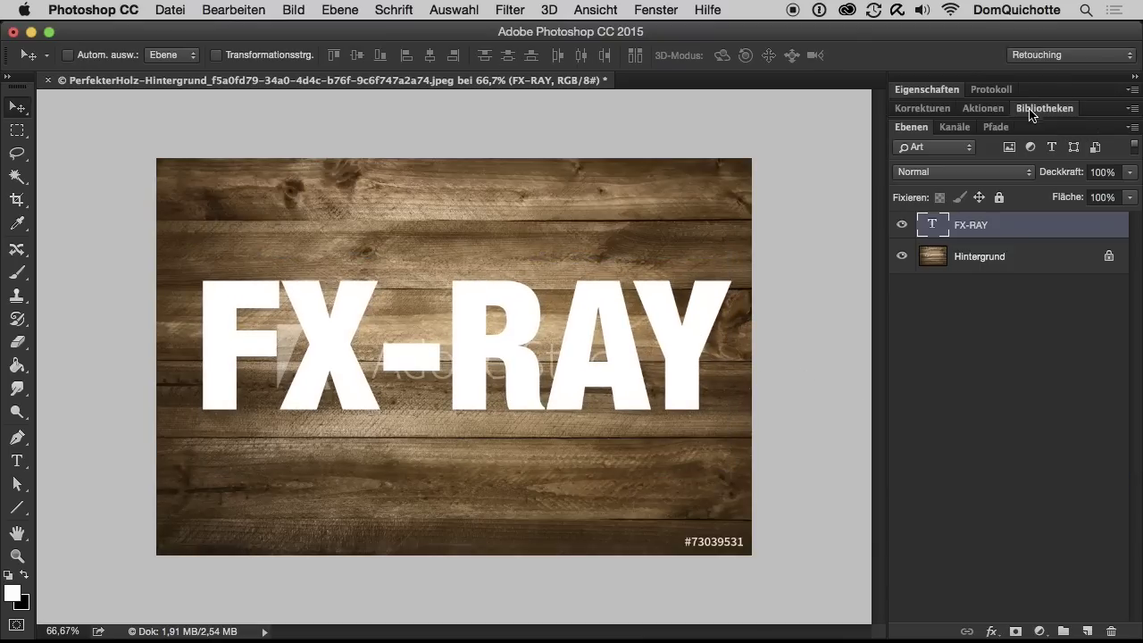
double_click(1019, 230)
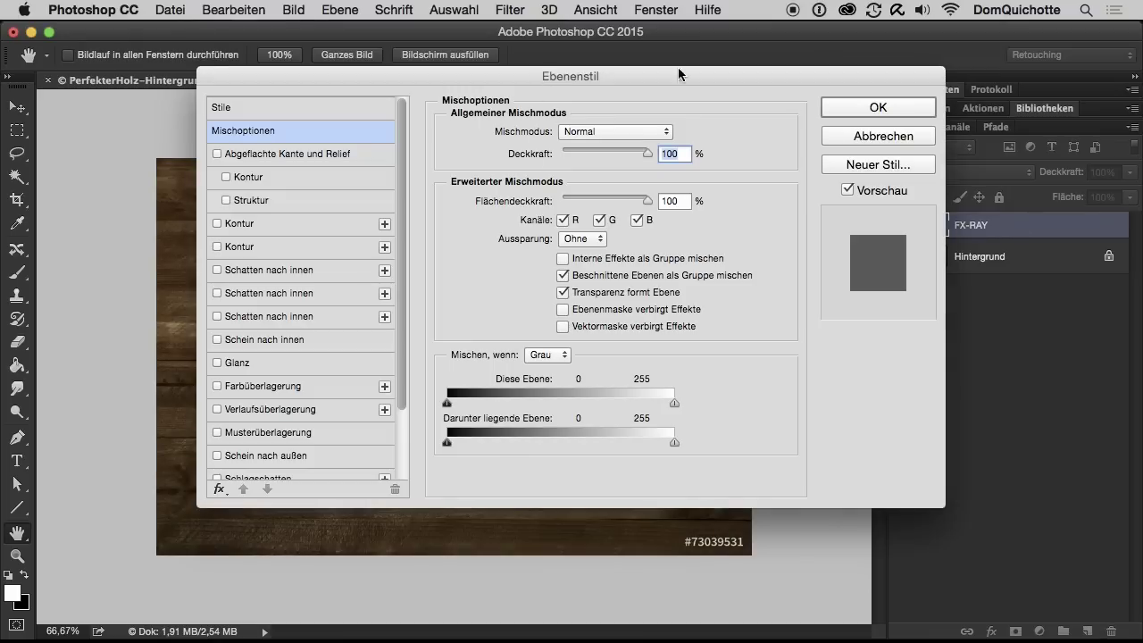
drag(691, 70, 1038, 78)
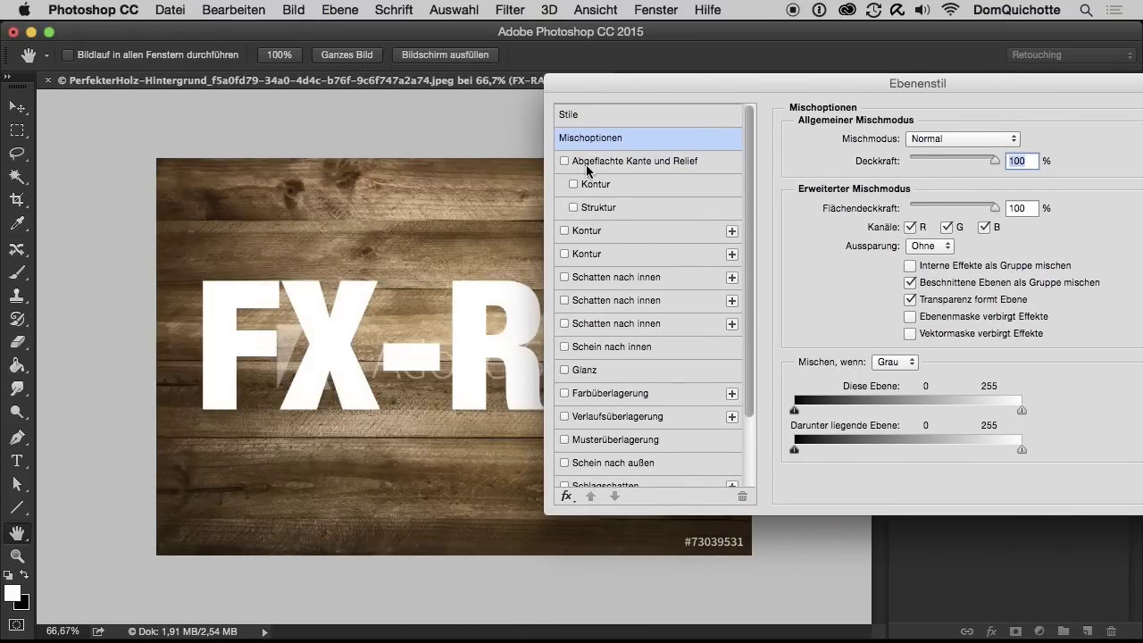
scroll(419, 285, up, 5)
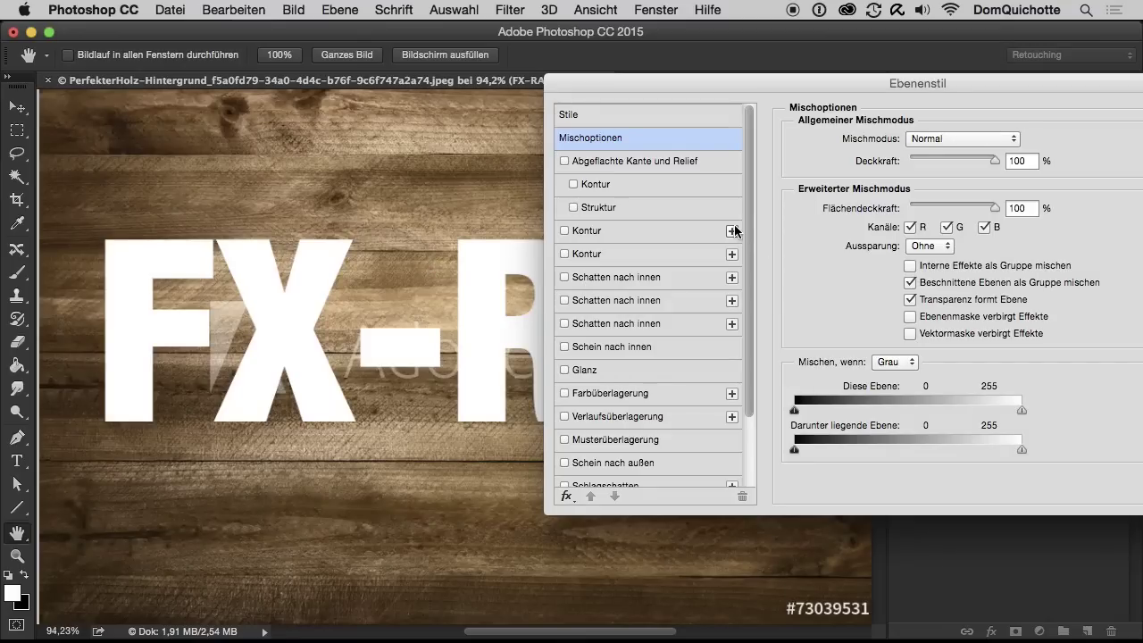
scroll(731, 321, down, 3)
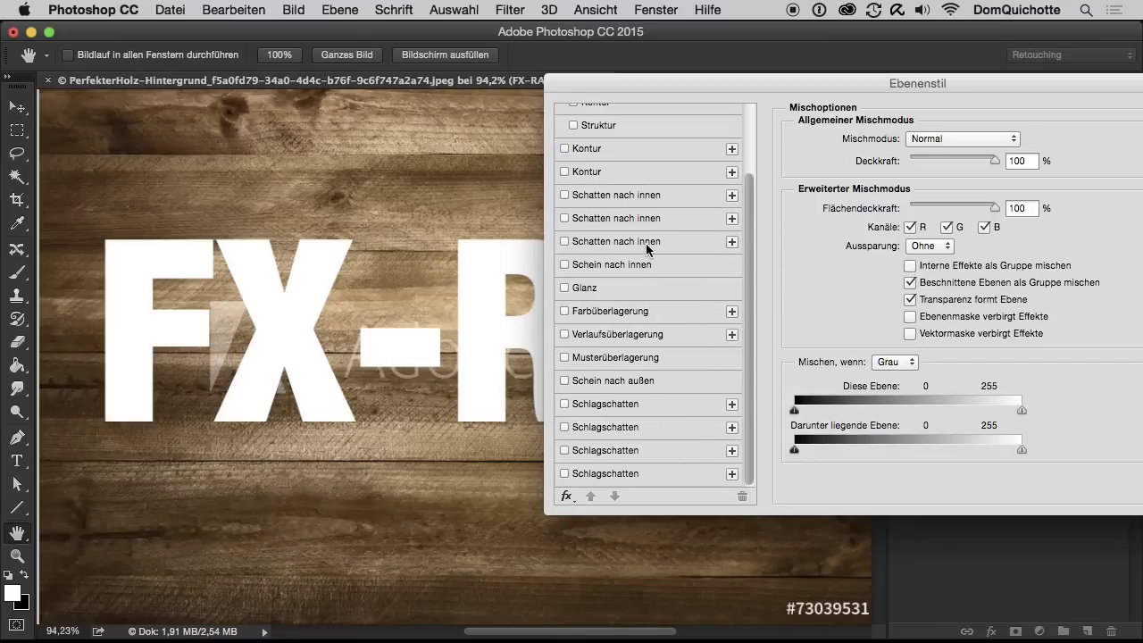
scroll(645, 243, up, 3)
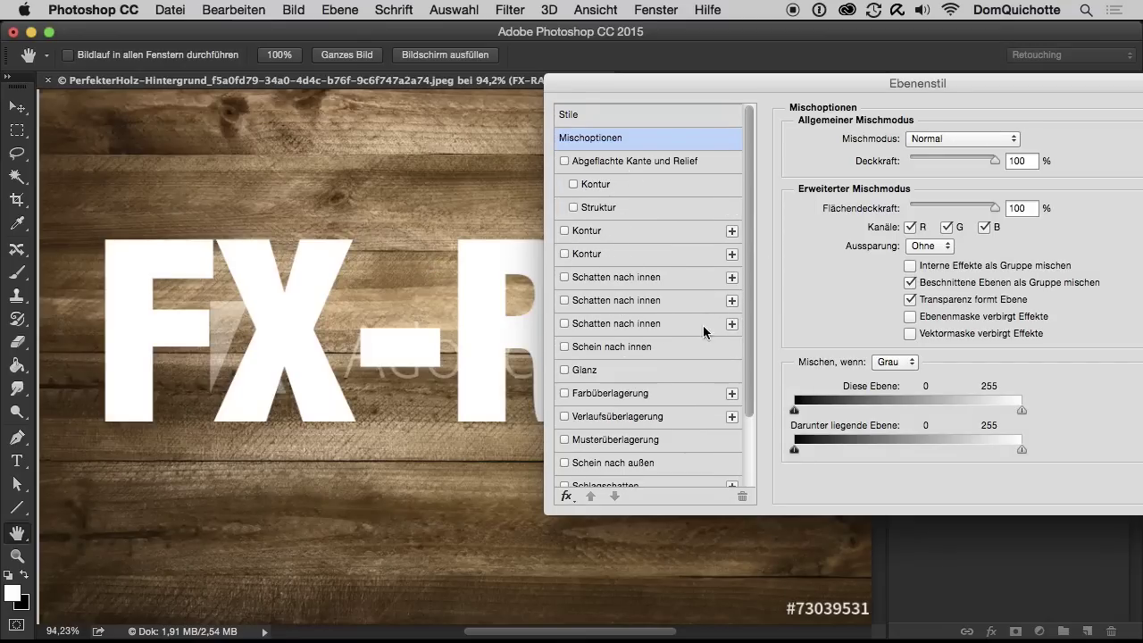
scroll(683, 438, down, 3)
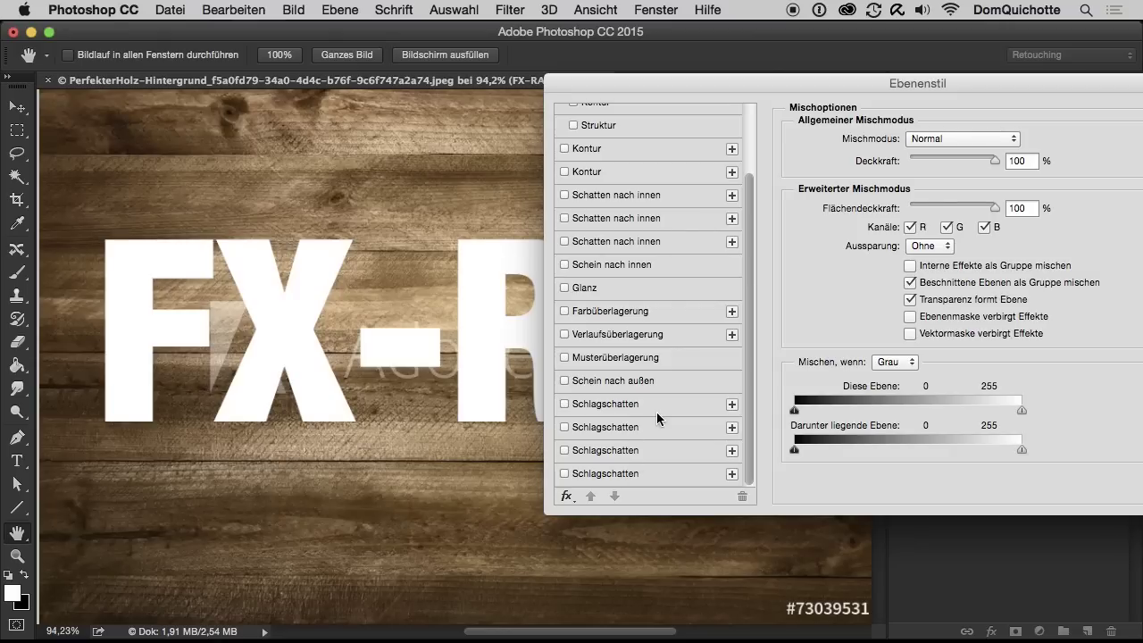
- Enable the outer and inner Kontur strokes, both with Normal blend mode
click(644, 147)
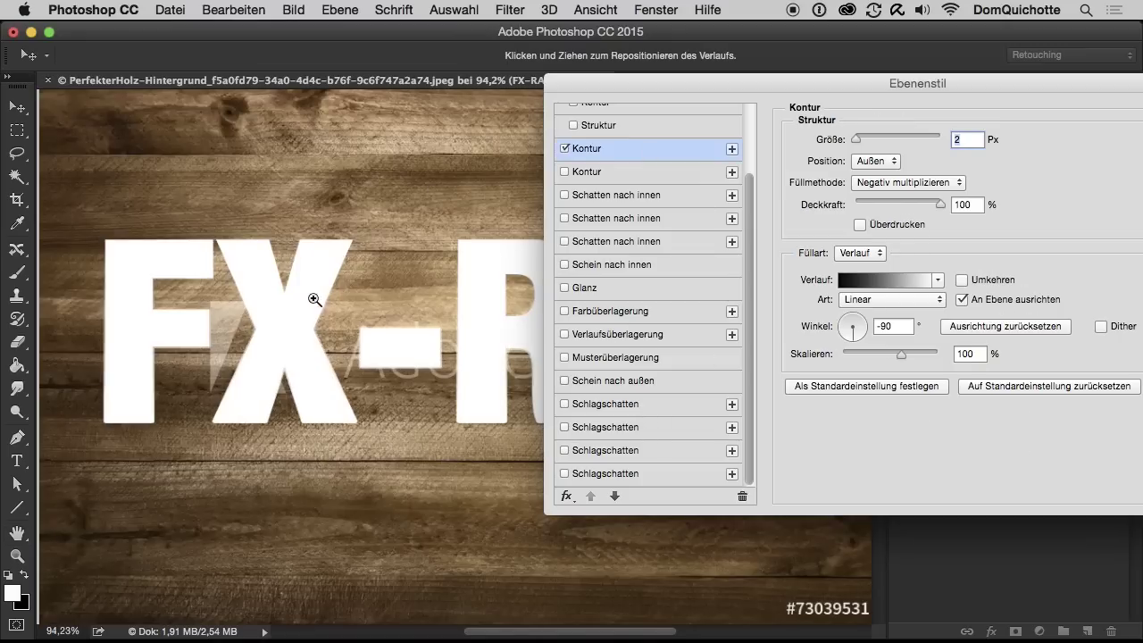
drag(314, 299, 452, 247)
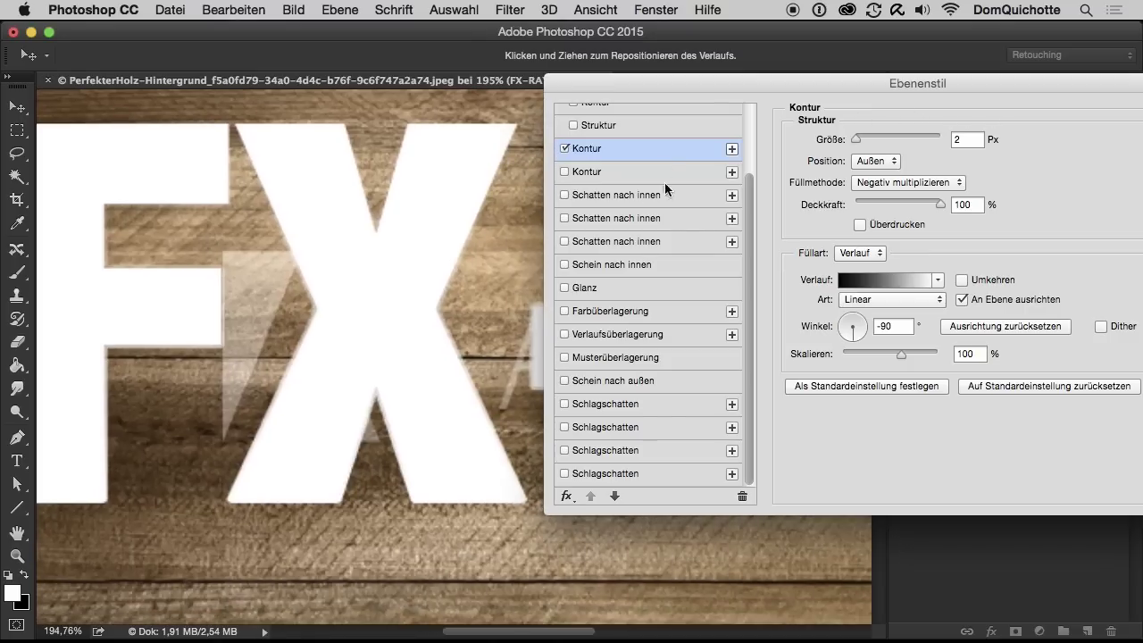
click(893, 183)
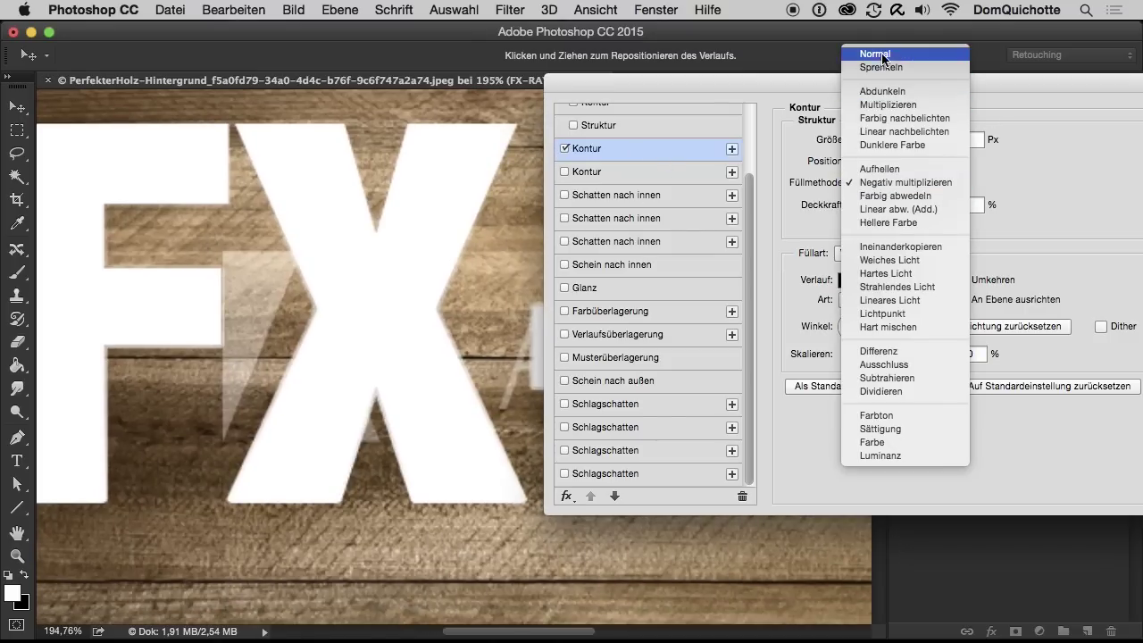
click(881, 52)
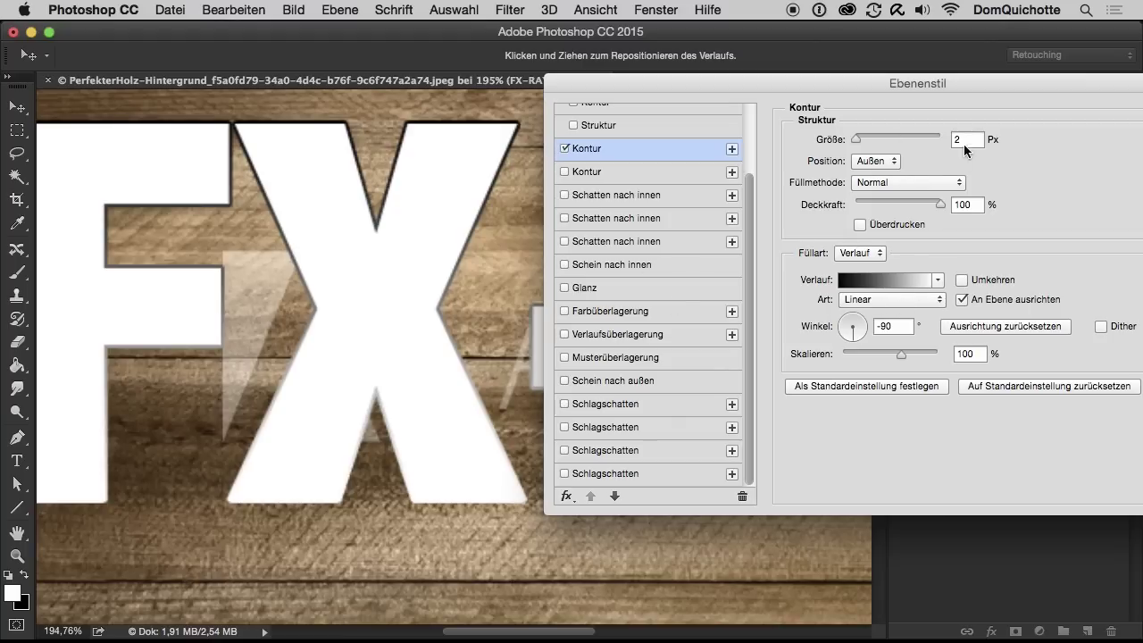
click(624, 173)
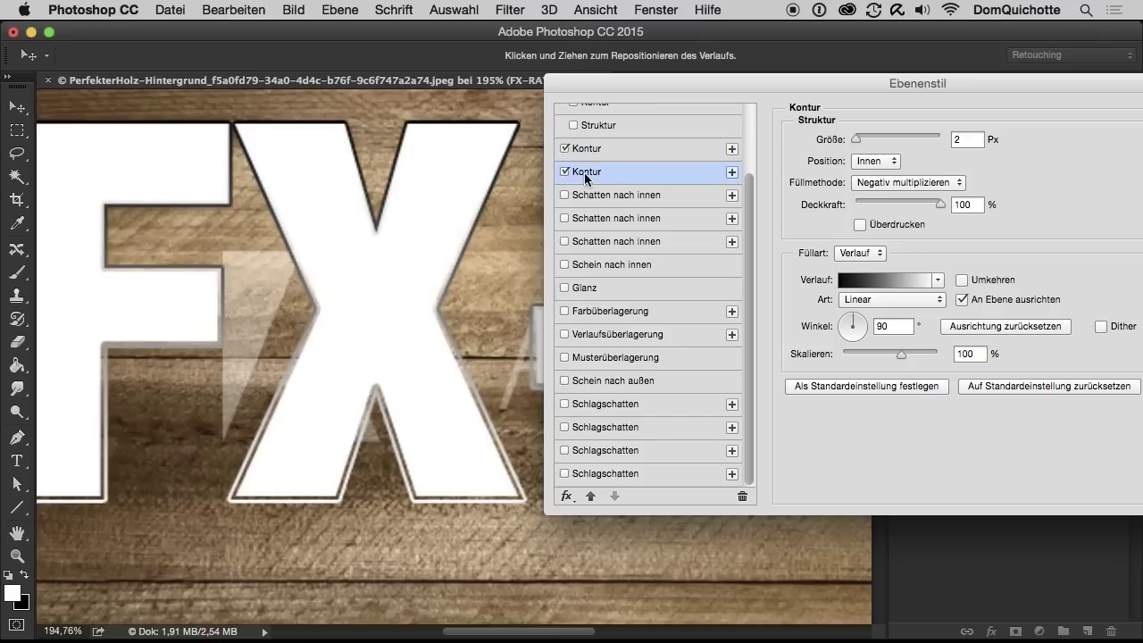
click(886, 182)
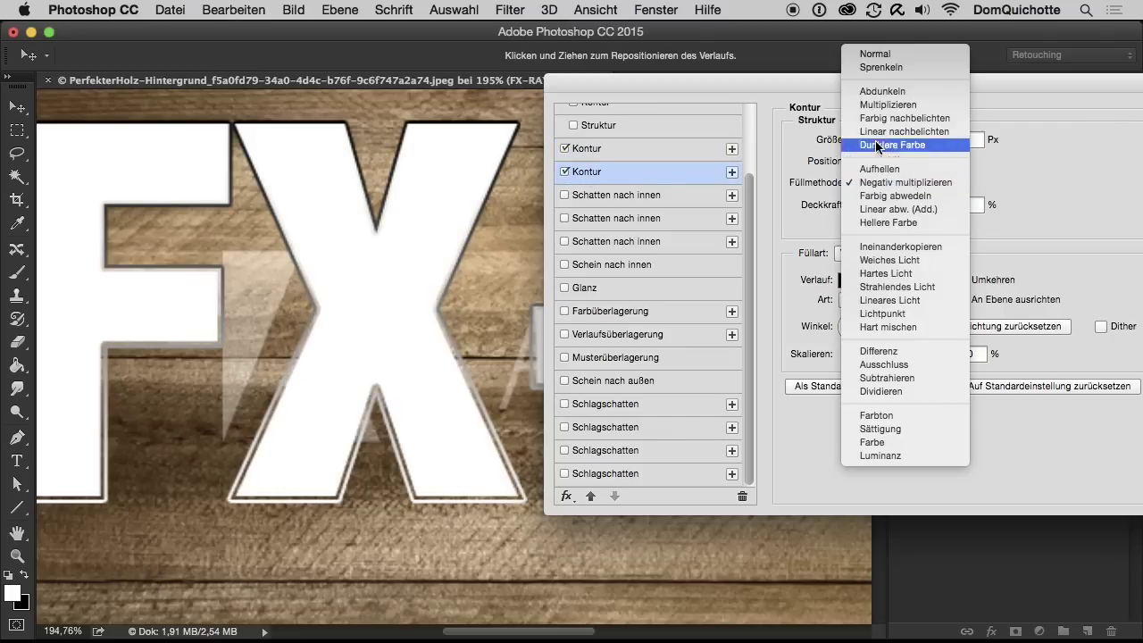
click(886, 55)
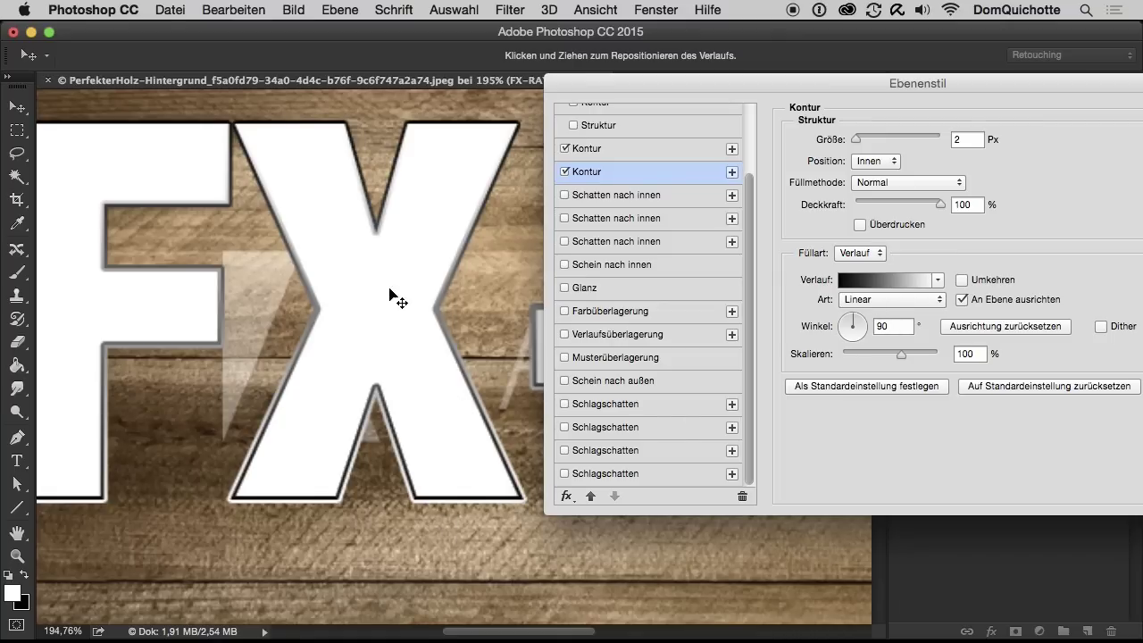
- Inspect the letters up close and adjust the inner stroke gradient's angle, trying 15°
scroll(387, 298, left, 2)
scroll(336, 311, left, 3)
scroll(438, 316, left, 2)
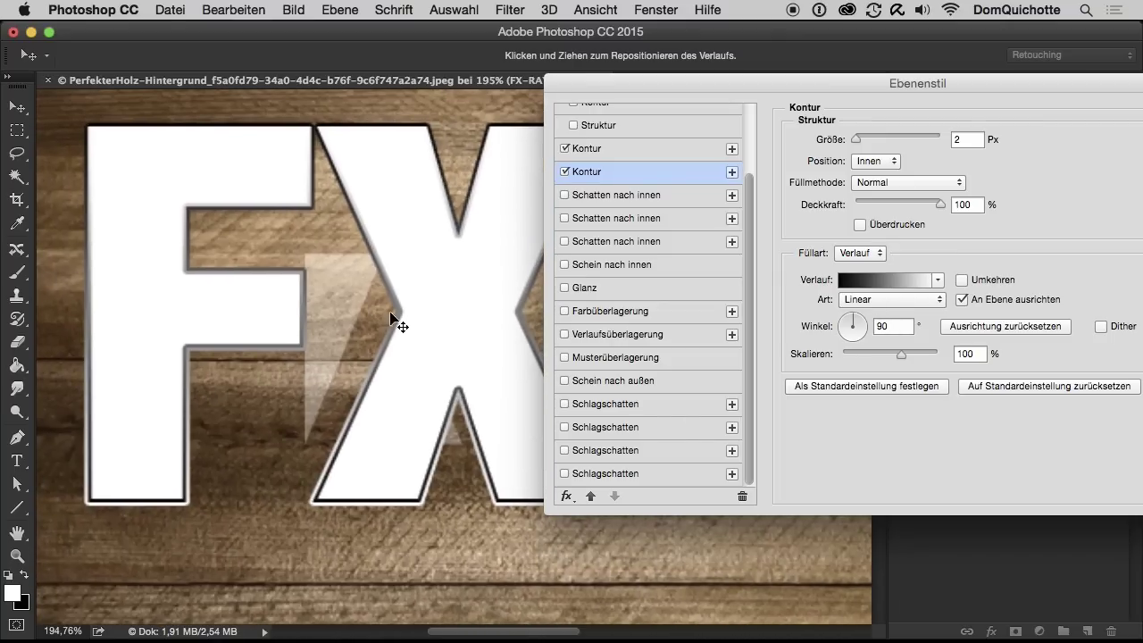
key(super+plus)
drag(477, 314, 237, 296)
mouse_move(513, 309)
mouse_down()
mouse_move(316, 298)
mouse_move(432, 360)
mouse_up()
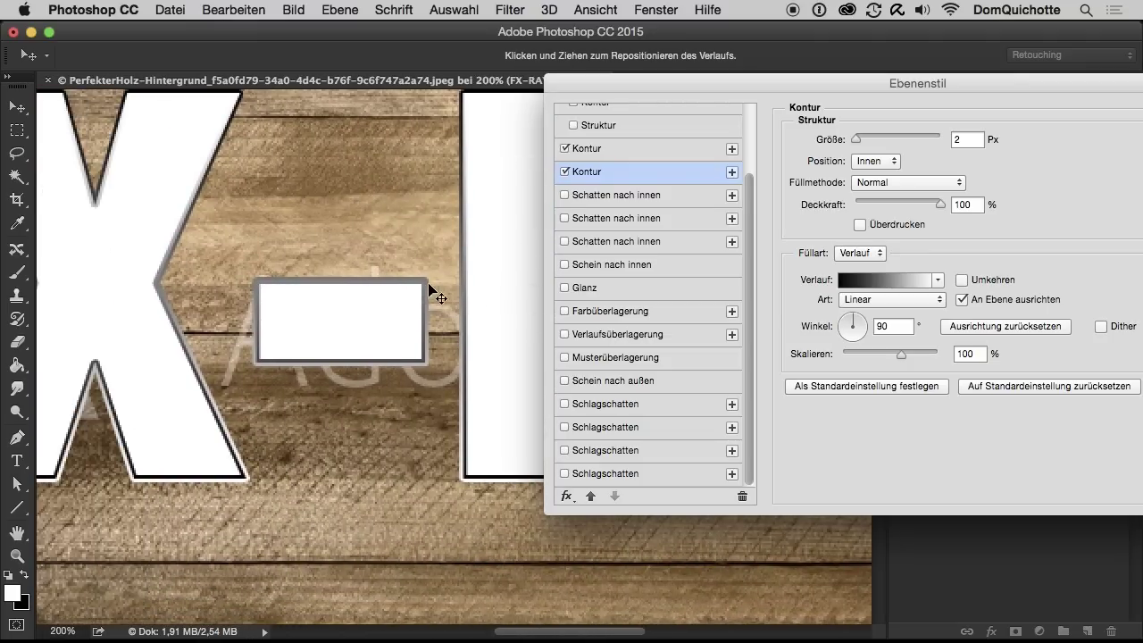
drag(426, 301, 313, 309)
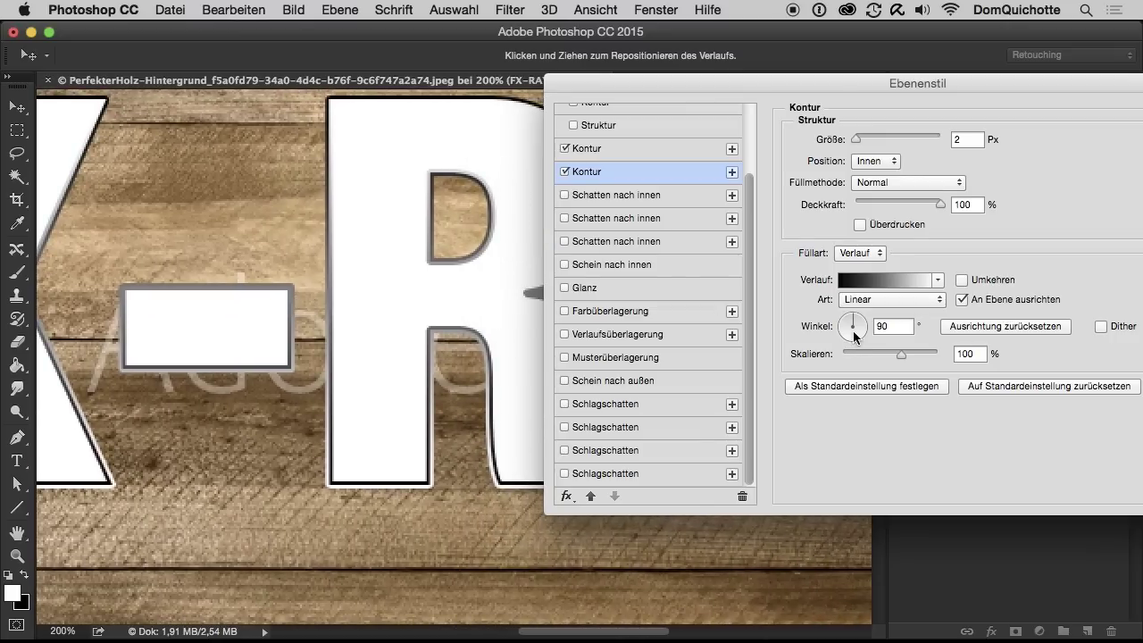
key(Return)
text(15)
key(Return)
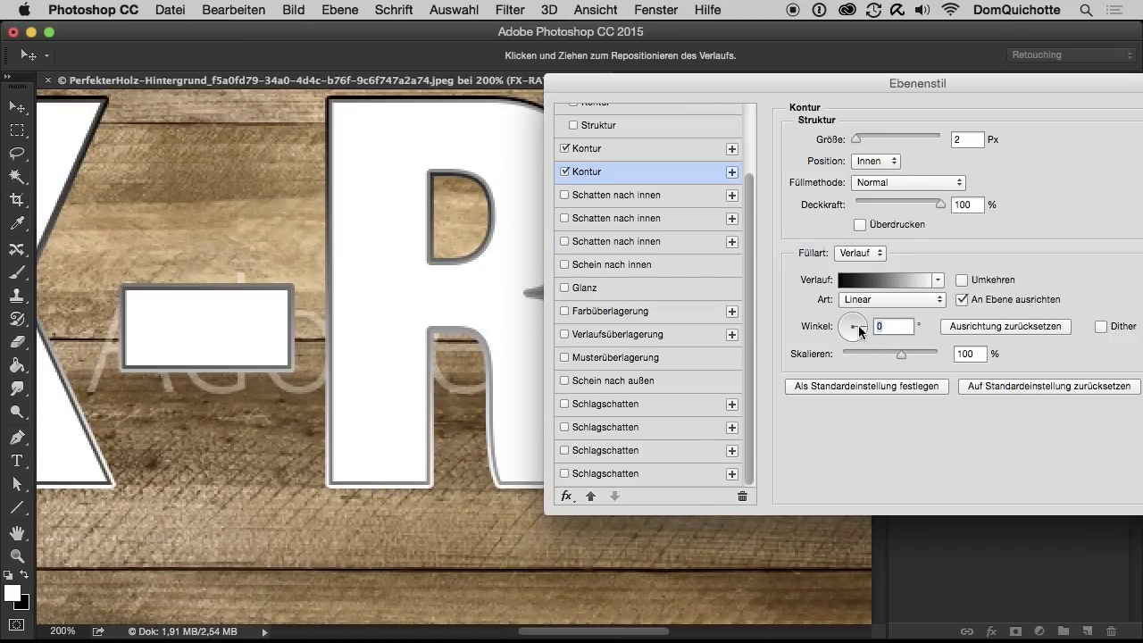
text(90)
key(super+minus)
key(super+minus)
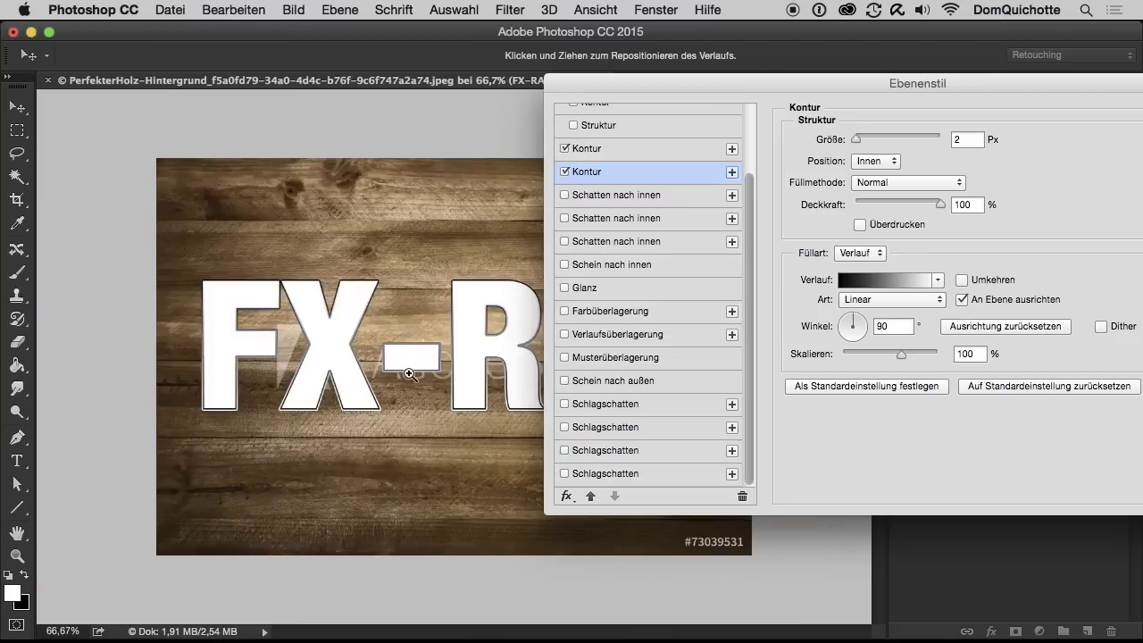
- Zoom in on the X's lower-left foot, opening and dismissing the layer effects menu
key(super+plus)
scroll(340, 369, up, 2)
scroll(340, 369, up, 2)
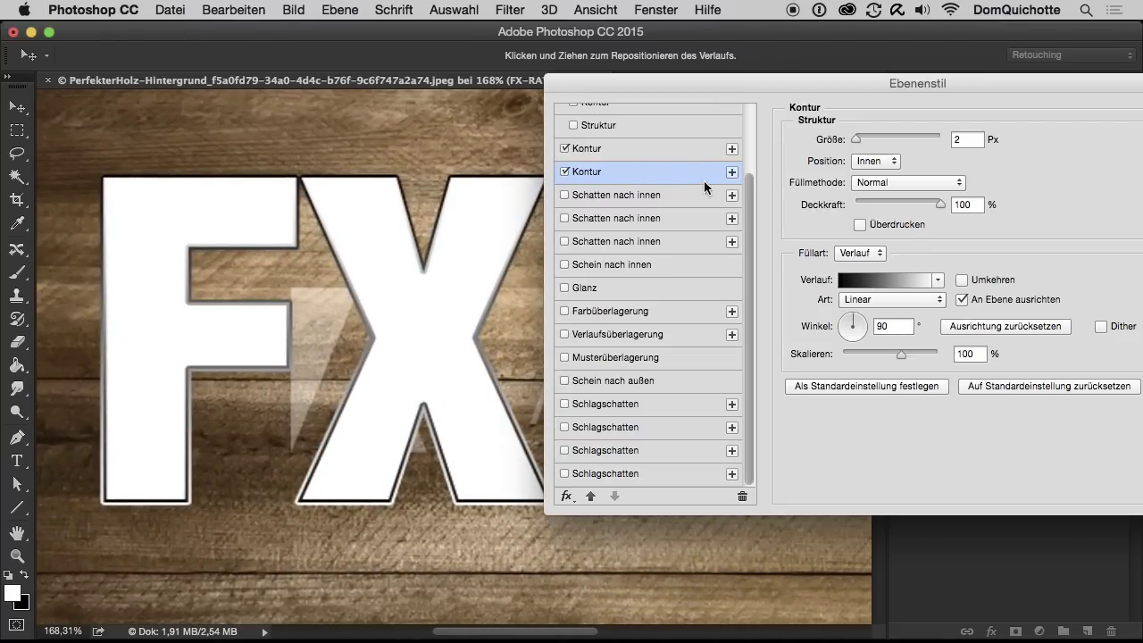
click(566, 496)
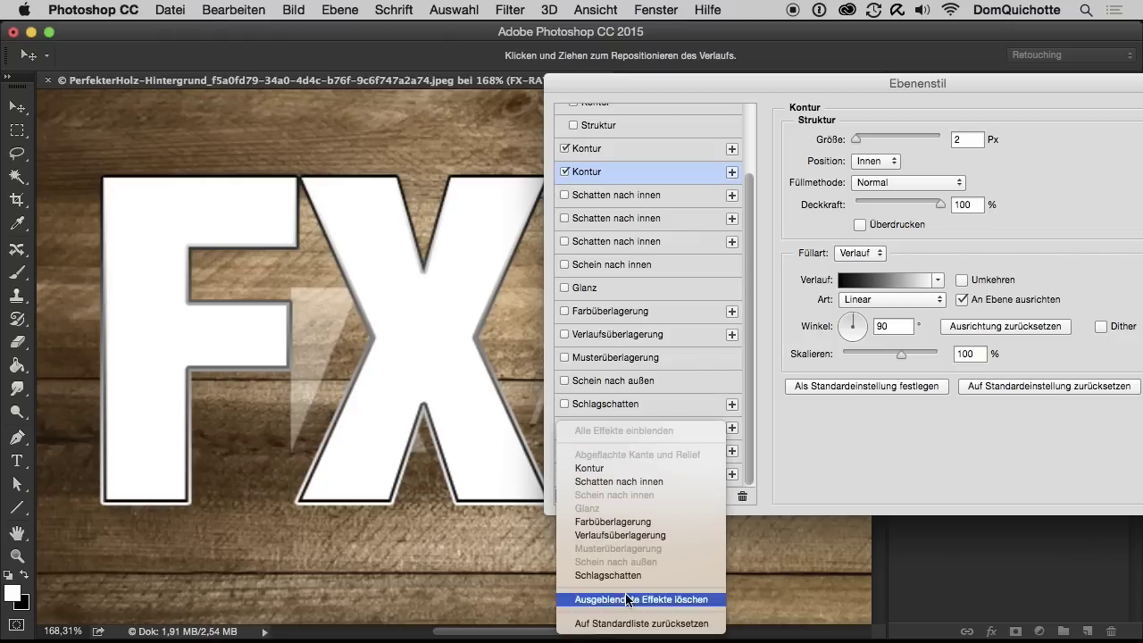
click(860, 456)
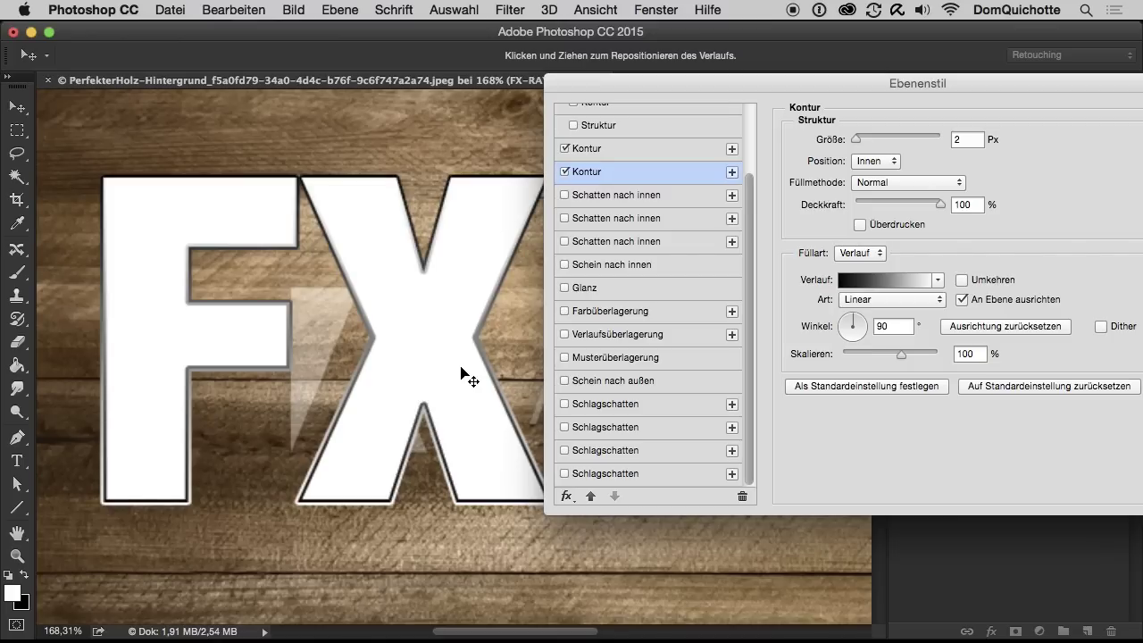
scroll(492, 437, down, 3)
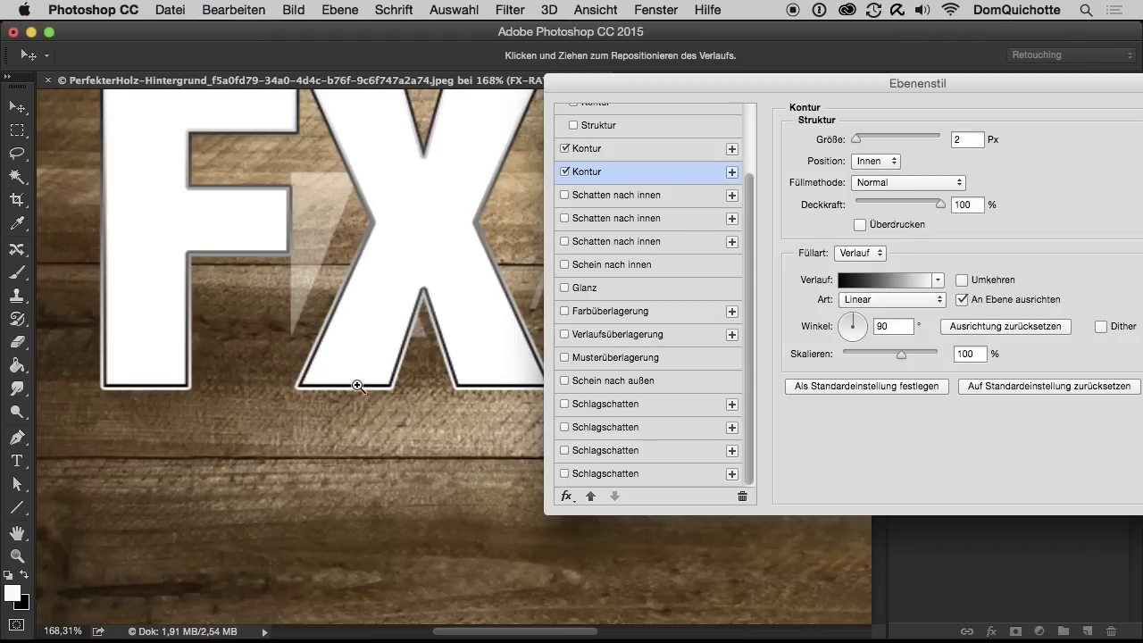
drag(356, 385, 410, 391)
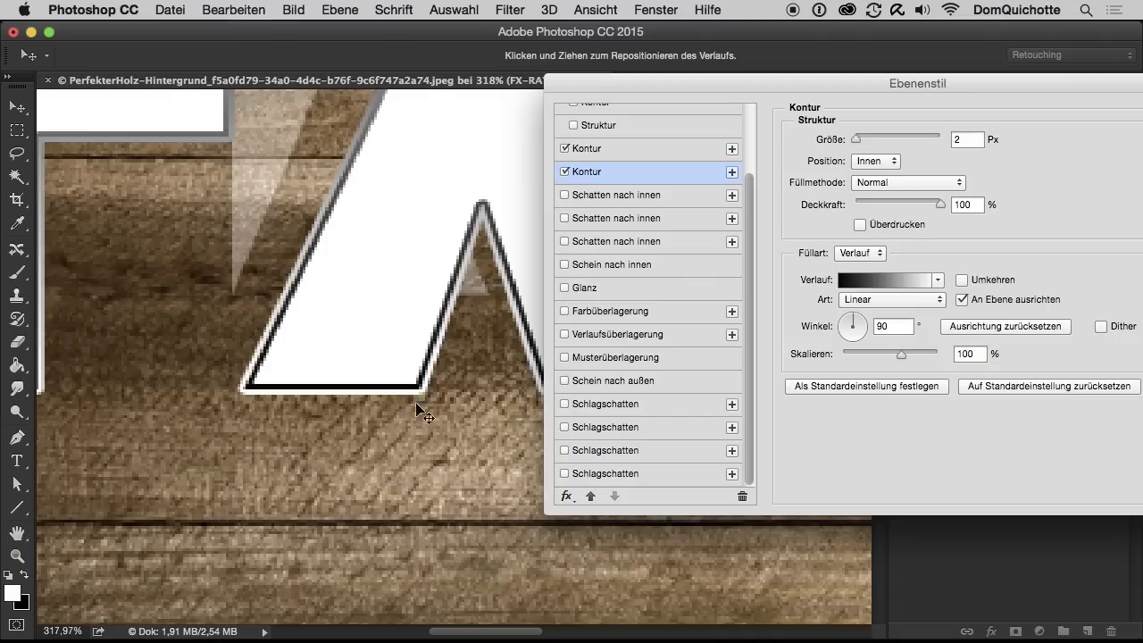
- Enable the first drop shadow with 6 px distance and 2 px size, checking it zoomed in
click(613, 405)
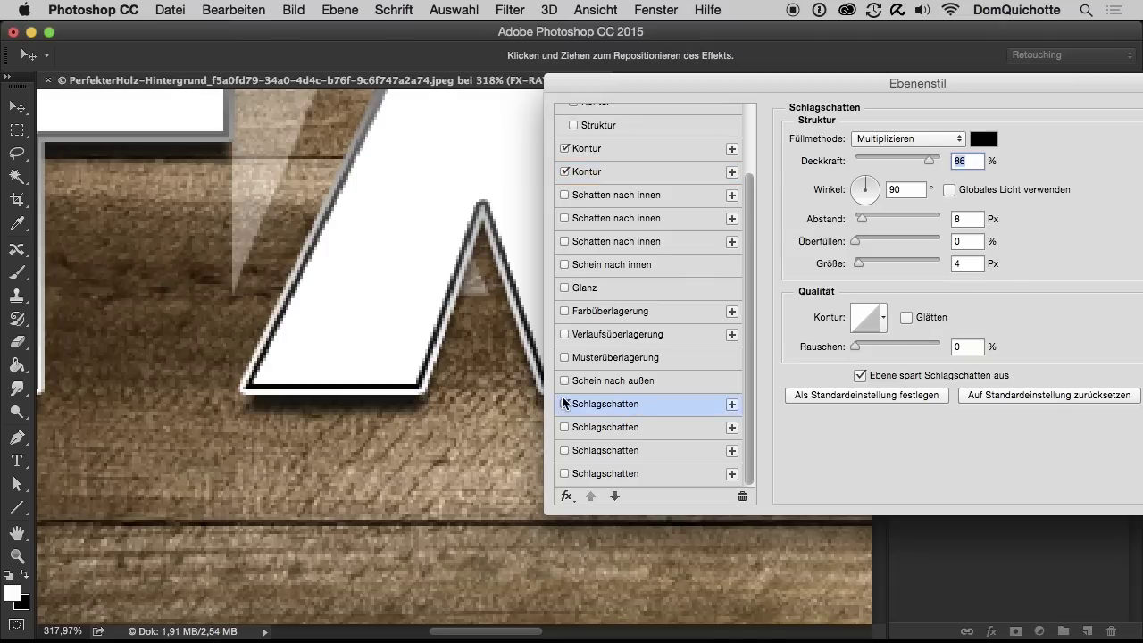
scroll(353, 435, up, 2)
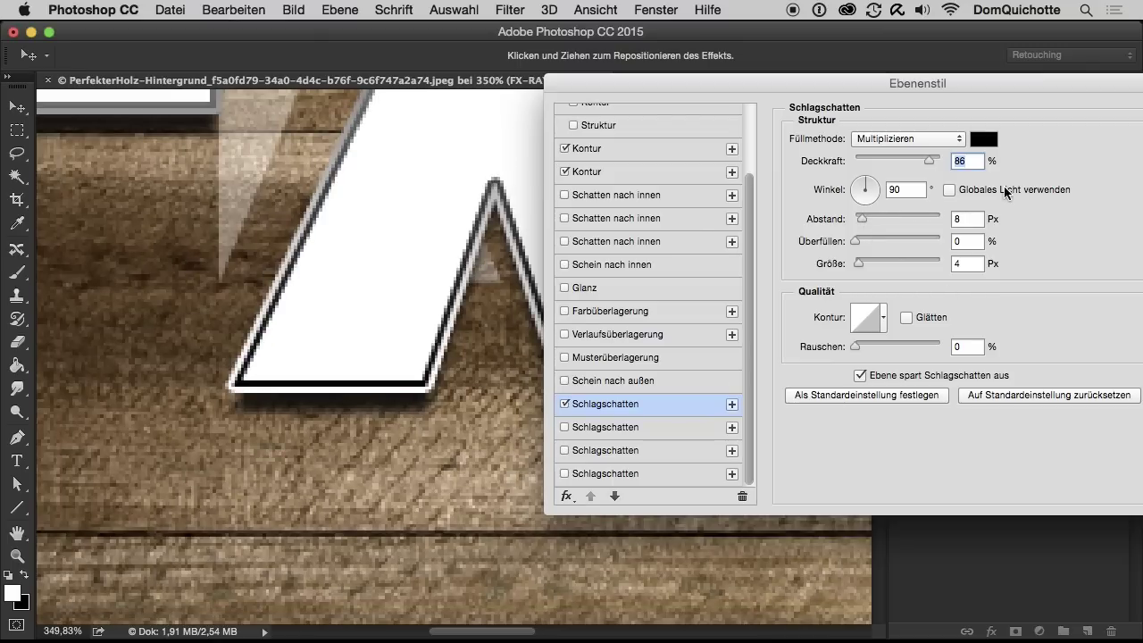
drag(862, 223, 859, 220)
drag(863, 265, 855, 261)
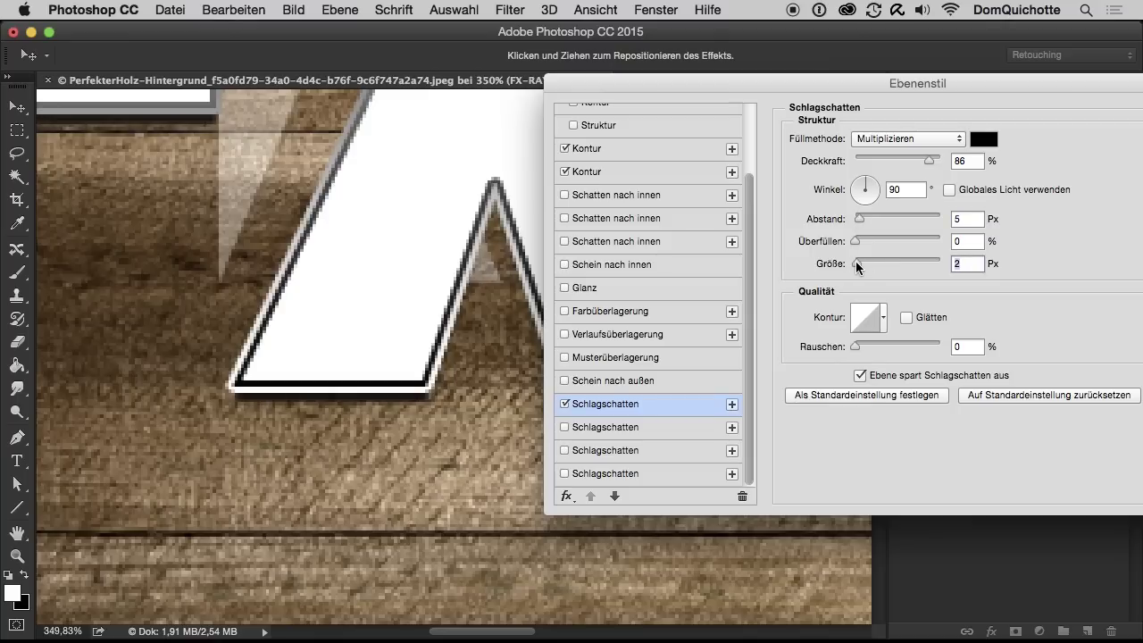
key(super+minus)
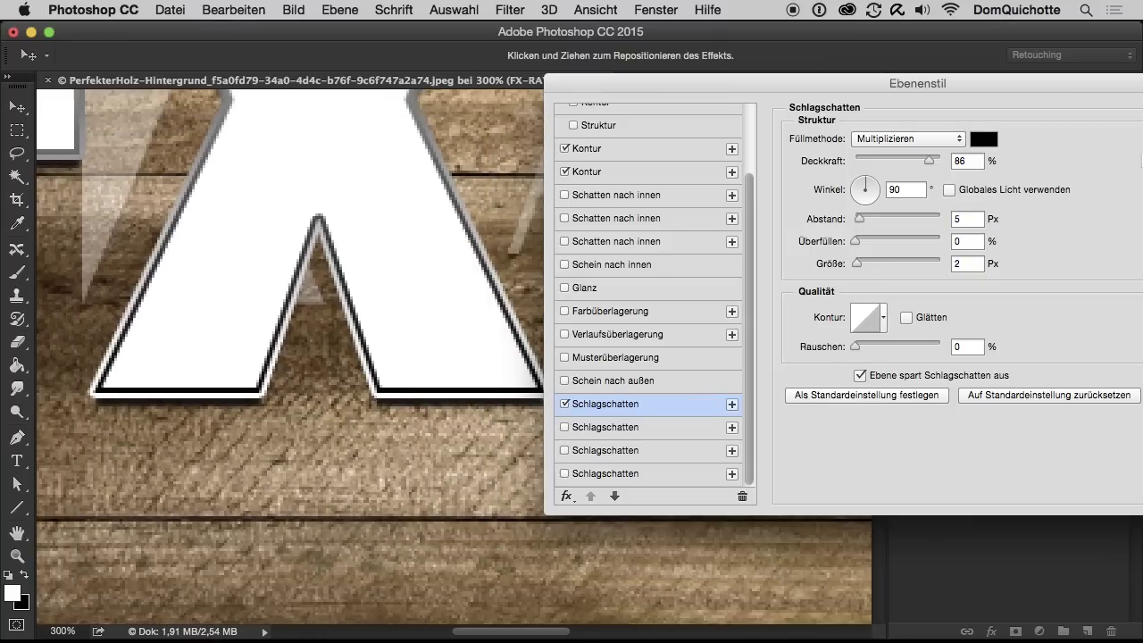
scroll(462, 217, down, 3)
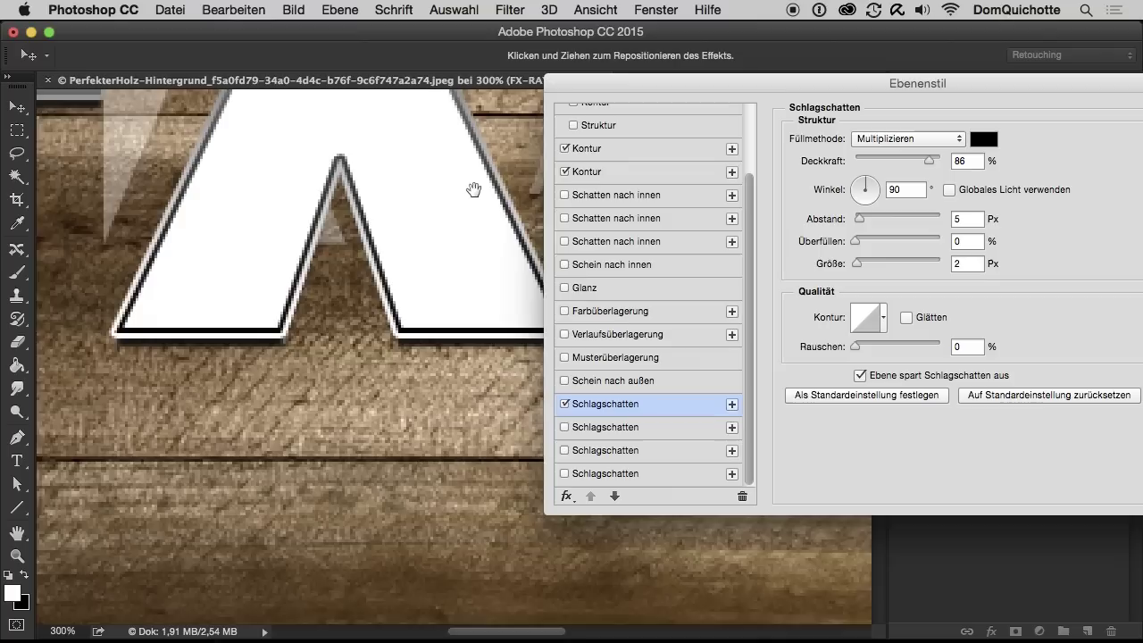
drag(863, 225, 859, 221)
alt+click(371, 292)
alt+click(372, 292)
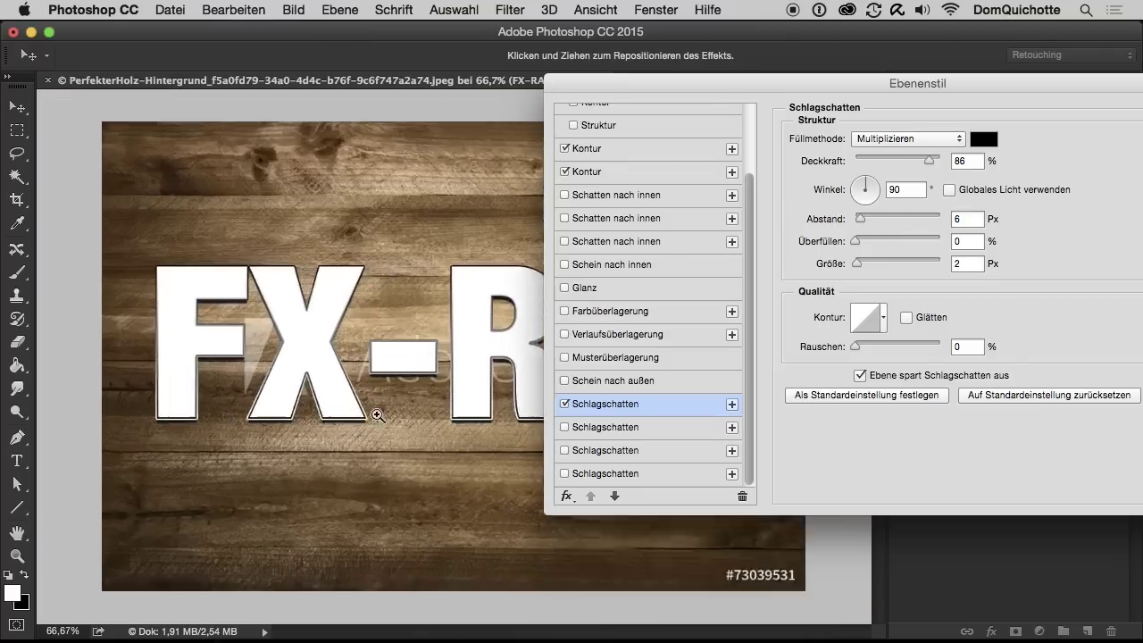
scroll(378, 408, up, 5)
scroll(420, 375, up, 2)
scroll(401, 322, up, 2)
alt+click(396, 311)
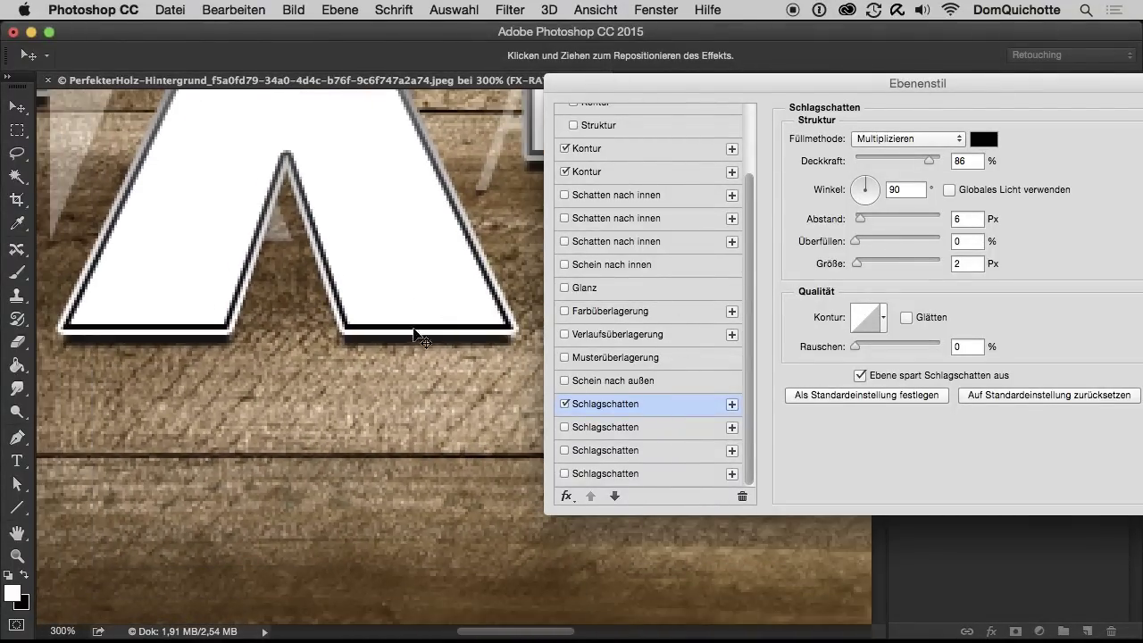
- Enable the second drop shadow aimed at 90° with 9 px distance and 7 px size
click(609, 428)
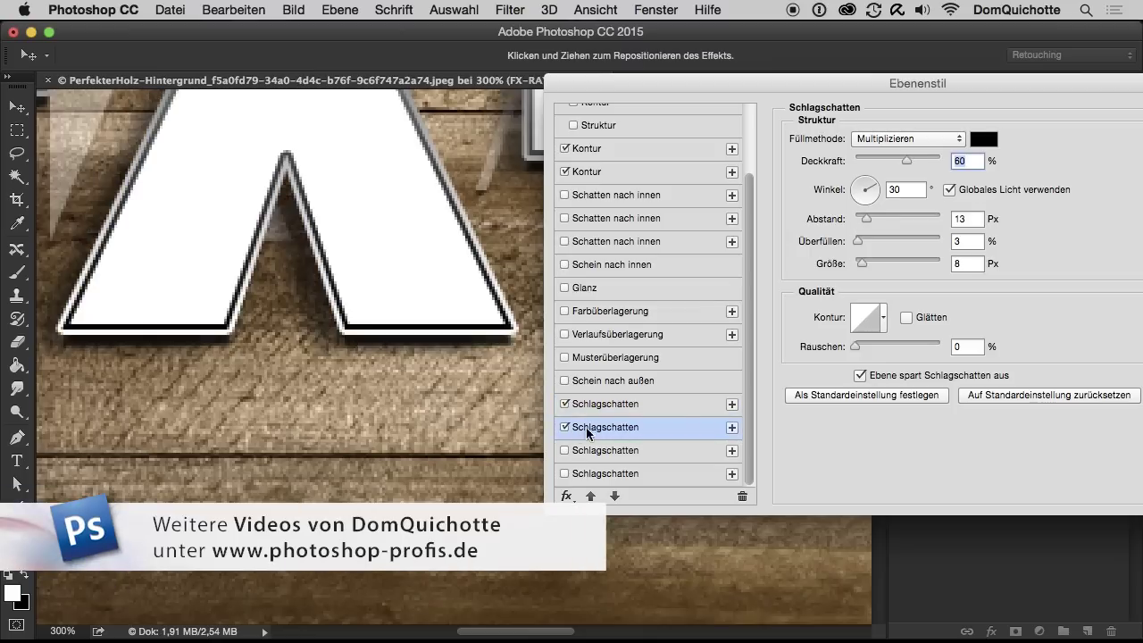
drag(879, 191, 866, 159)
drag(862, 264, 852, 263)
drag(865, 218, 862, 219)
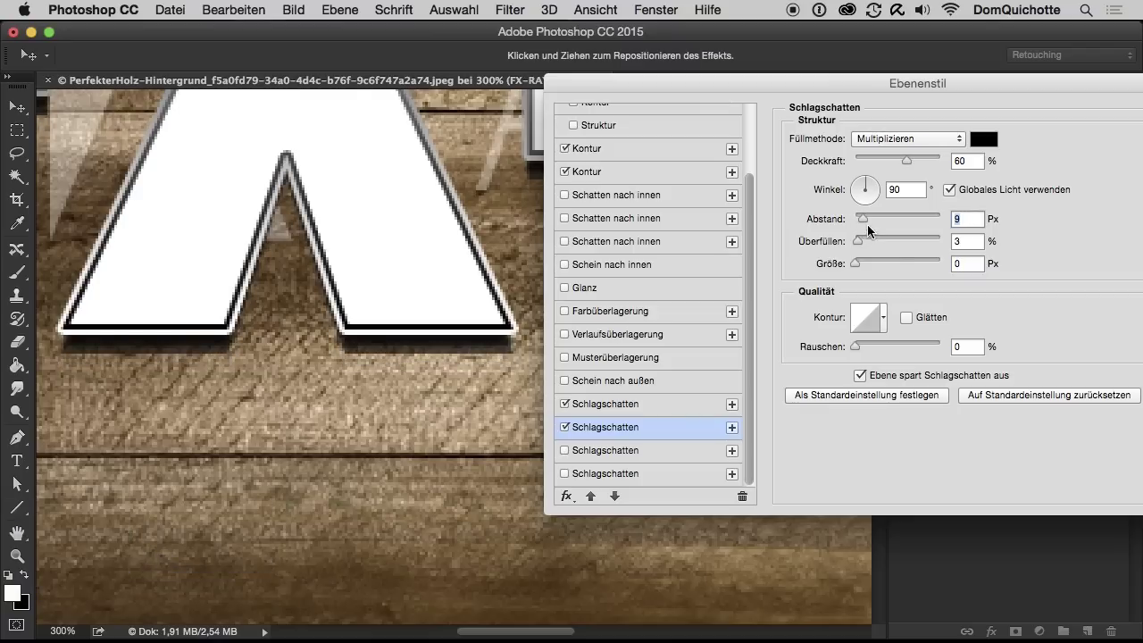
drag(856, 260, 859, 259)
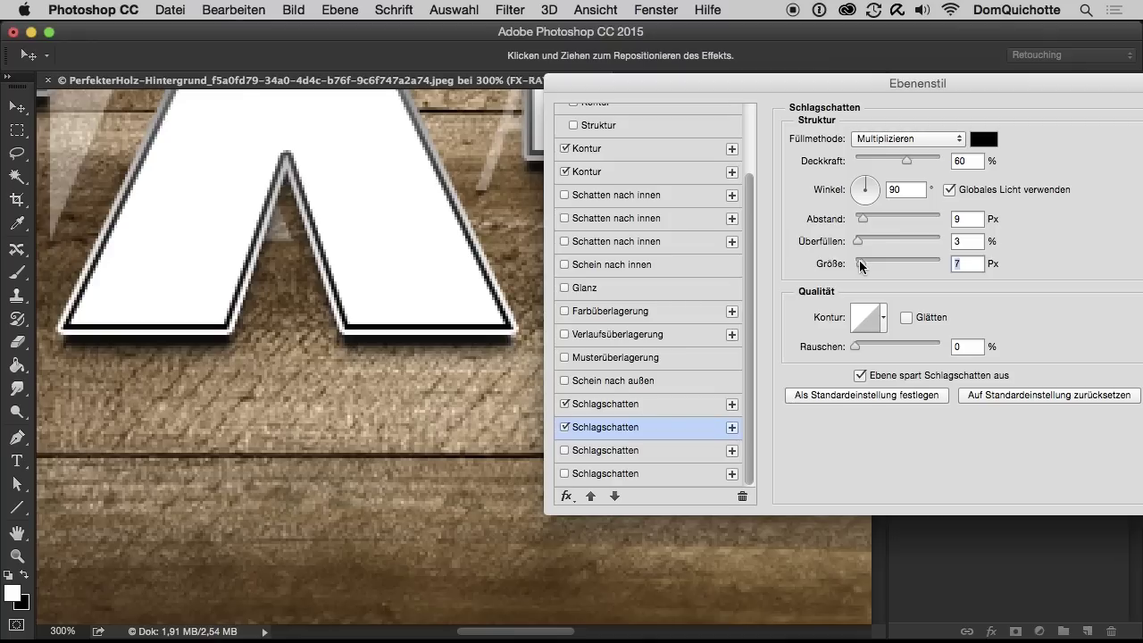
- Zoom in on a letter edge and enable the third drop shadow
alt+click(373, 307)
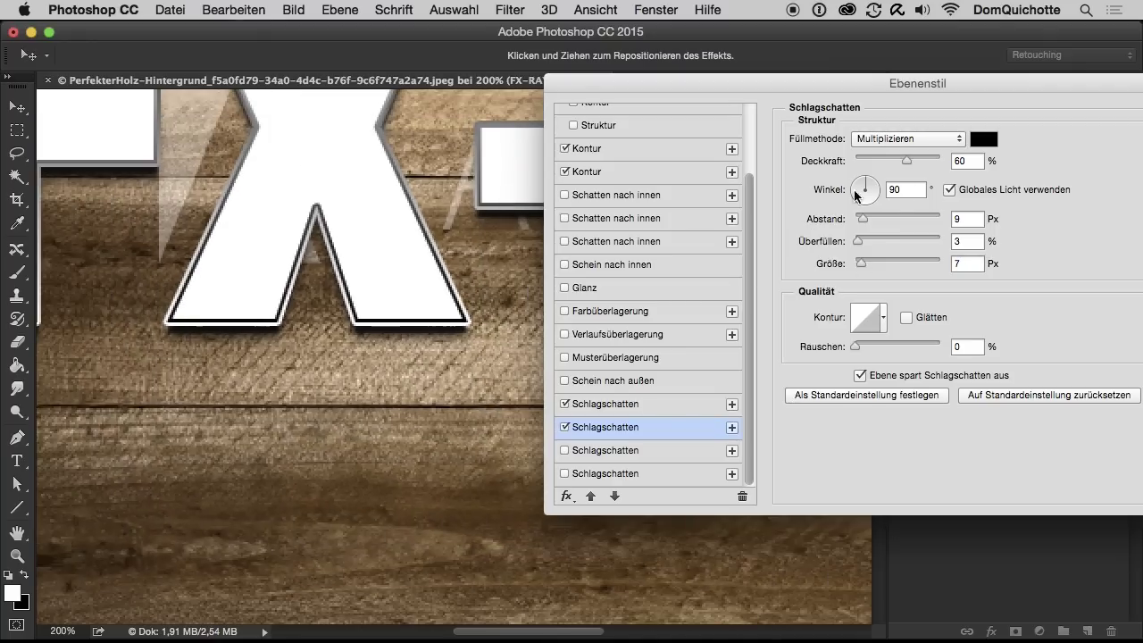
drag(488, 346, 468, 336)
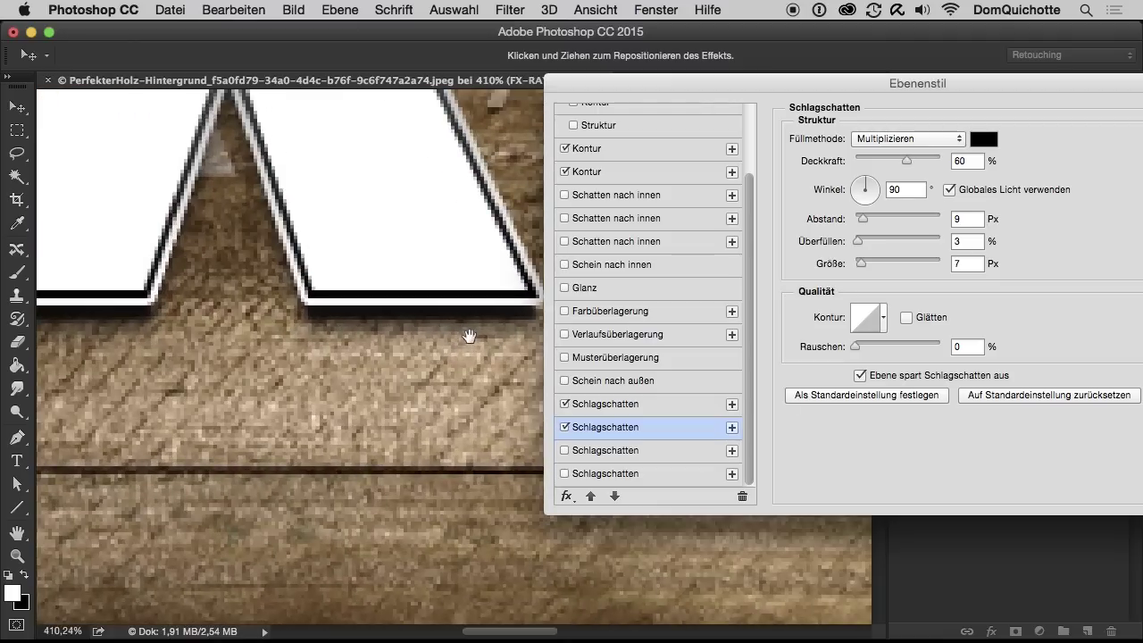
click(632, 450)
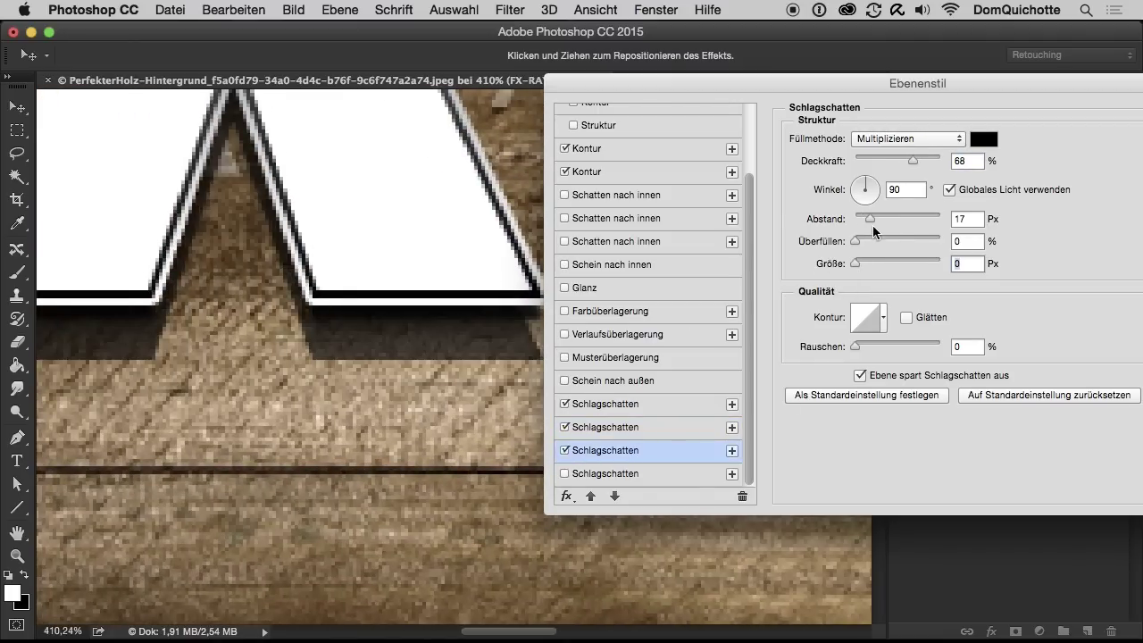
- Set the third drop shadow to 14 px distance, 10 px size and 48% opacity, then review the lettering
drag(871, 216, 867, 215)
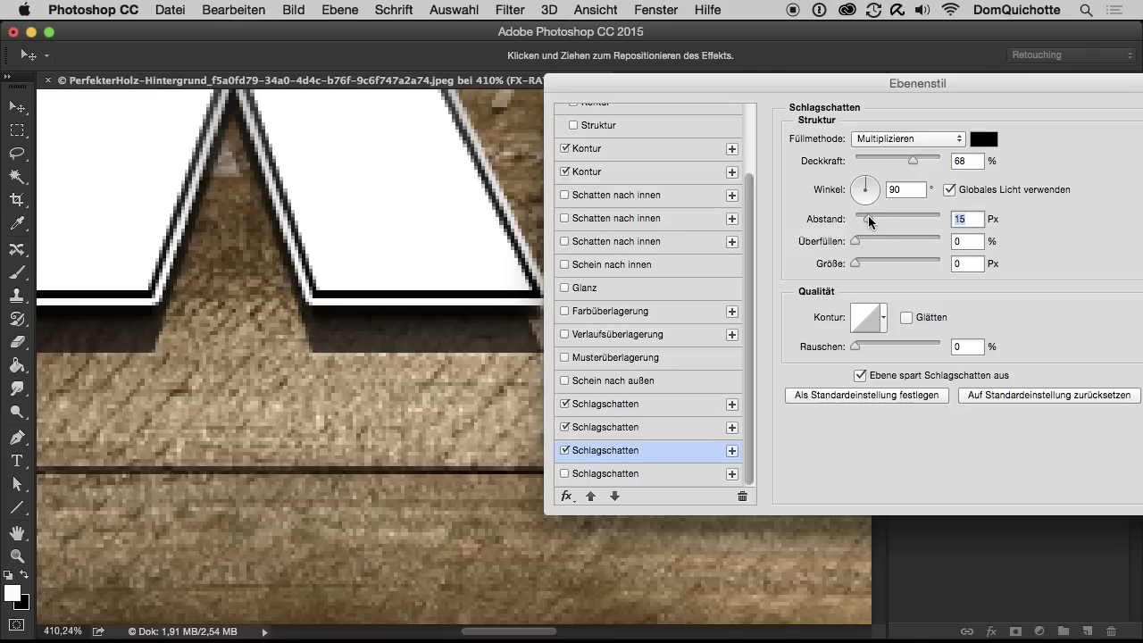
drag(857, 261, 863, 258)
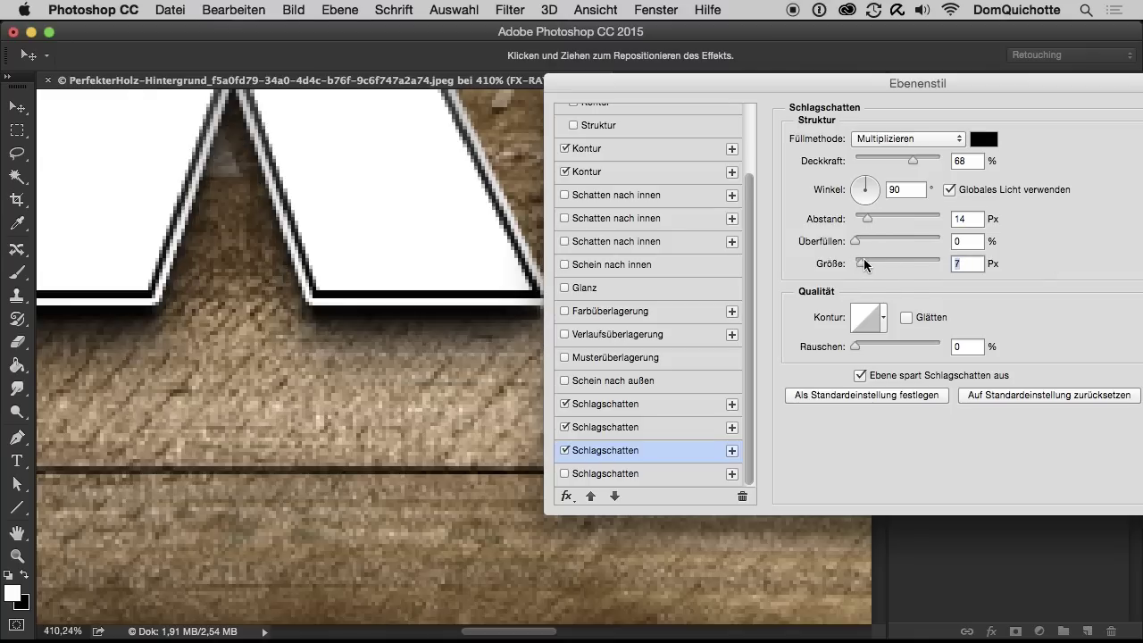
drag(909, 164, 895, 162)
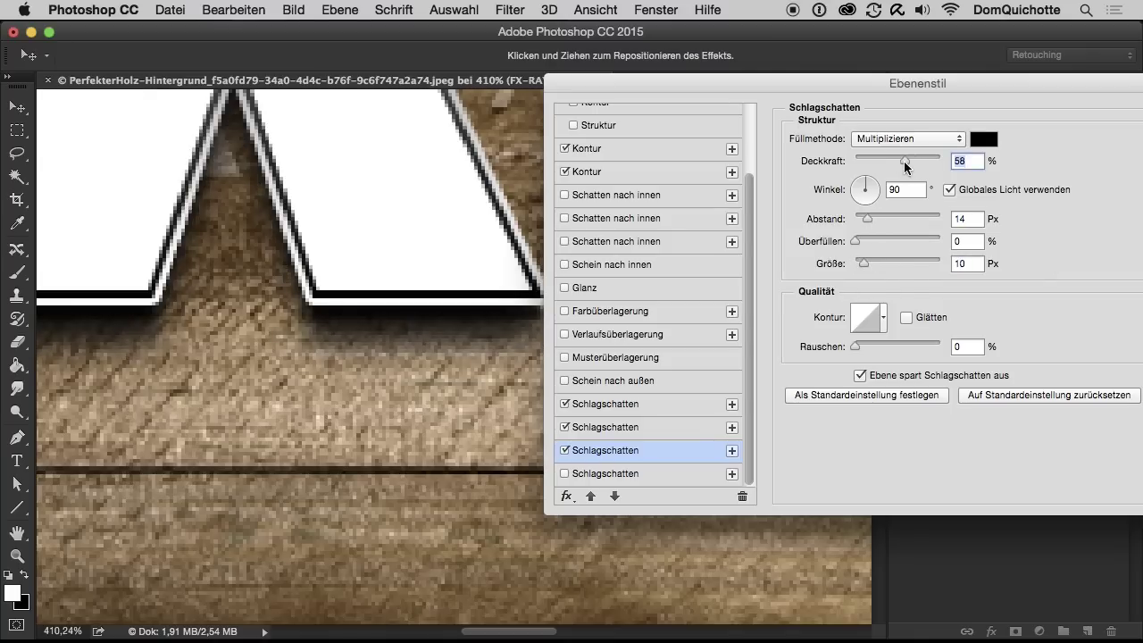
key(super+minus)
key(super+minus)
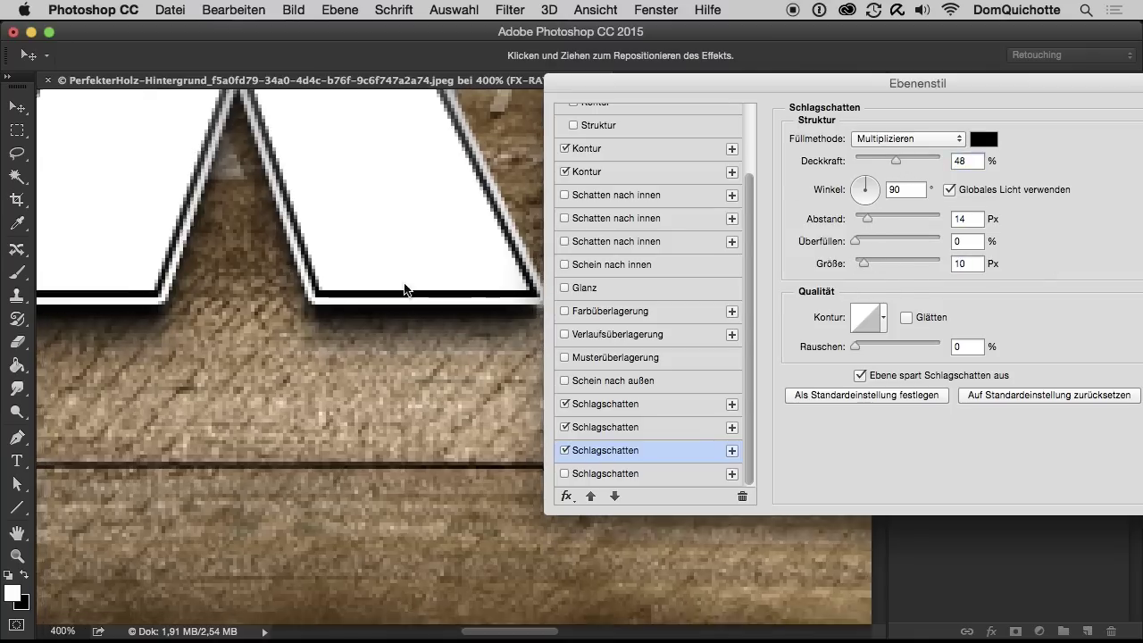
key(super+minus)
key(super+minus)
key(super+minus)
key(super+minus)
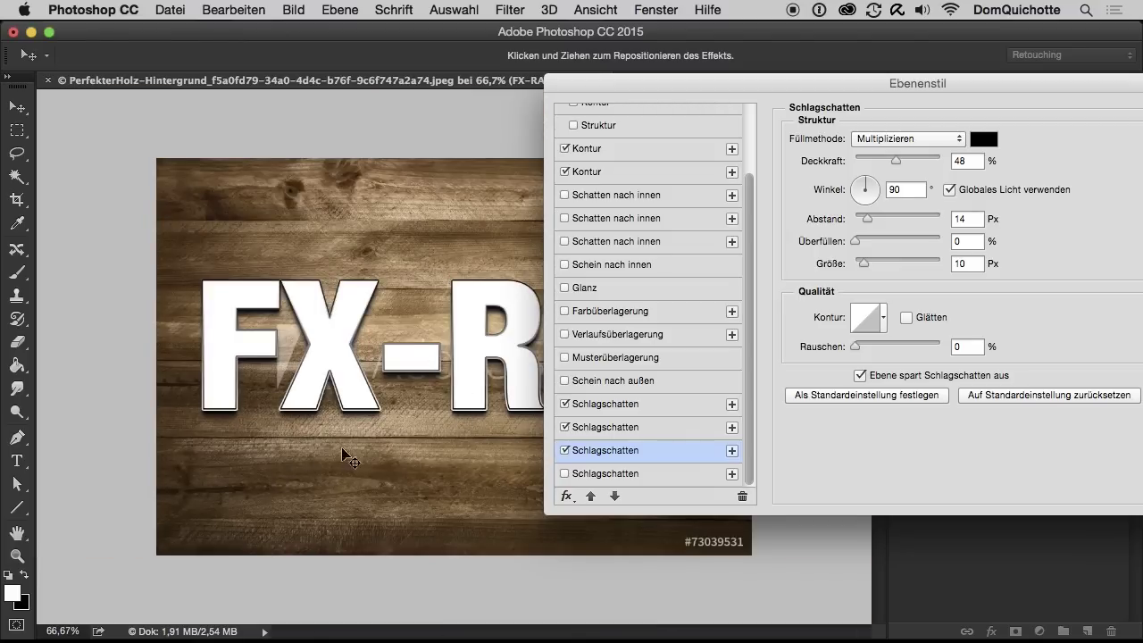
scroll(278, 409, up, 5)
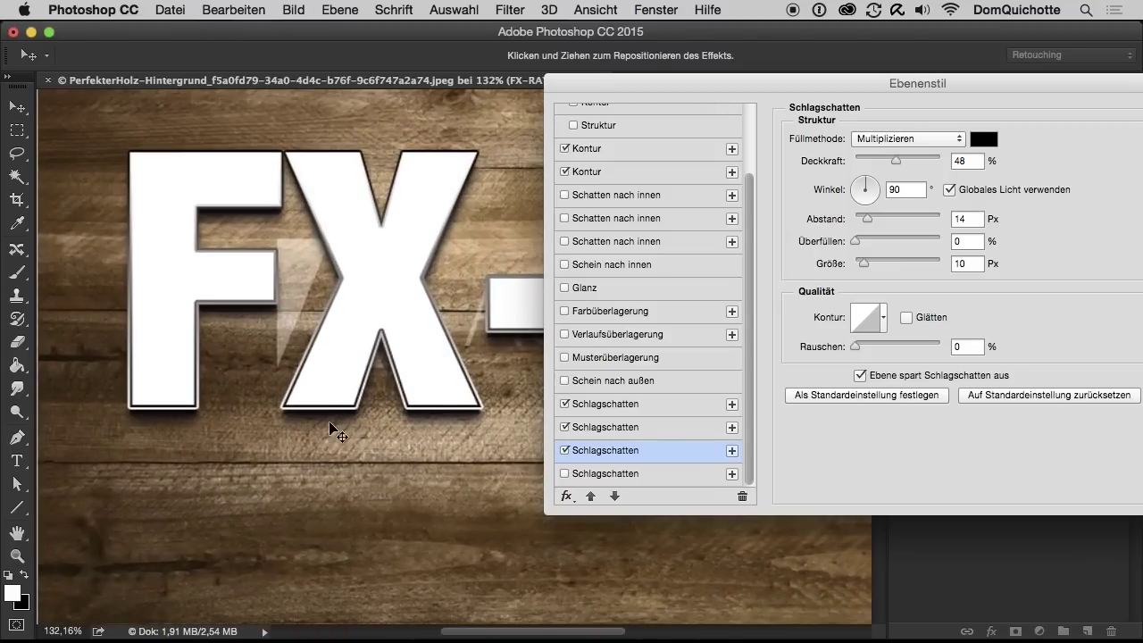
alt+click(377, 382)
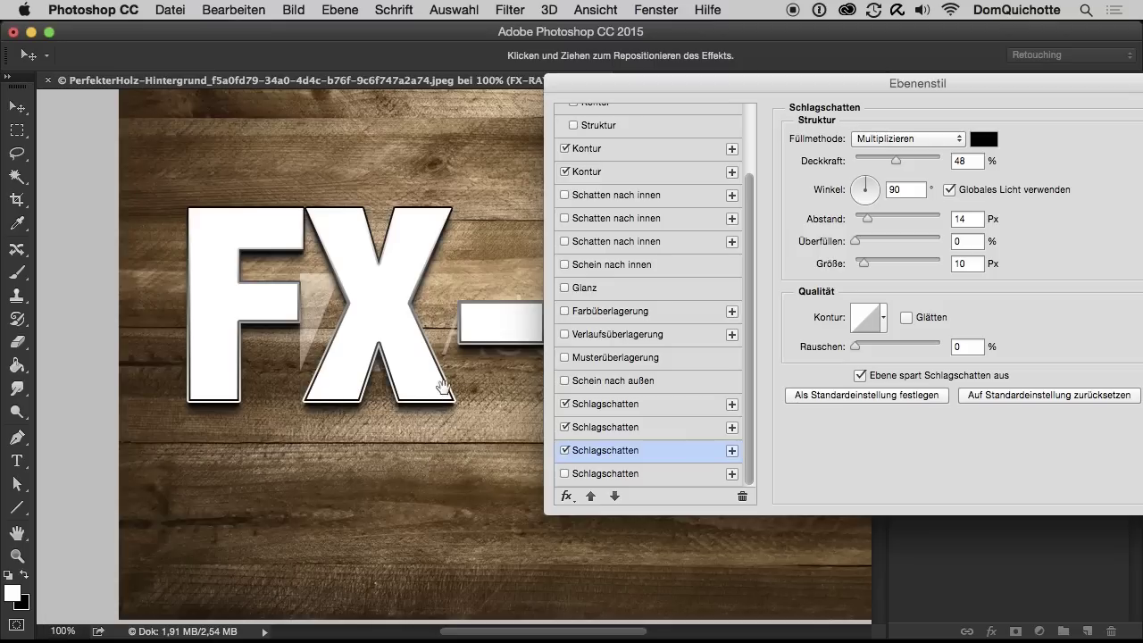
mouse_move(535, 366)
mouse_down()
mouse_move(395, 355)
mouse_move(485, 353)
mouse_up()
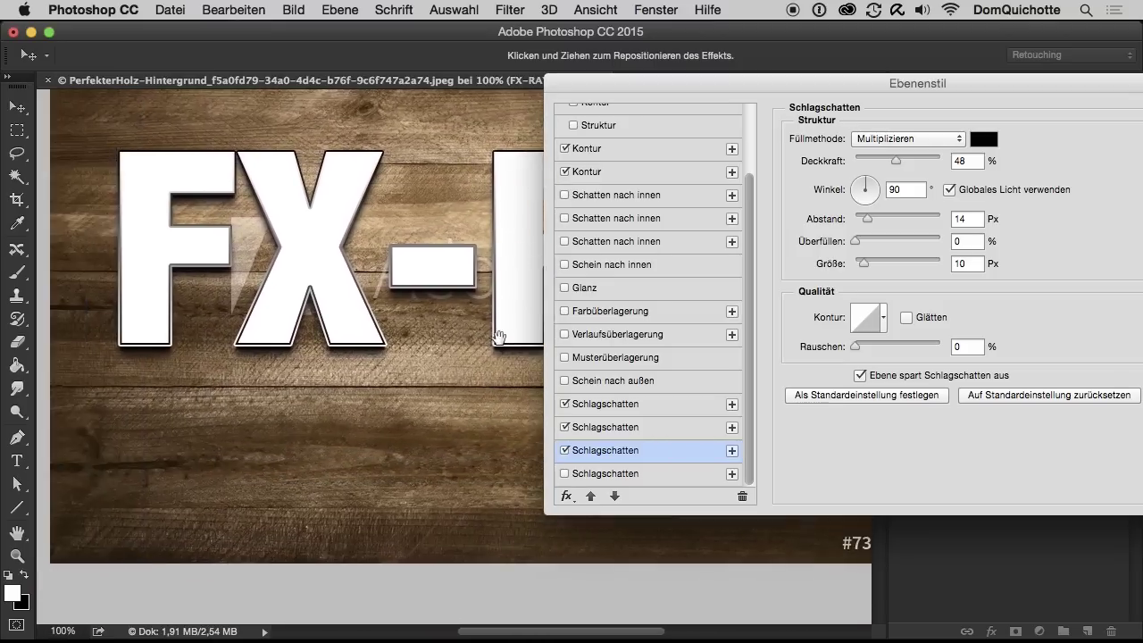
drag(274, 324, 413, 372)
drag(366, 439, 390, 416)
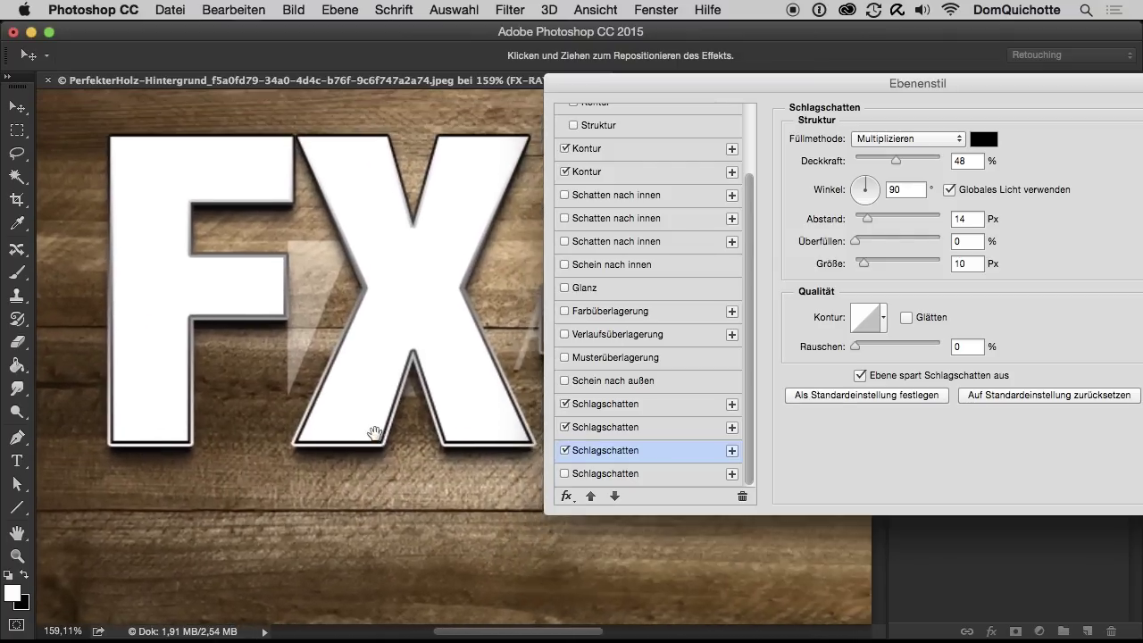
- Add a sand pattern overlay and a Multiply 19% reflected -90° gradient overlay, then apply the style
click(575, 359)
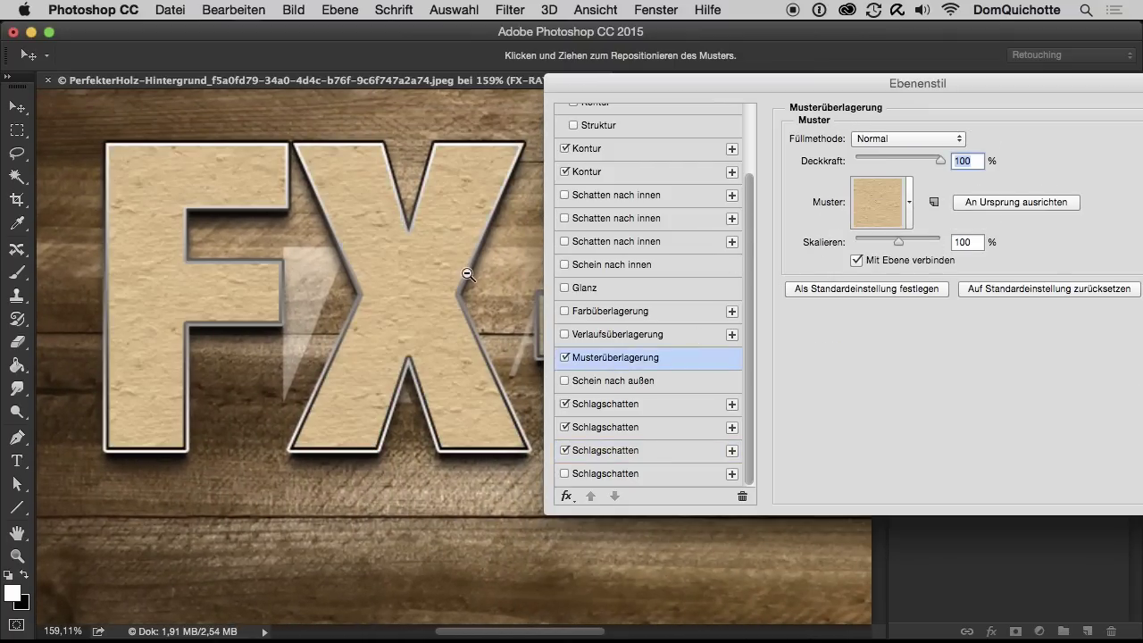
key(super+1)
click(596, 336)
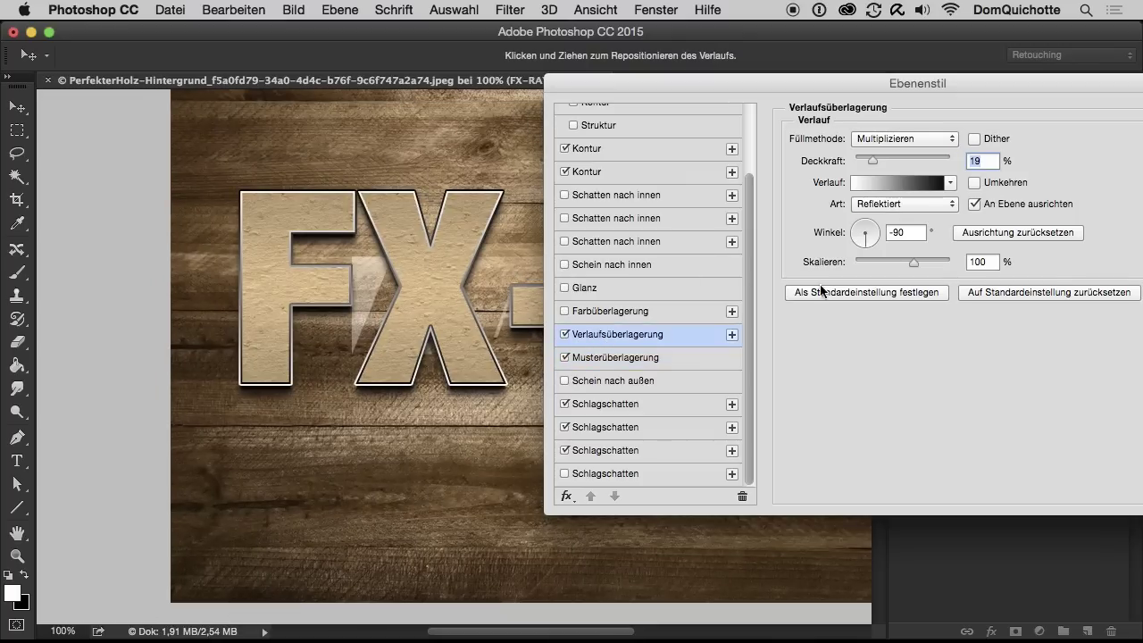
alt+click(410, 306)
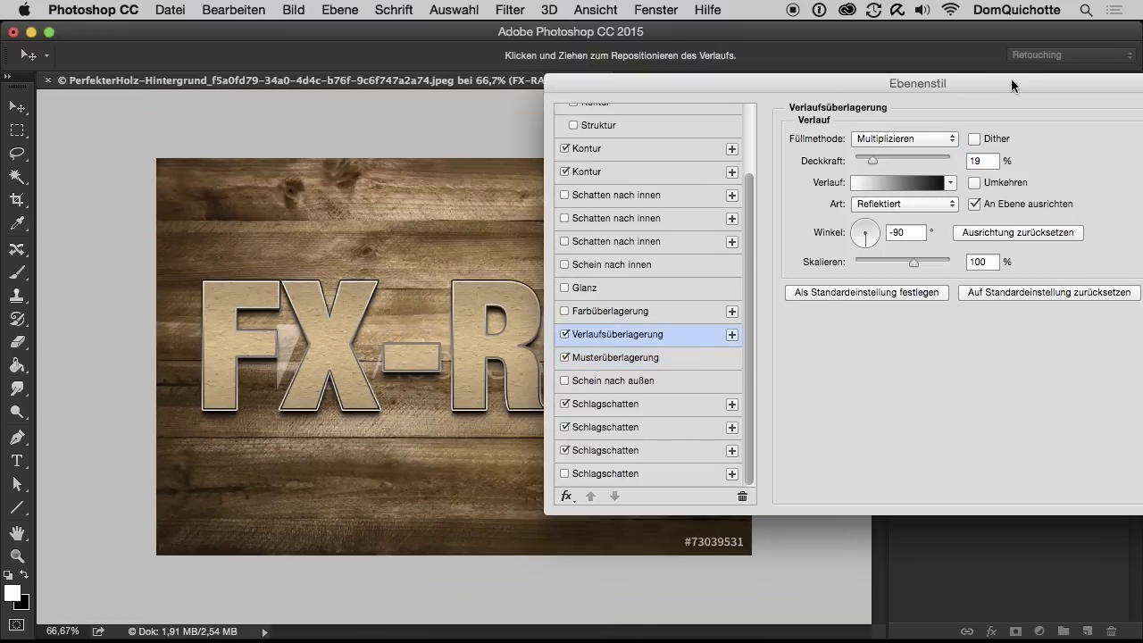
drag(1011, 80, 712, 116)
click(893, 154)
scroll(506, 379, up, 3)
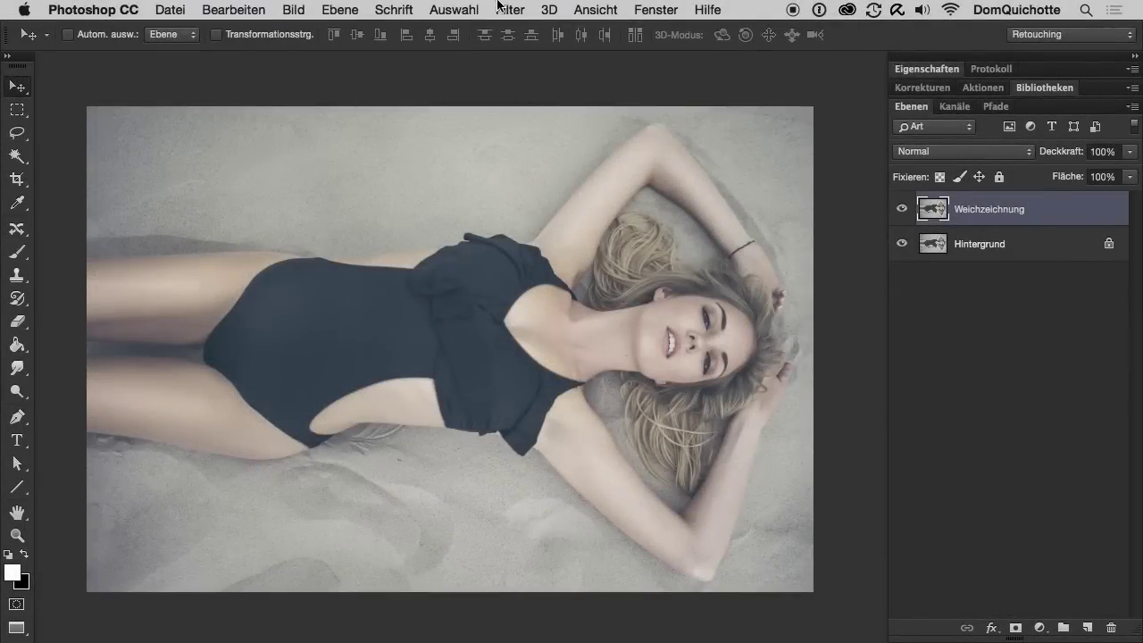
- Open the Filter menu on the beach portrait document
click(498, 4)
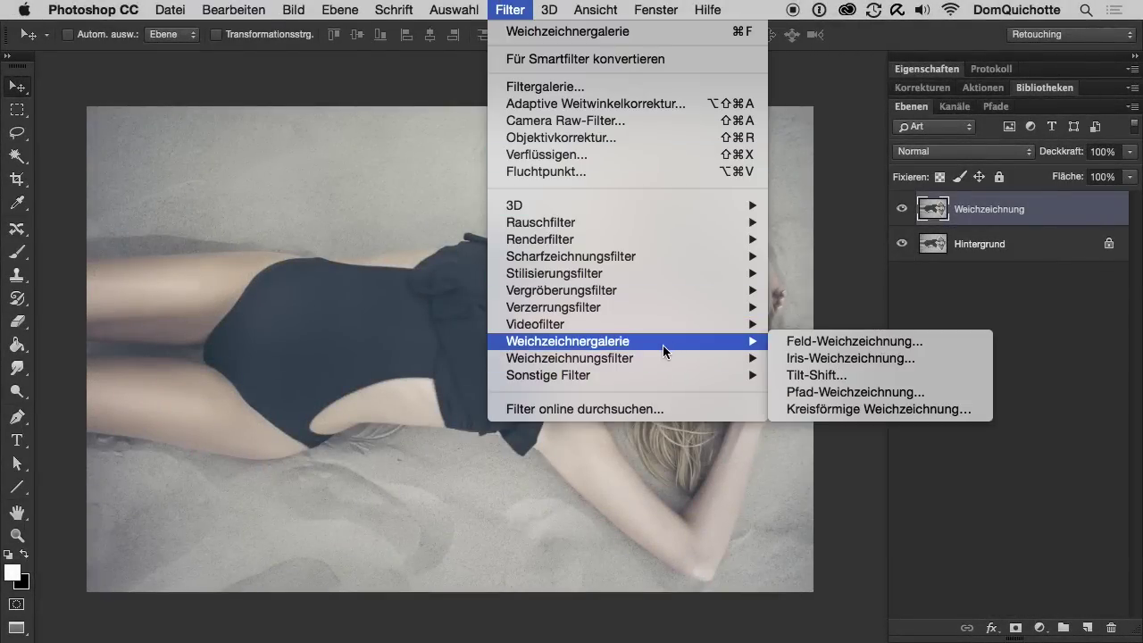
- Start a Tilt-Shift blur on the portrait and pan around to inspect it
click(825, 379)
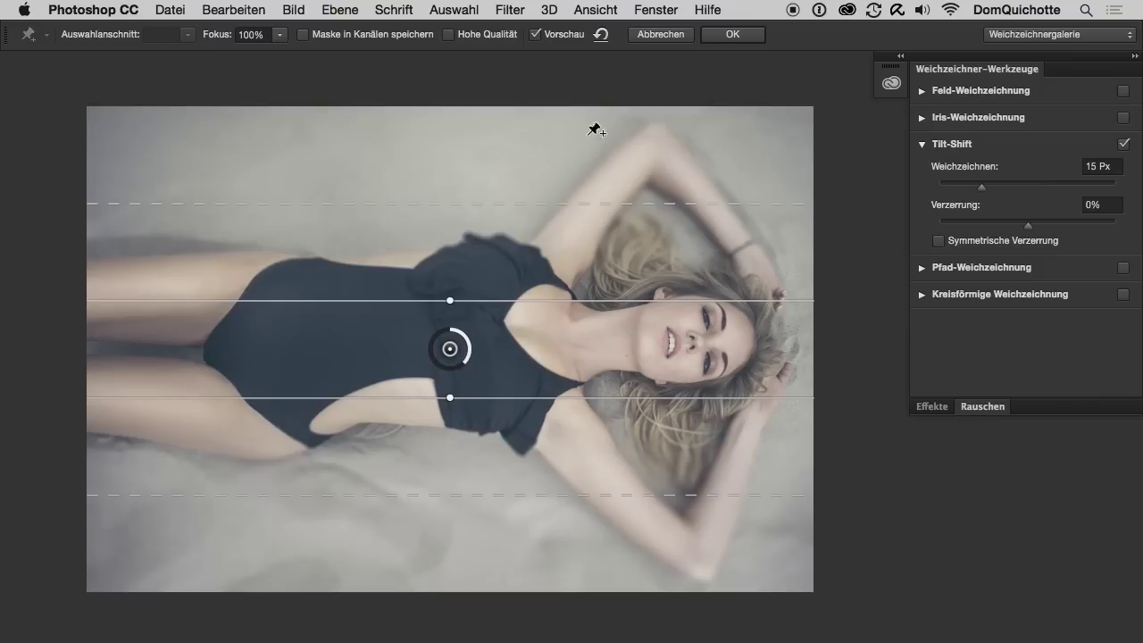
scroll(601, 191, up, 3)
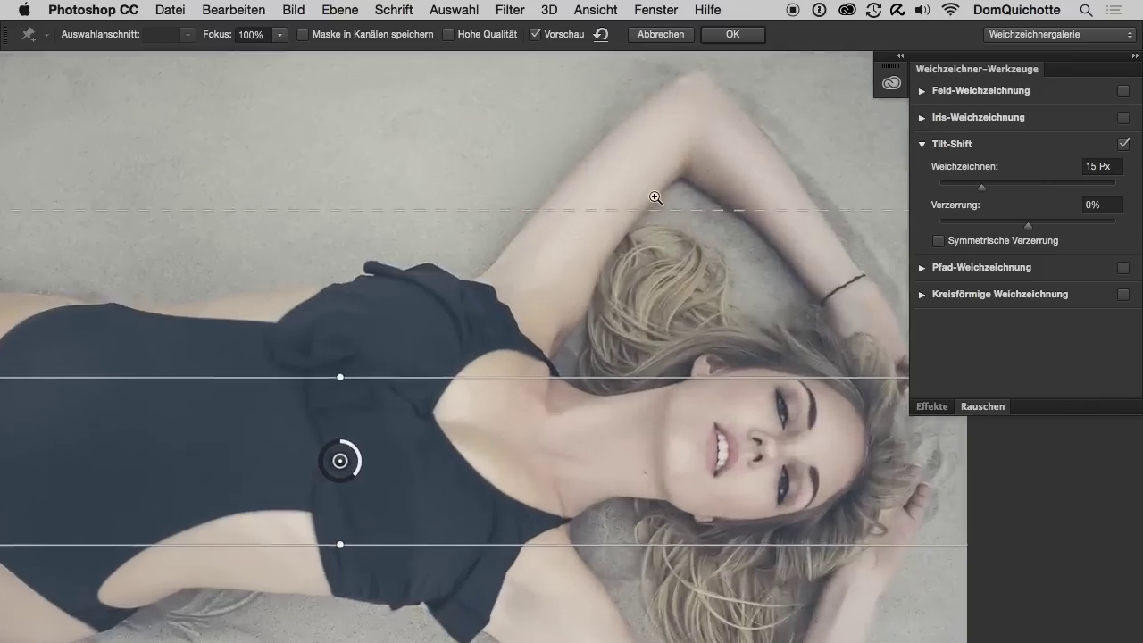
scroll(587, 224, down, 2)
scroll(671, 174, down, 2)
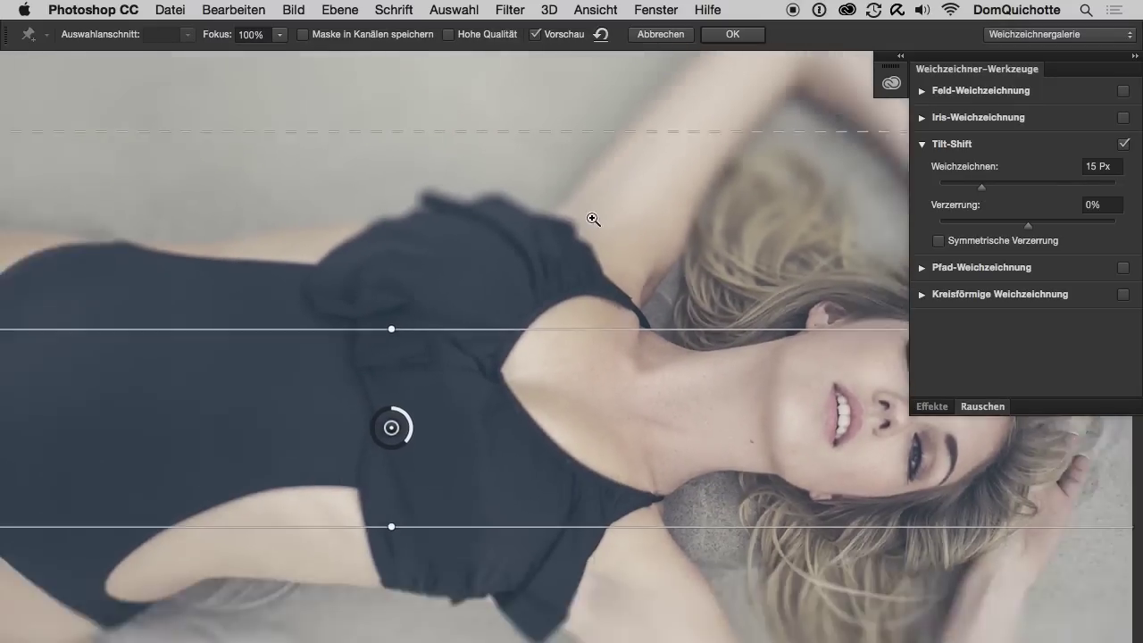
scroll(592, 223, down, 2)
scroll(566, 286, left, 2)
scroll(536, 286, left, 2)
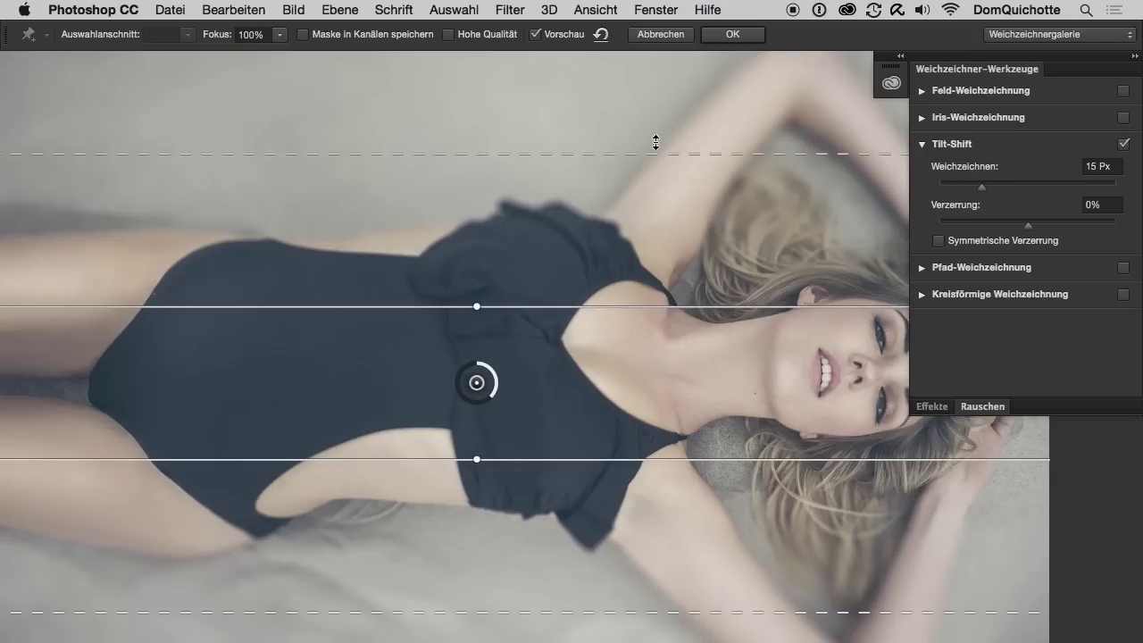
scroll(375, 250, up, 2)
mouse_move(402, 255)
mouse_down()
mouse_move(609, 173)
mouse_move(662, 177)
mouse_up()
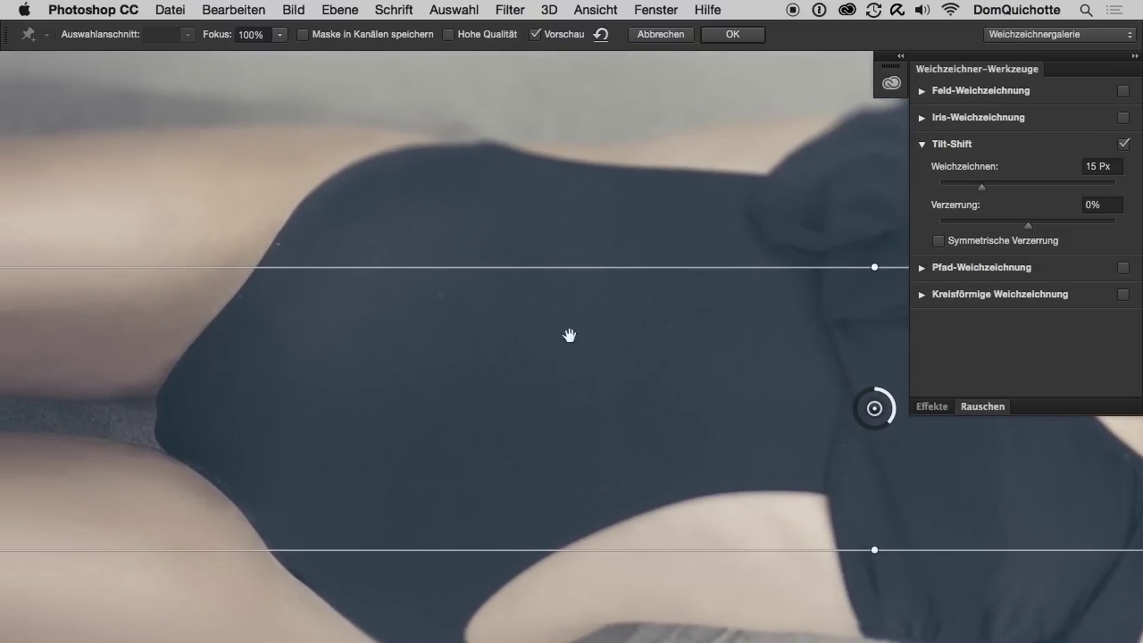
scroll(571, 331, left, 5)
scroll(189, 357, right, 5)
scroll(385, 306, up, 3)
scroll(505, 298, up, 2)
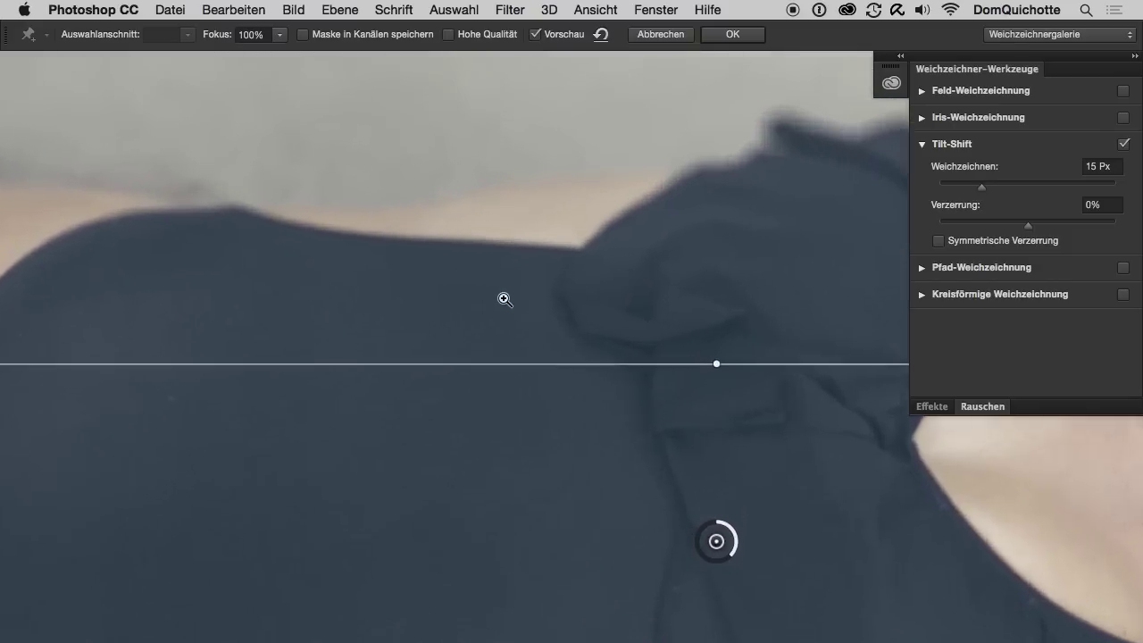
scroll(549, 269, up, 2)
scroll(549, 270, up, 3)
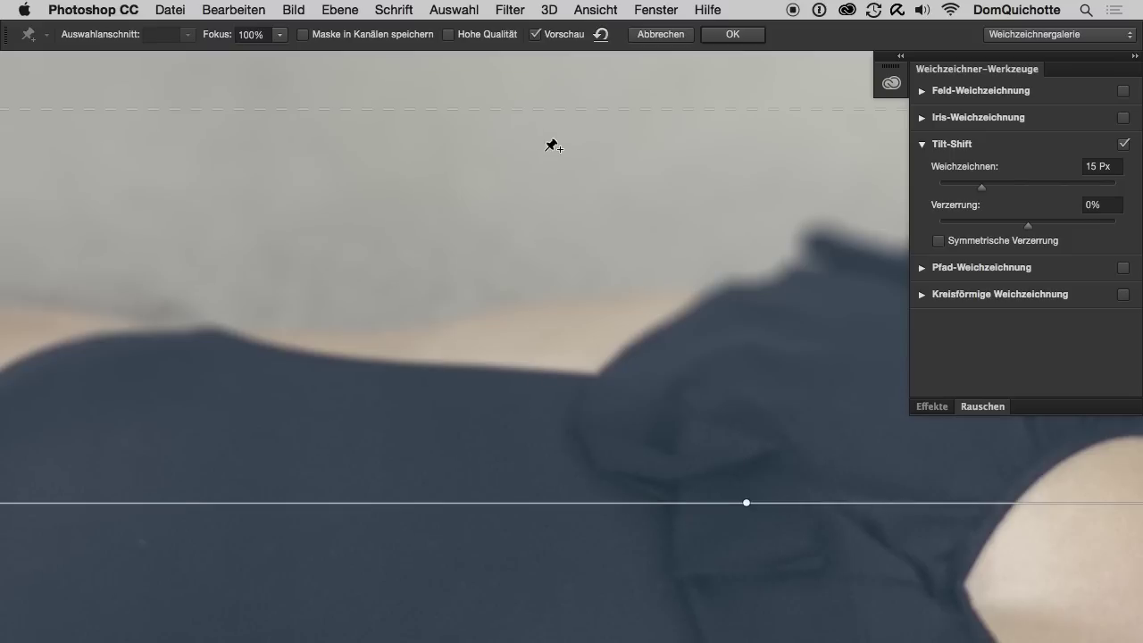
- Set the tilt-shift blur to 34 px, inspect it close up, and show the Rauschen settings
drag(989, 194, 1009, 195)
mouse_move(541, 421)
mouse_down()
mouse_move(580, 413)
mouse_move(607, 378)
mouse_up()
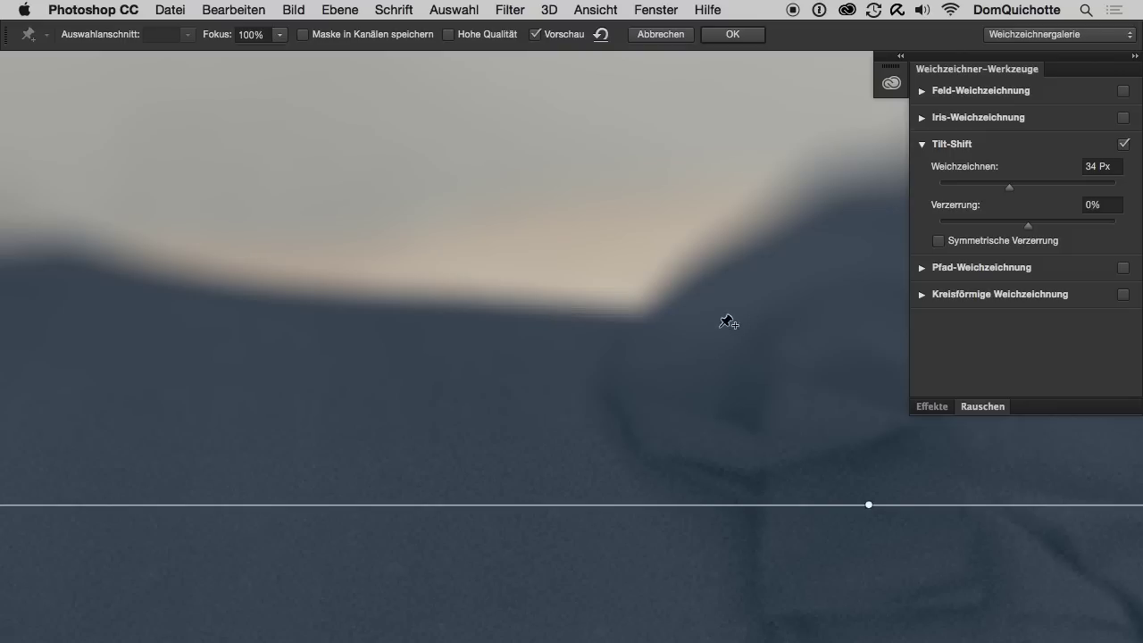
scroll(678, 312, down, 2)
scroll(616, 286, down, 3)
click(569, 277)
scroll(569, 277, down, 1)
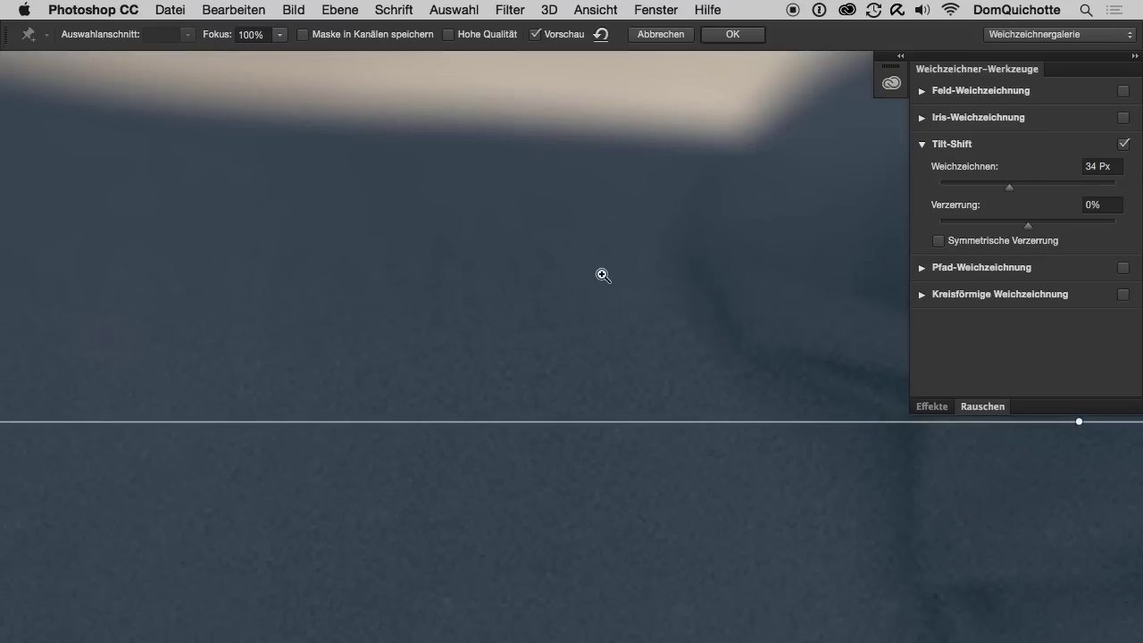
scroll(602, 274, down, 1)
scroll(587, 288, down, 1)
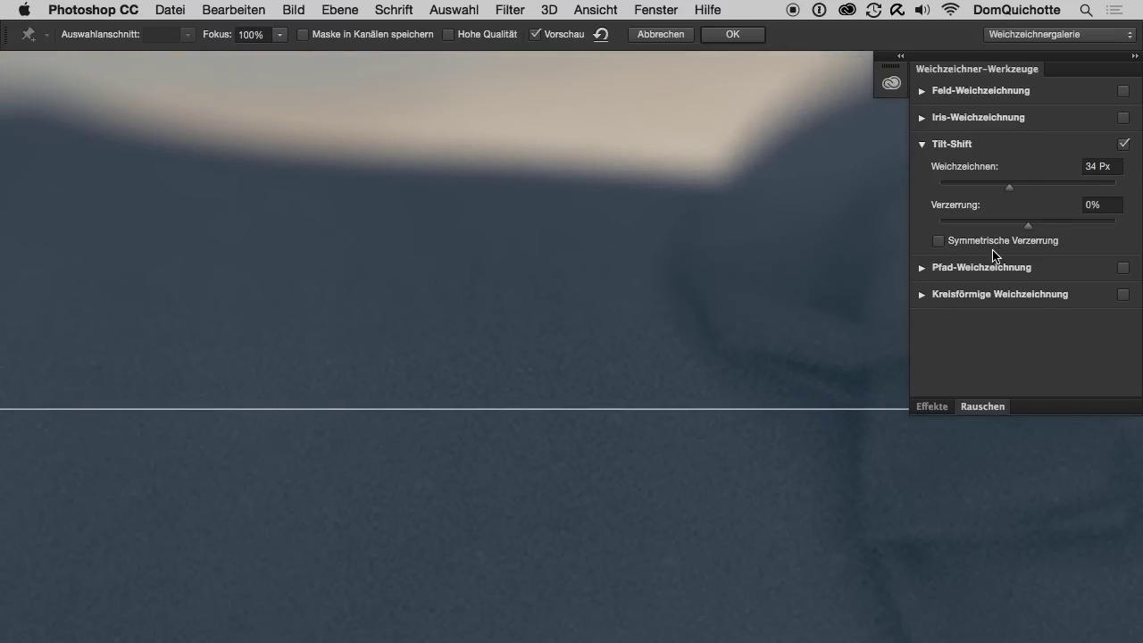
click(982, 407)
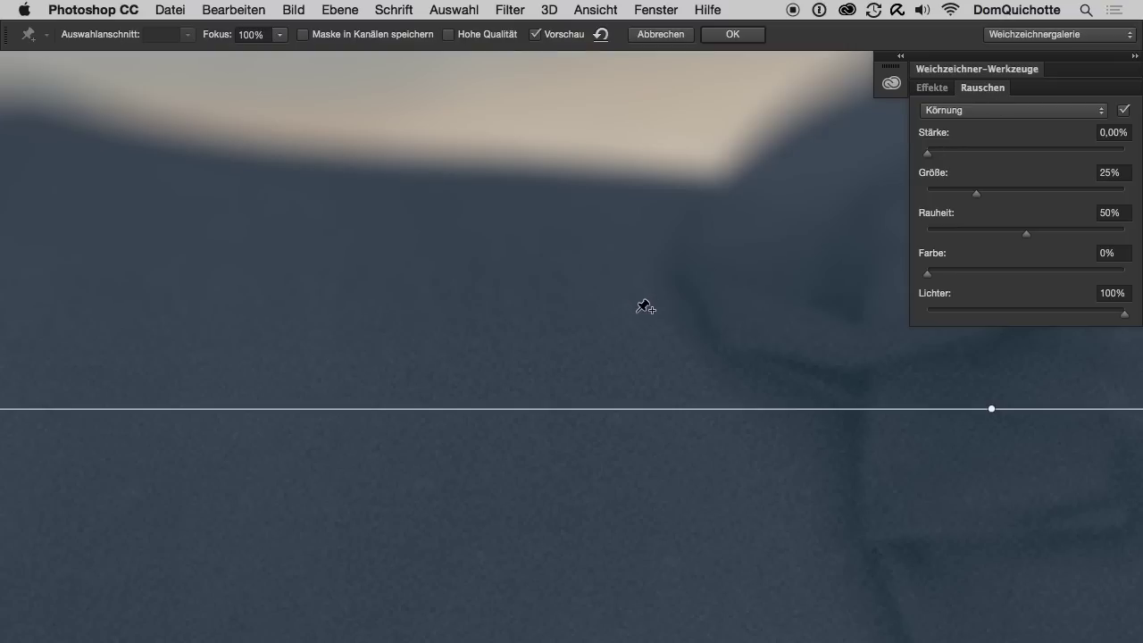
- Keep Körnung noise with grain strength 10,86%, size 19% and roughness 44%
click(995, 112)
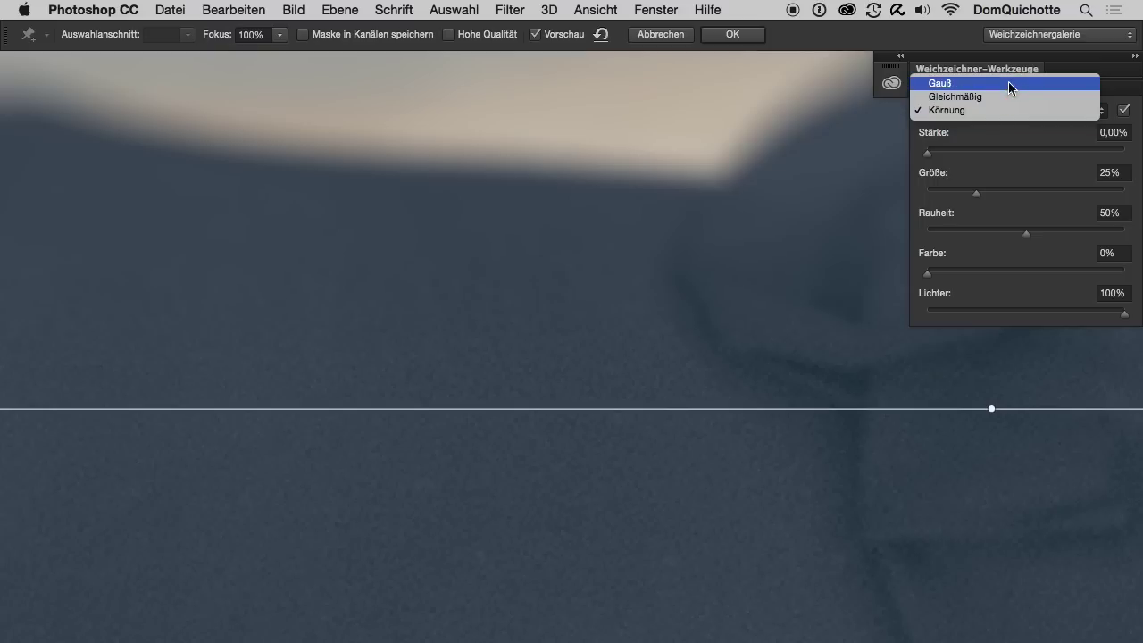
click(993, 113)
mouse_move(928, 154)
mouse_down()
mouse_move(1104, 170)
mouse_move(929, 159)
mouse_move(1088, 172)
mouse_move(938, 153)
mouse_move(948, 152)
mouse_up()
mouse_move(978, 194)
mouse_down()
mouse_move(1077, 196)
mouse_move(908, 200)
mouse_up()
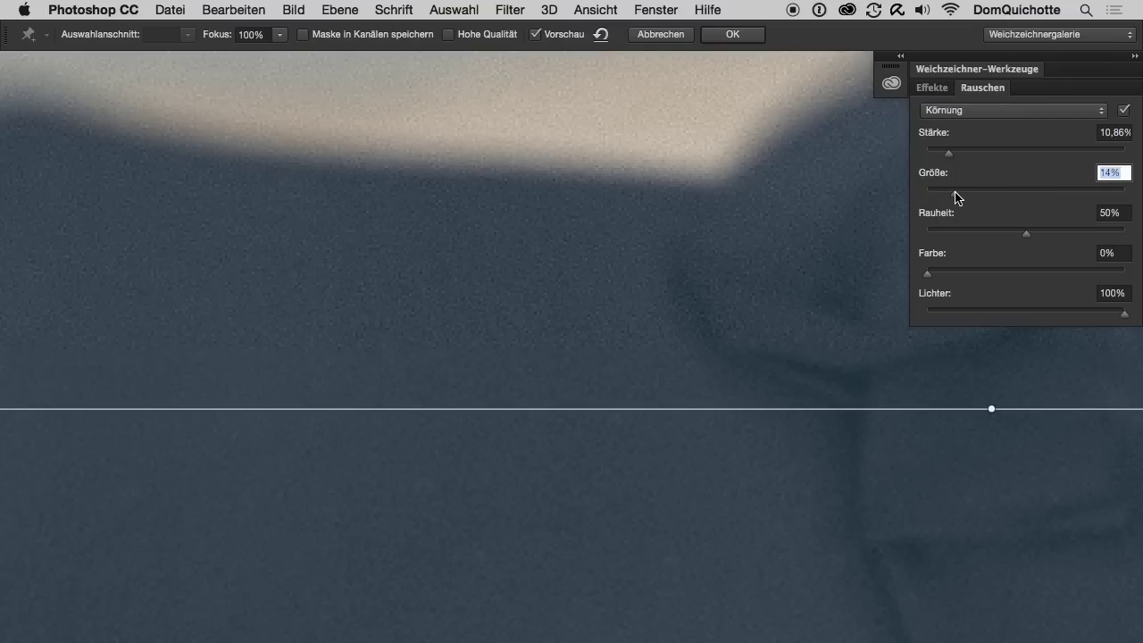
drag(967, 196, 977, 197)
mouse_move(1027, 233)
mouse_down()
mouse_move(984, 233)
mouse_move(1018, 233)
mouse_up()
click(1025, 237)
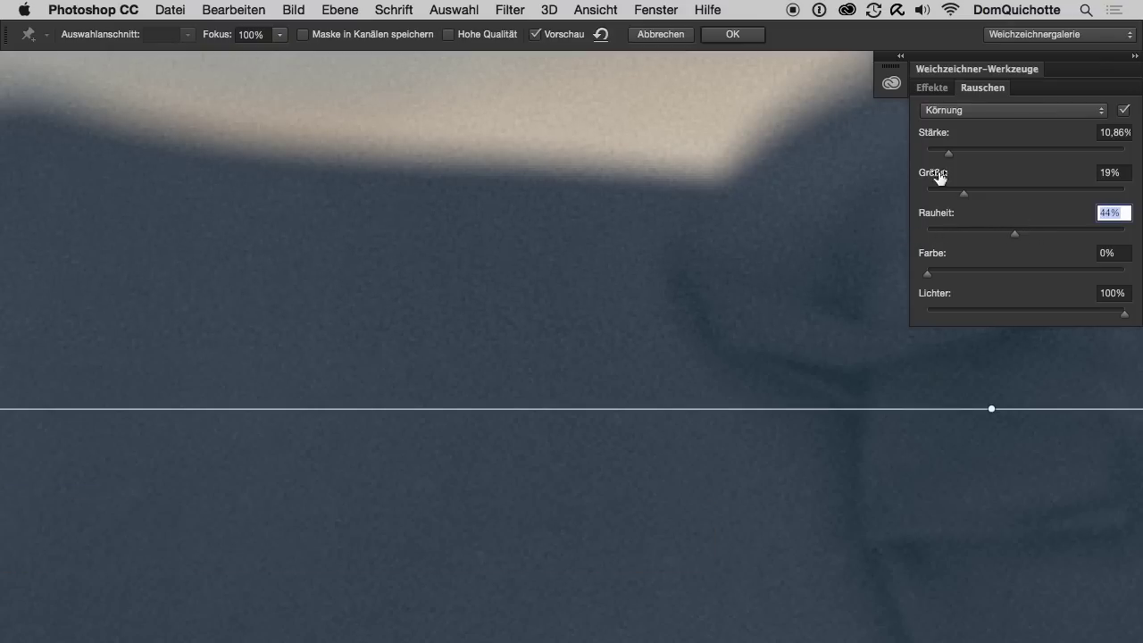
scroll(454, 284, down, 5)
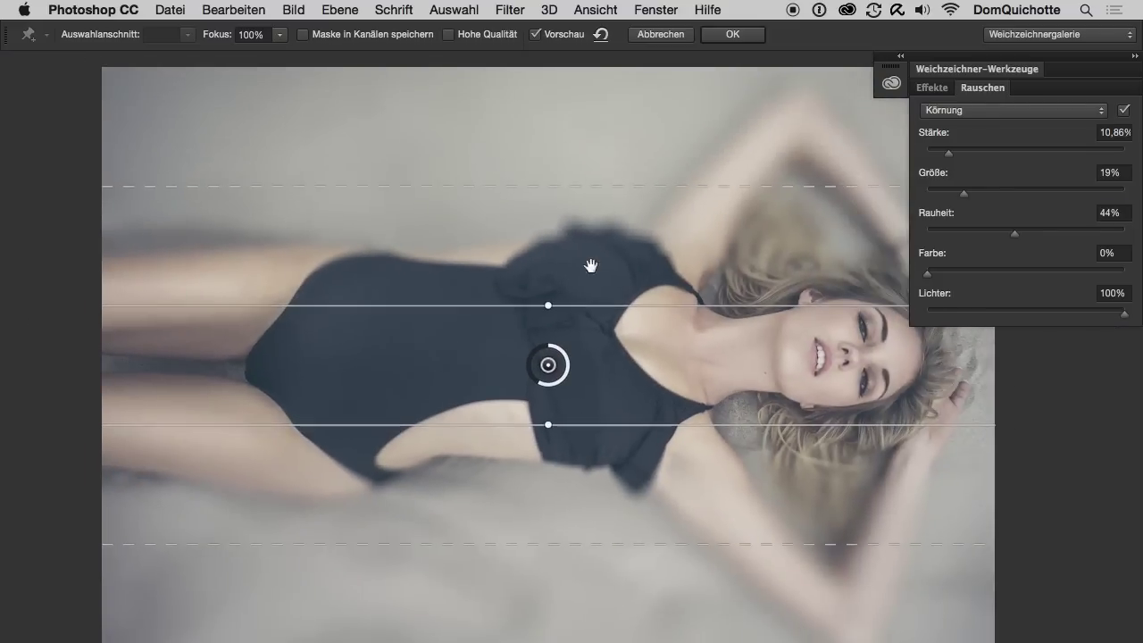
- Apply the grainy Blur Gallery effect, inspect the grain up close, then fit the photo on screen
click(729, 35)
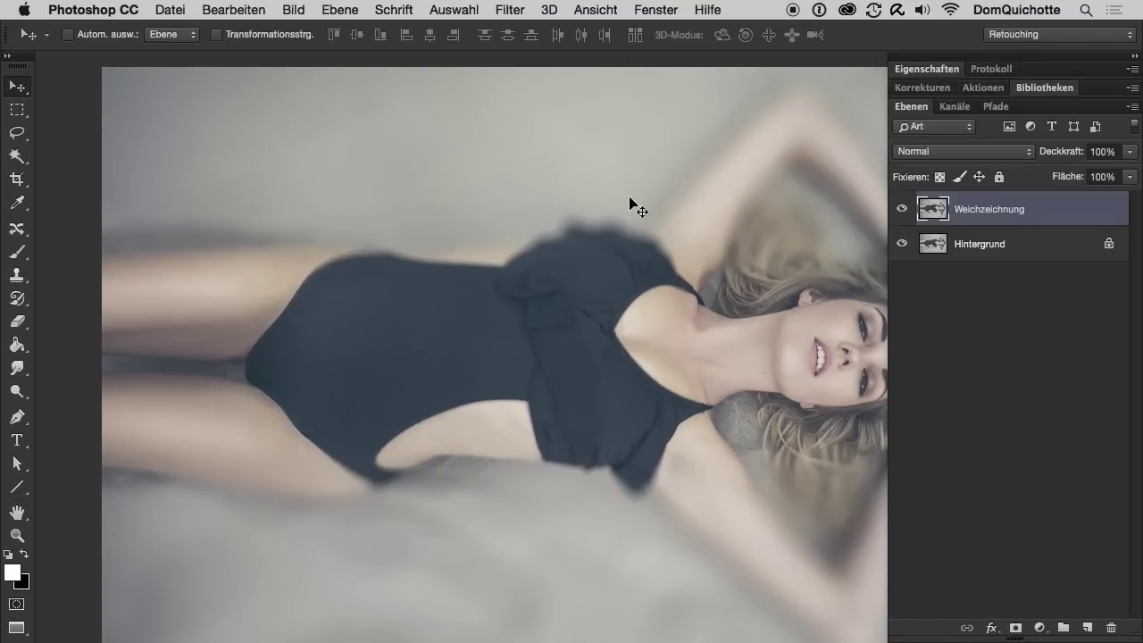
scroll(582, 246, up, 2)
scroll(691, 209, up, 2)
scroll(581, 339, up, 2)
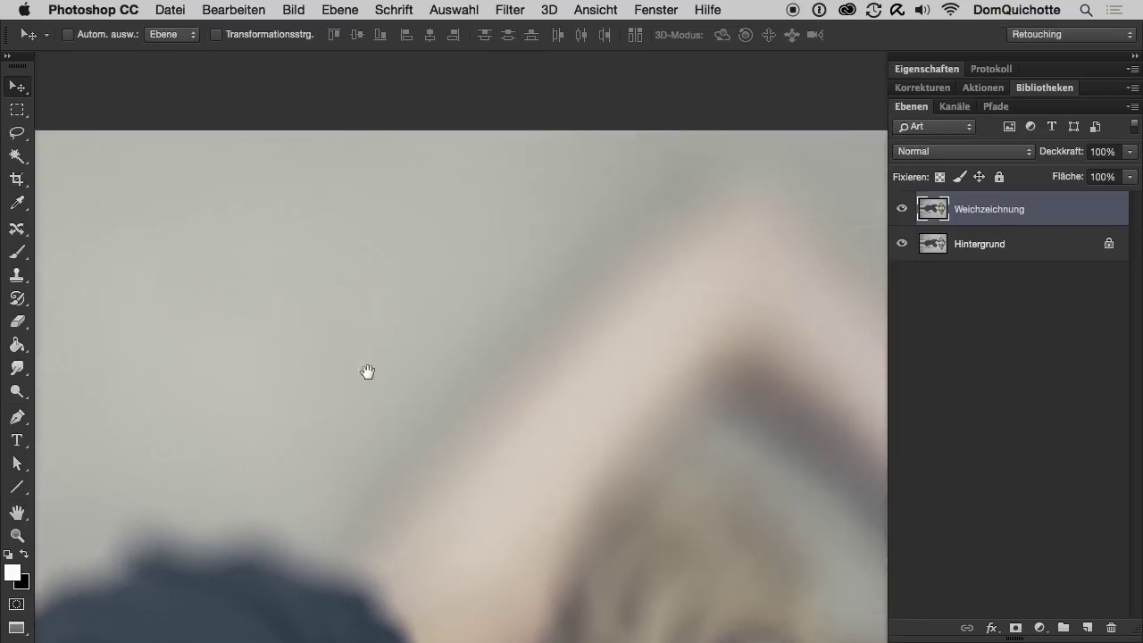
scroll(367, 375, up, 2)
scroll(777, 268, up, 2)
scroll(416, 255, up, 2)
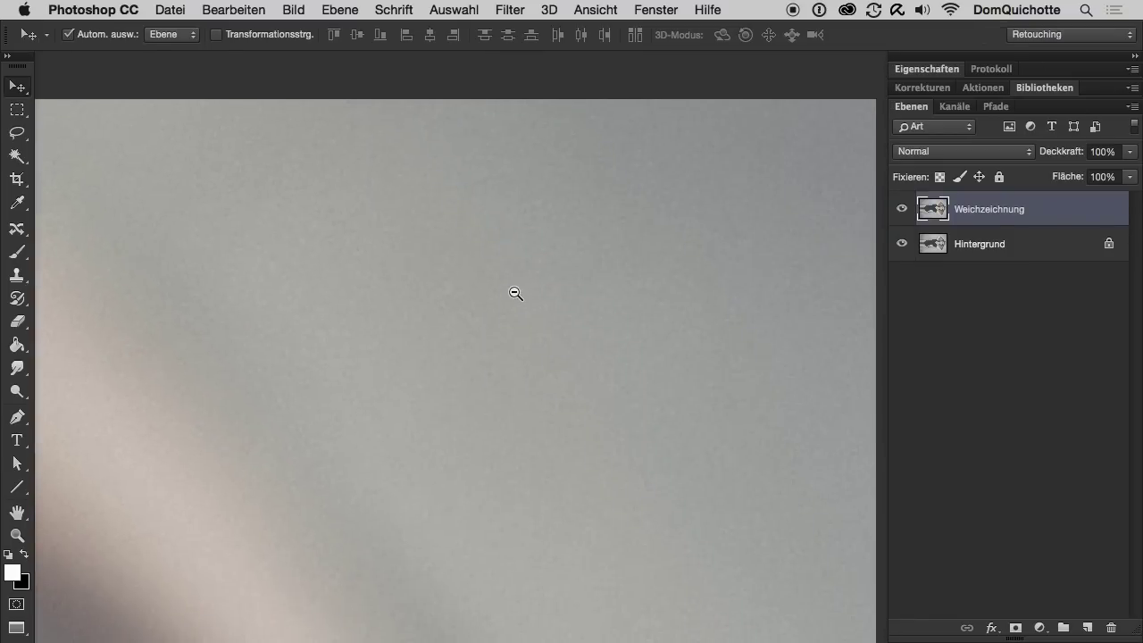
scroll(566, 279, down, 1)
scroll(571, 261, down, 2)
scroll(580, 234, down, 1)
scroll(587, 221, down, 2)
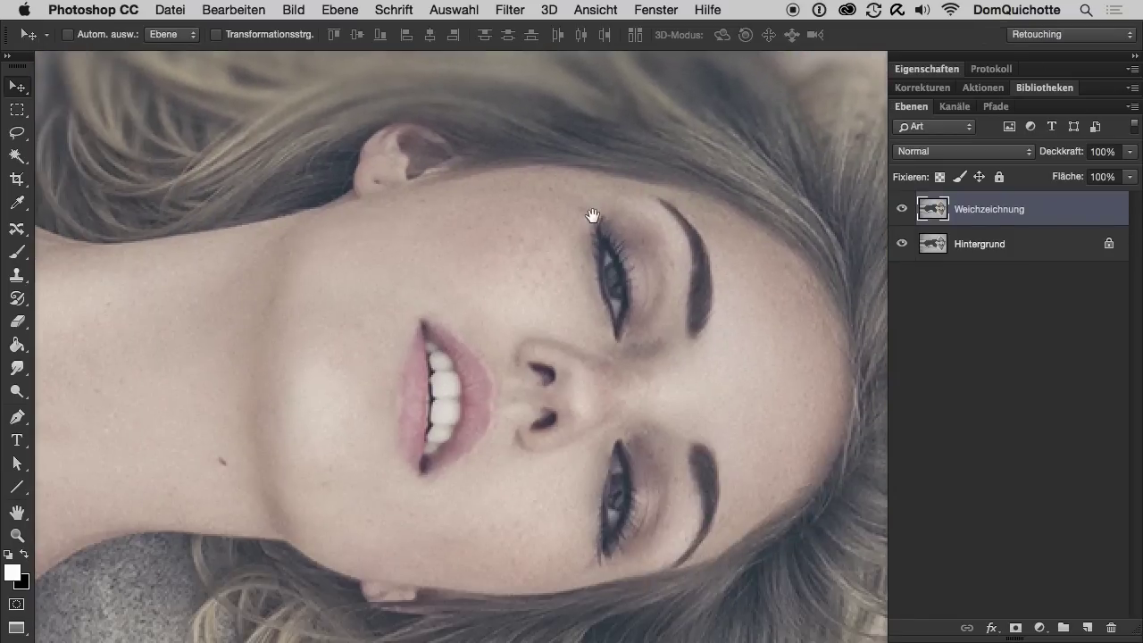
key(ctrl+0)
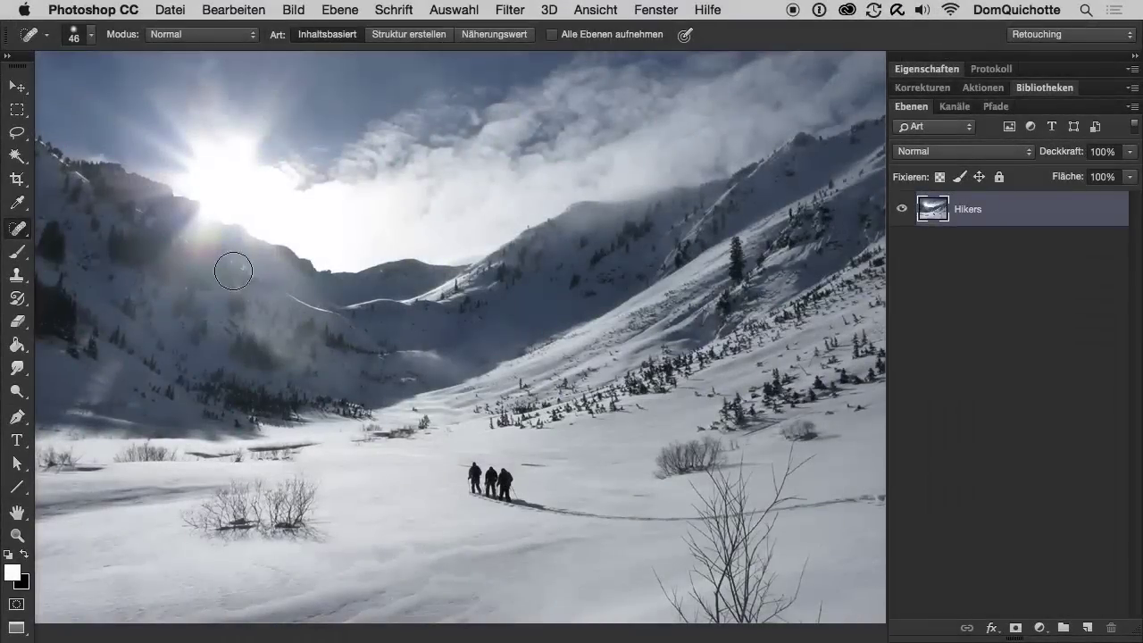
- Switch to the Content-Aware Move tool and lasso the three hikers
right_click(23, 234)
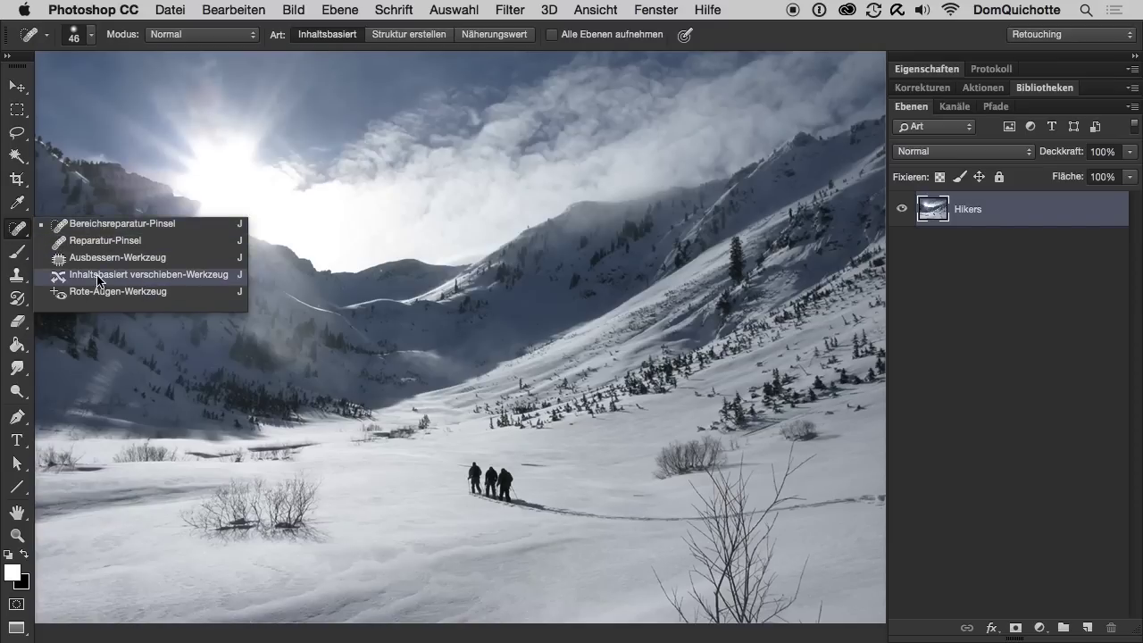
click(173, 278)
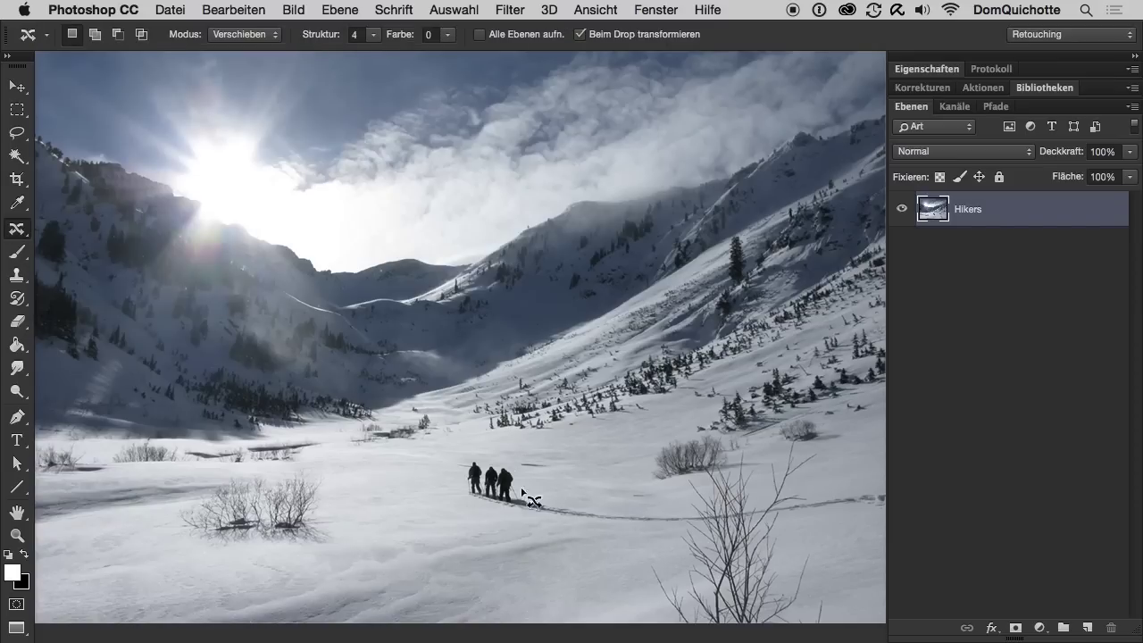
drag(507, 486, 602, 230)
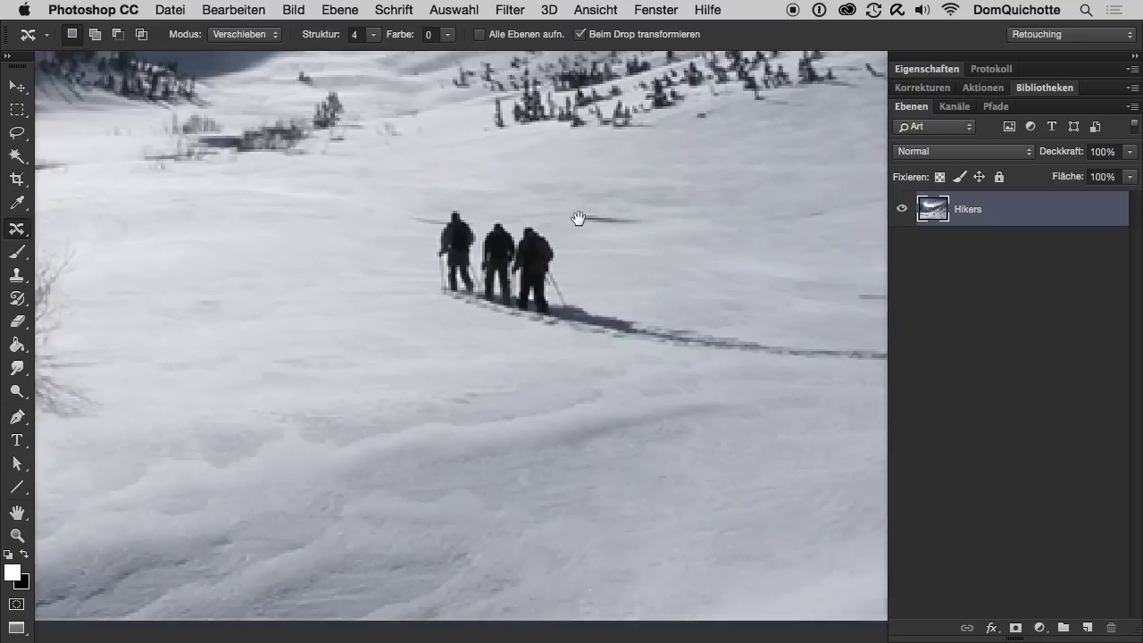
click(602, 230)
mouse_move(479, 199)
mouse_down()
mouse_move(351, 234)
mouse_move(349, 339)
mouse_move(515, 390)
mouse_move(586, 319)
mouse_move(504, 193)
mouse_up()
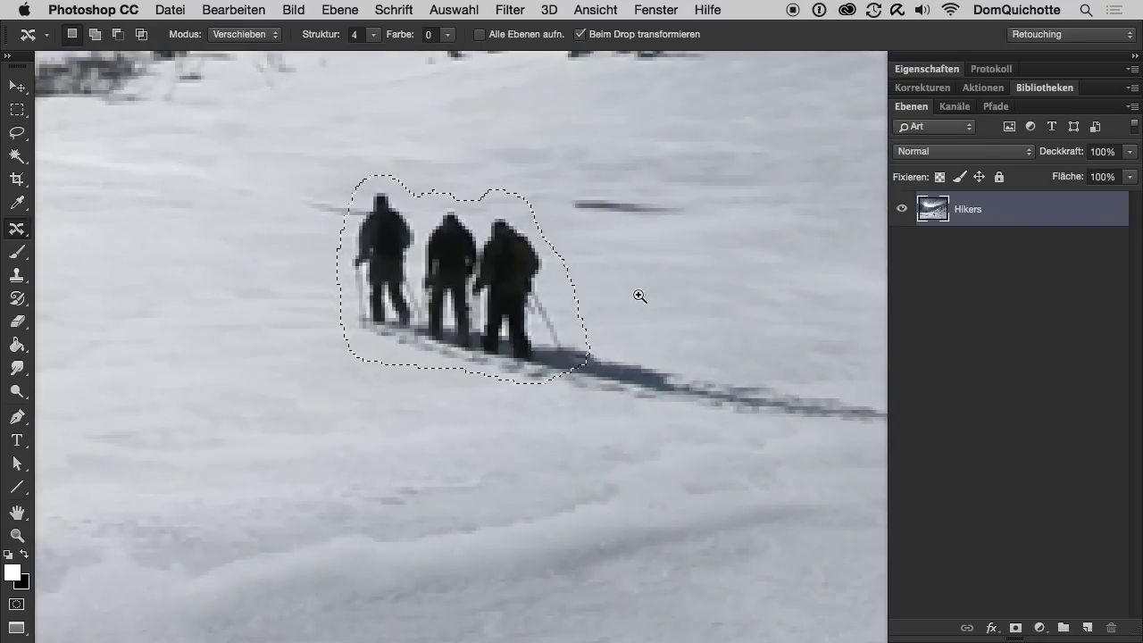
scroll(638, 296, down, 2)
scroll(639, 287, down, 2)
scroll(462, 268, down, 2)
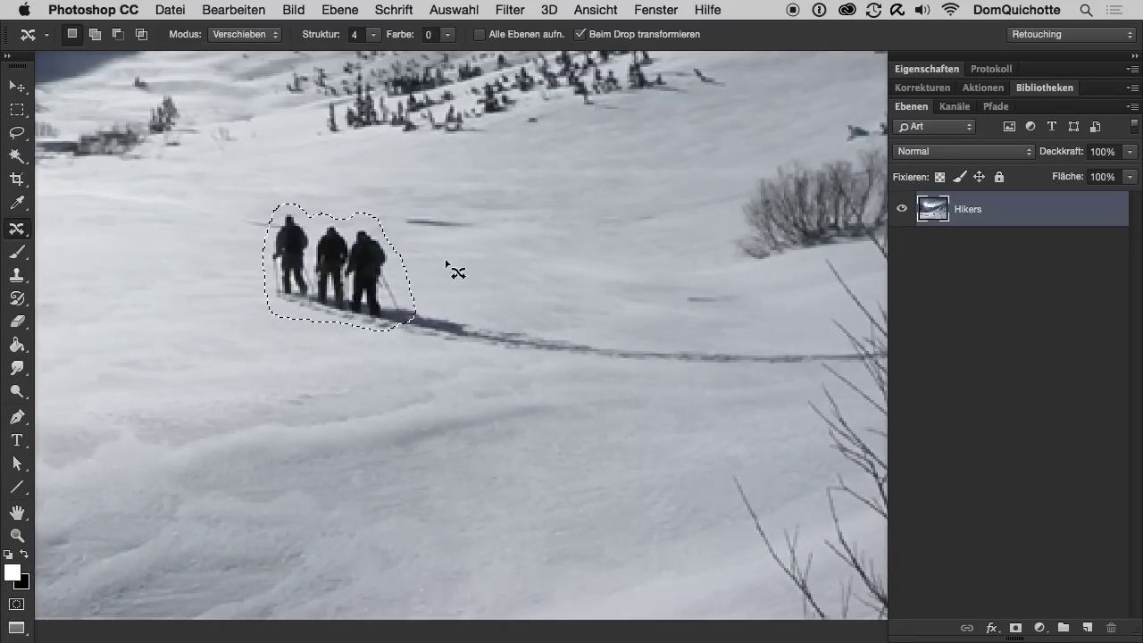
- Drag the hikers right along their track, rotating them slightly and scaling them down
drag(366, 278, 518, 306)
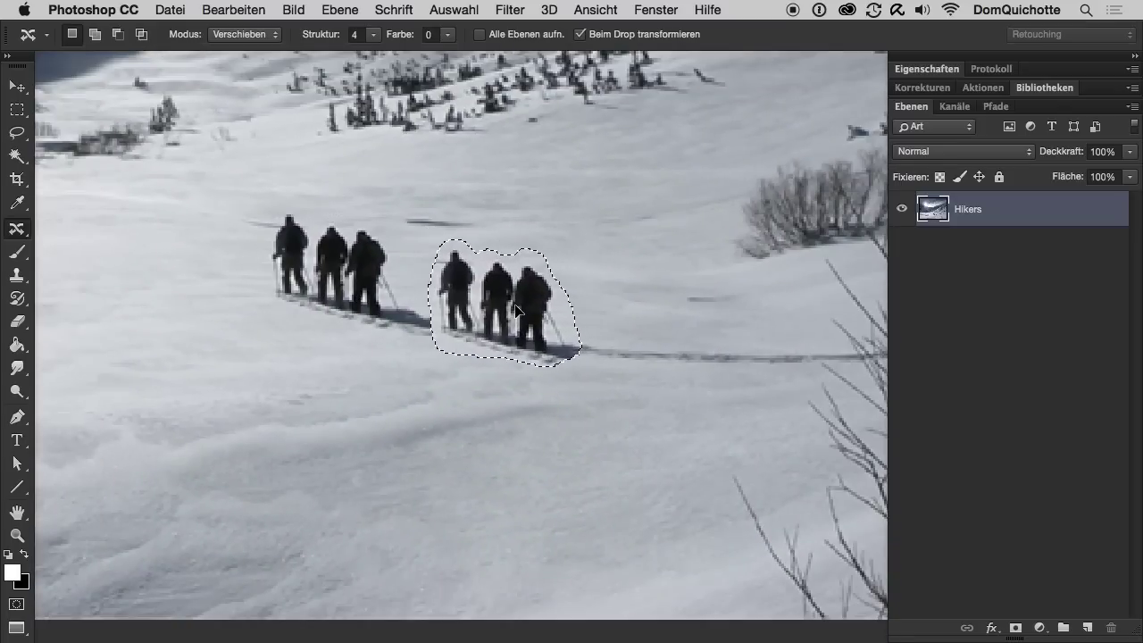
drag(518, 307, 514, 305)
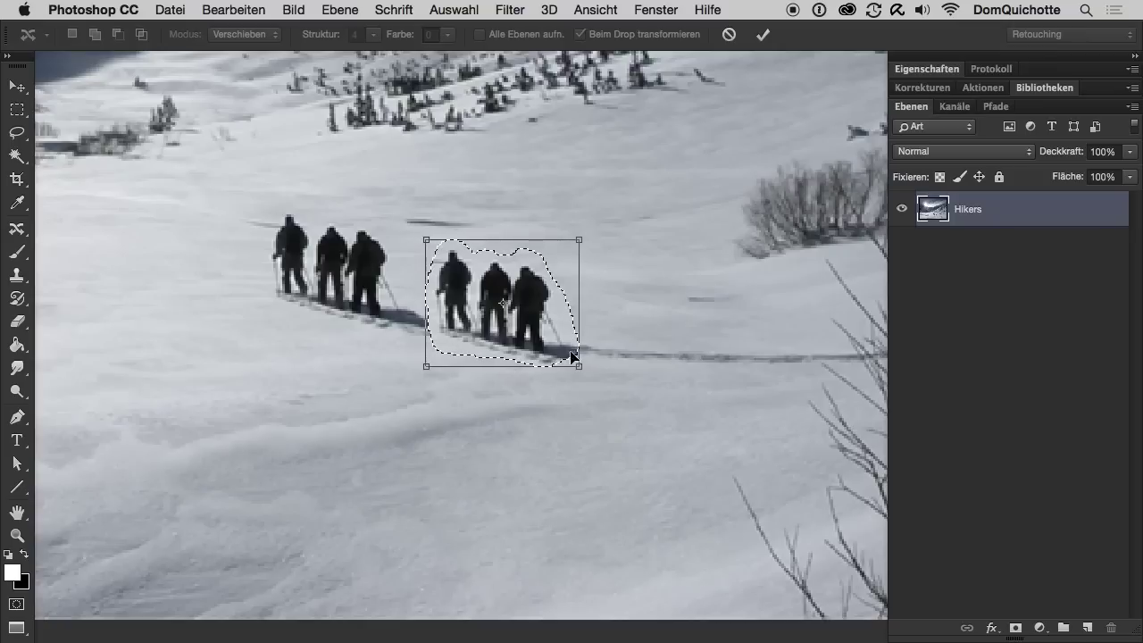
drag(608, 308, 602, 301)
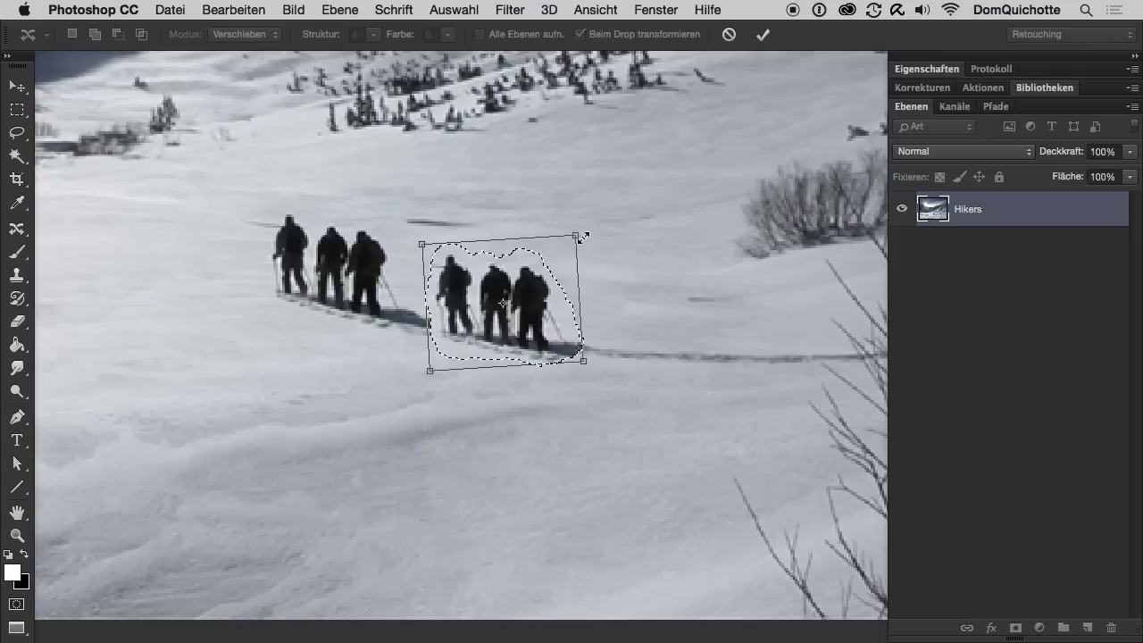
drag(572, 239, 561, 249)
mouse_move(535, 330)
mouse_down()
mouse_move(547, 332)
mouse_move(501, 328)
mouse_up()
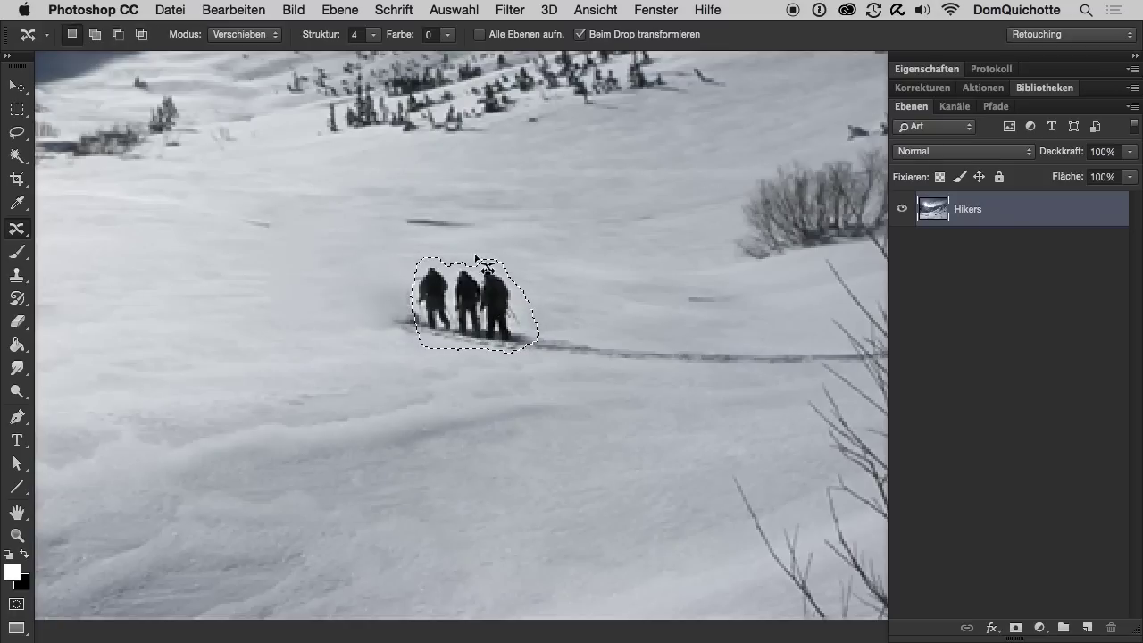
- Deselect to commit the move and review the whole mountain scene
key(ctrl+d)
alt+click(498, 324)
click(518, 348)
click(532, 340)
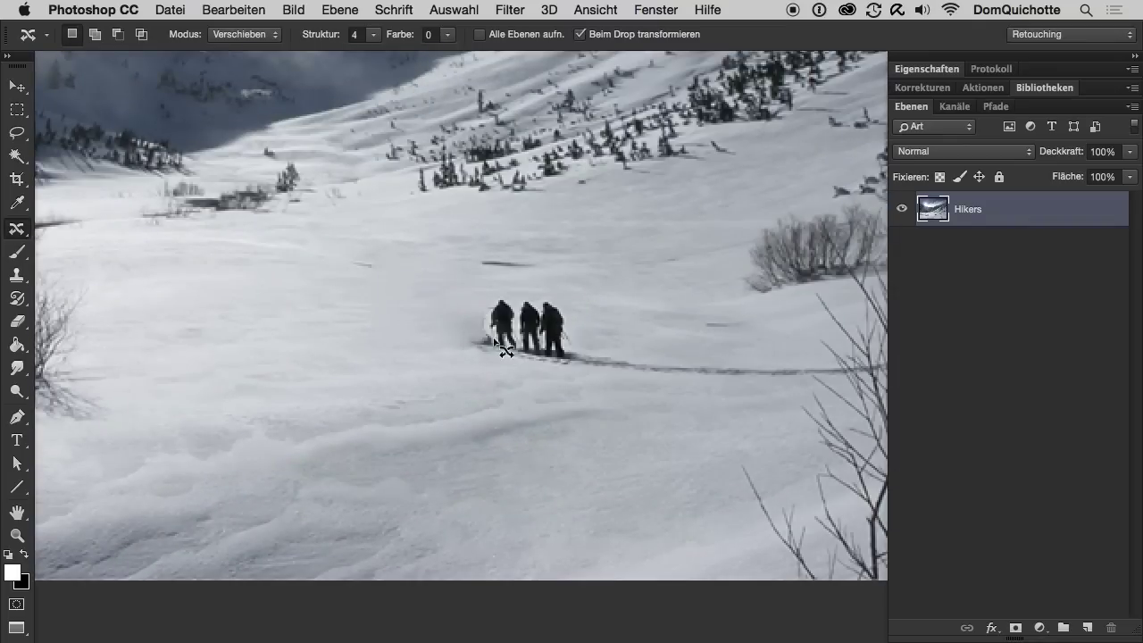
key(ctrl+minus)
scroll(541, 288, up, 2)
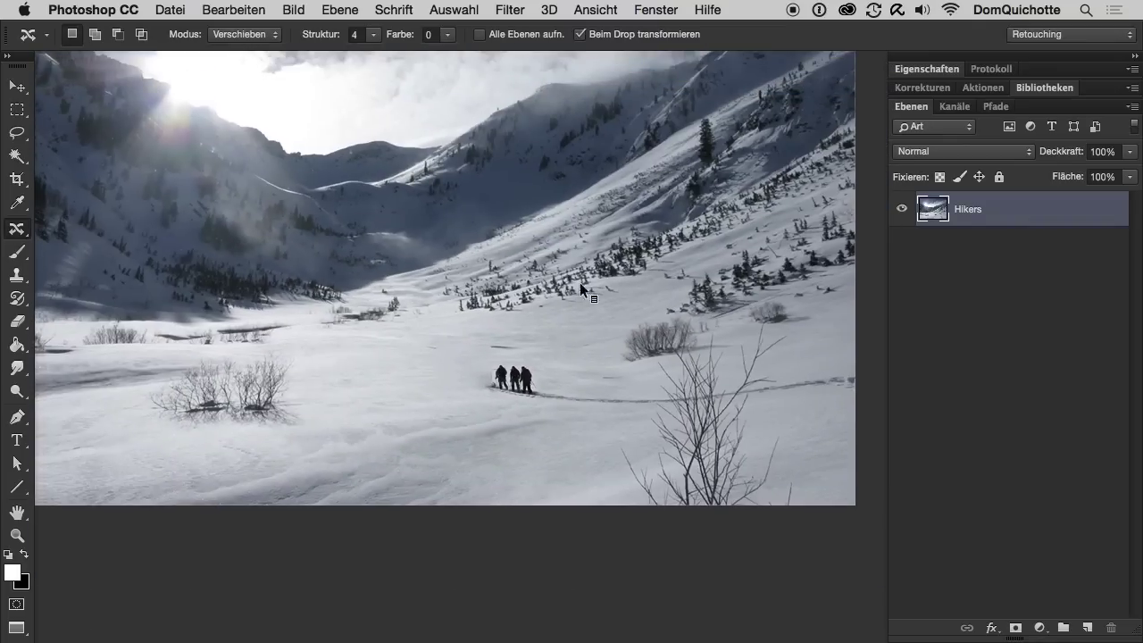
- Duplicate the motocross photo onto a new layer and lasso the rider and motorbike
mouse_move(497, 340)
mouse_down()
mouse_move(603, 294)
mouse_move(532, 333)
mouse_up()
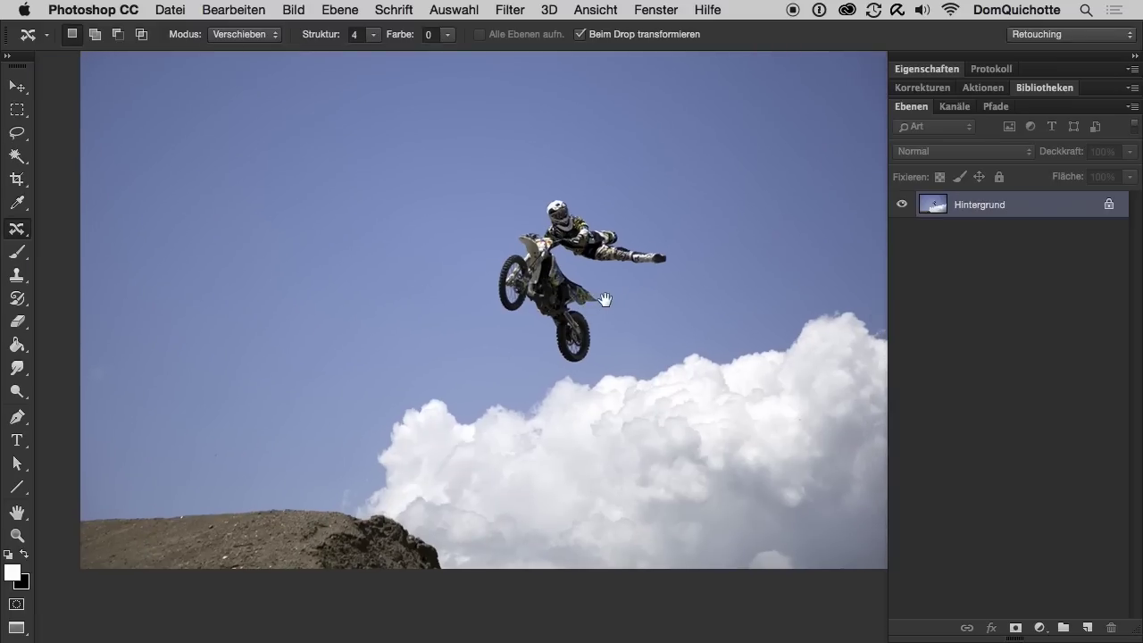
drag(543, 249, 462, 254)
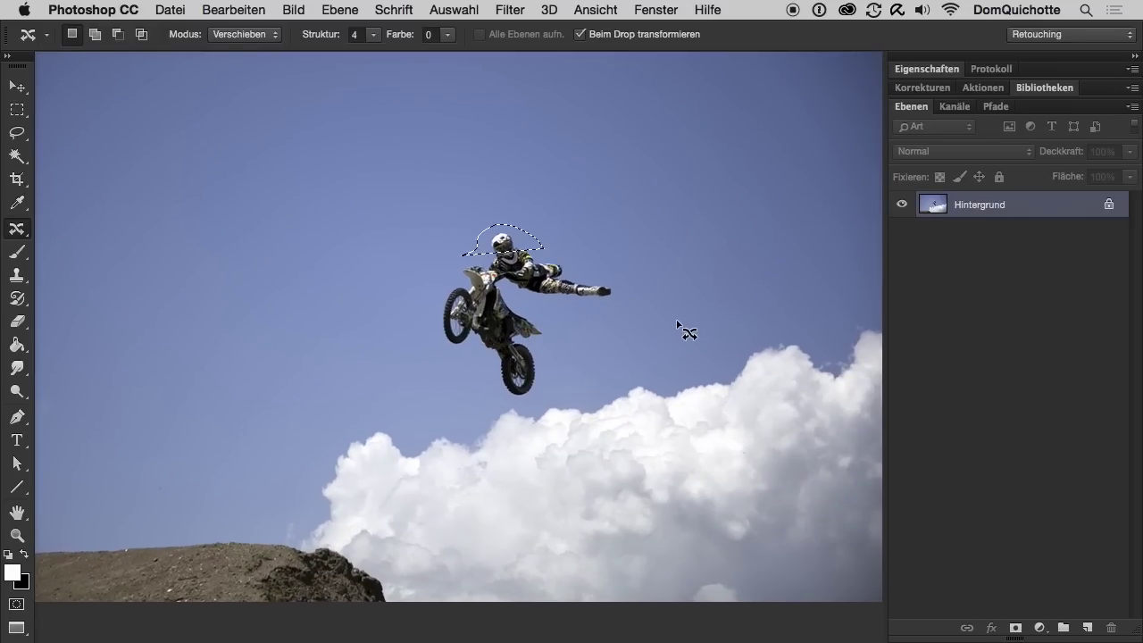
key(ctrl+d)
key(ctrl+j)
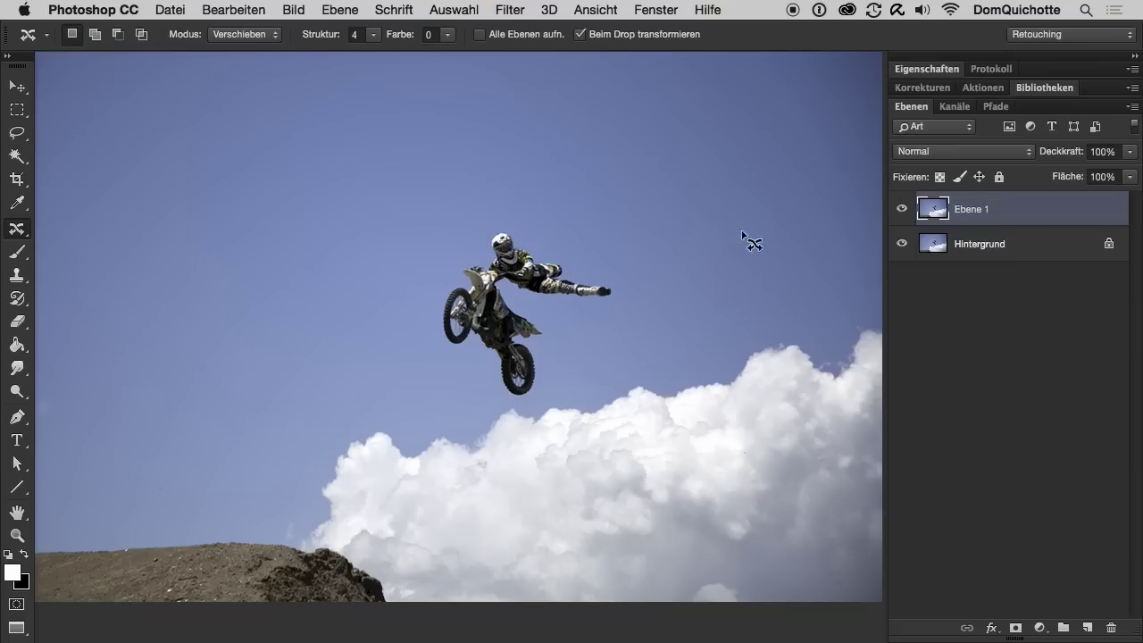
mouse_move(543, 248)
mouse_down()
mouse_move(445, 284)
mouse_move(461, 370)
mouse_move(502, 401)
mouse_move(550, 377)
mouse_move(556, 300)
mouse_move(635, 296)
mouse_move(591, 273)
mouse_move(597, 252)
mouse_up()
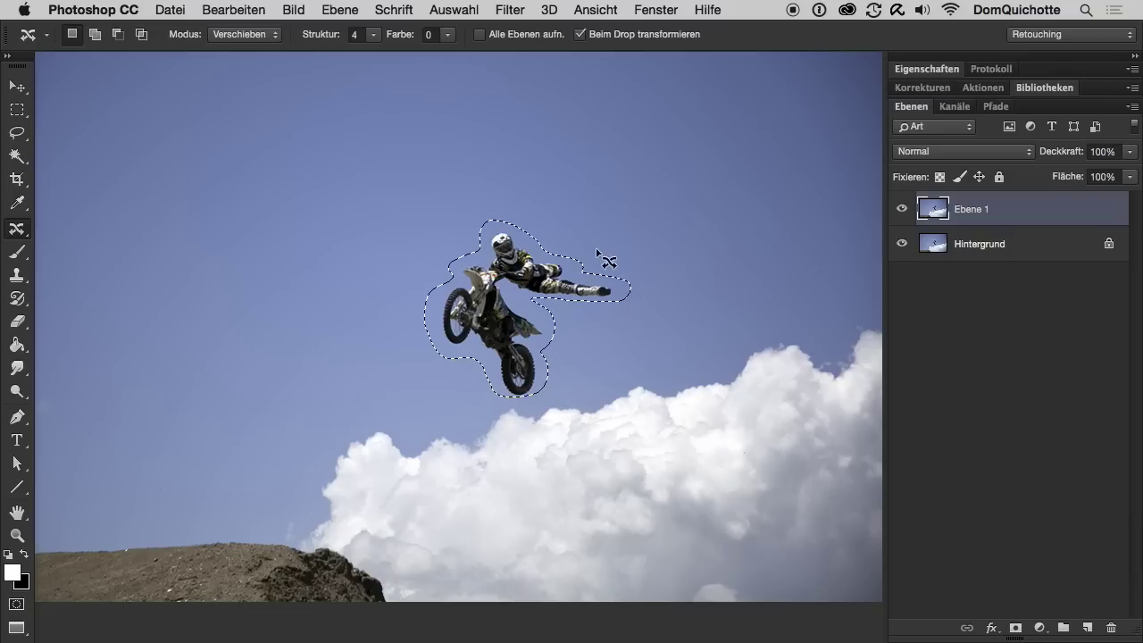
key(super+minus)
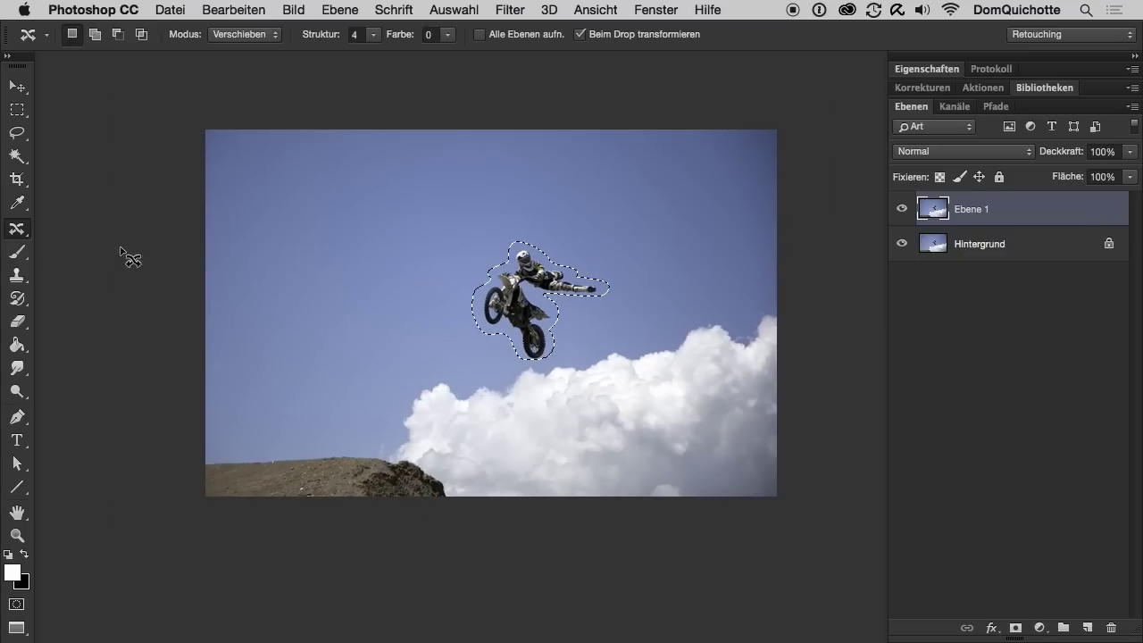
- Move a rider copy left, flip it horizontally, tilt it, and commit the transform
mouse_move(549, 348)
mouse_down()
mouse_move(415, 345)
mouse_move(364, 359)
mouse_move(362, 386)
mouse_up()
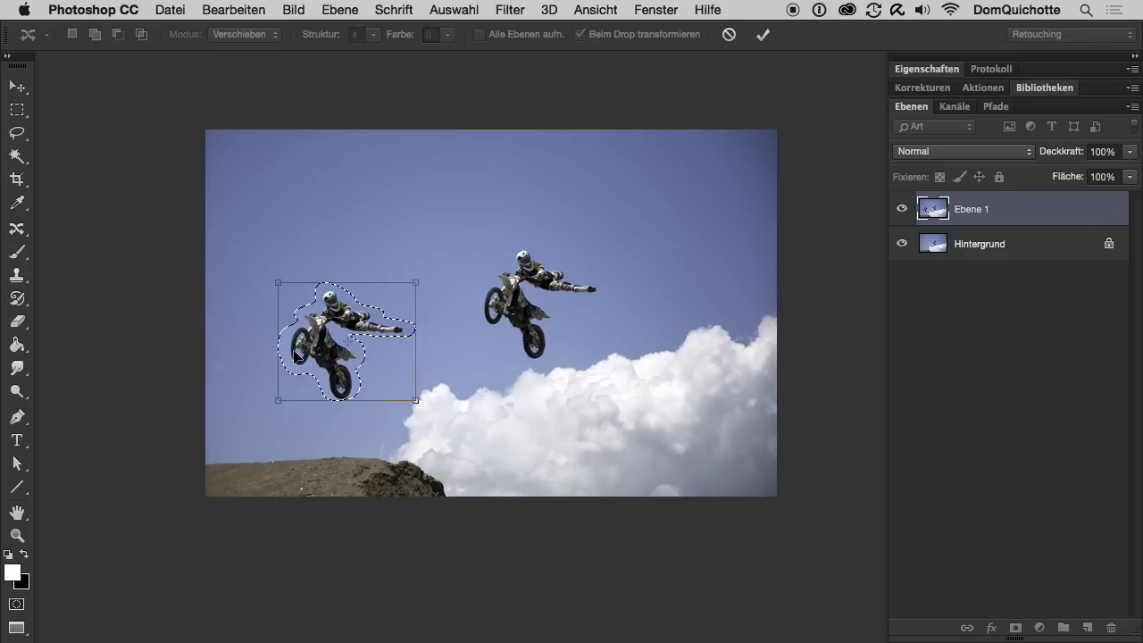
right_click(322, 329)
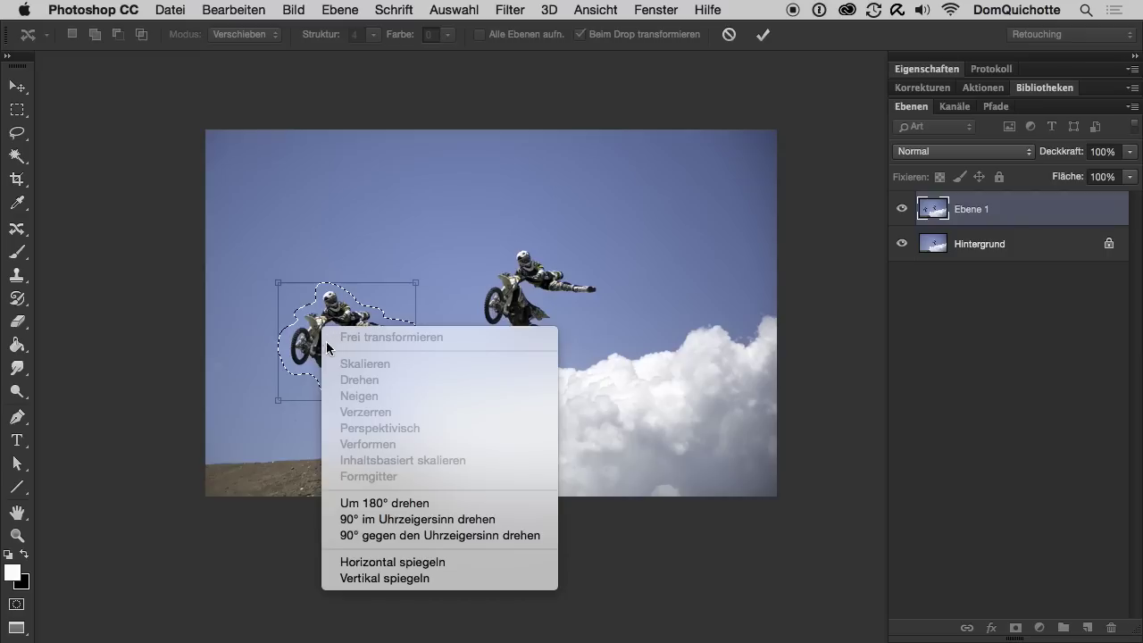
click(402, 561)
mouse_move(434, 298)
mouse_down()
mouse_move(436, 271)
mouse_move(385, 261)
mouse_move(394, 346)
mouse_move(406, 352)
mouse_up()
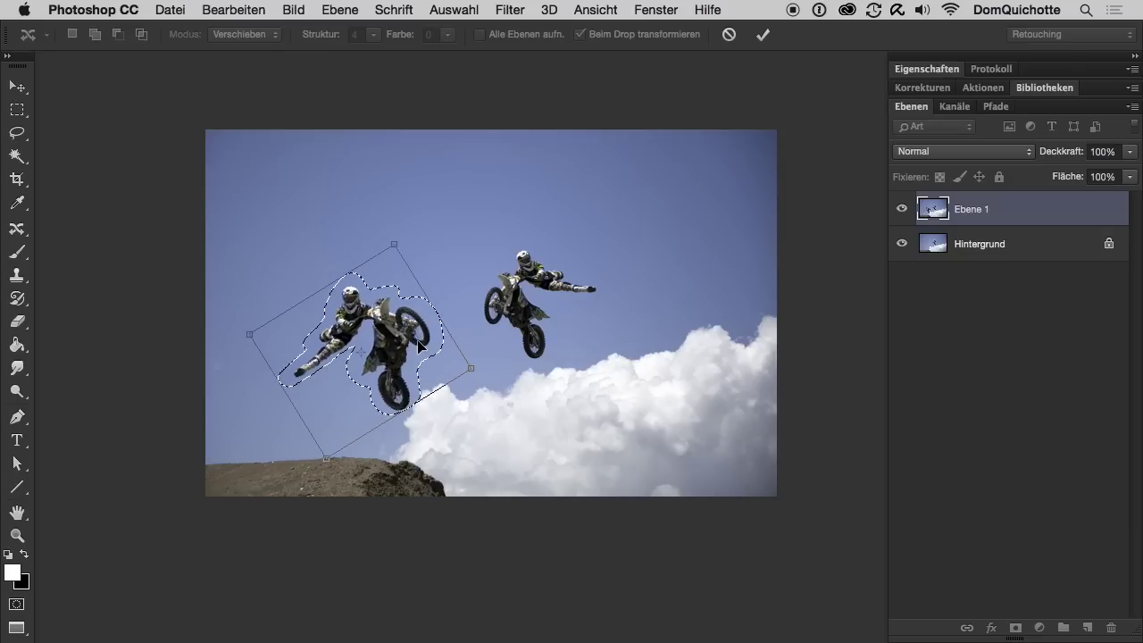
key(Return)
key(ctrl+d)
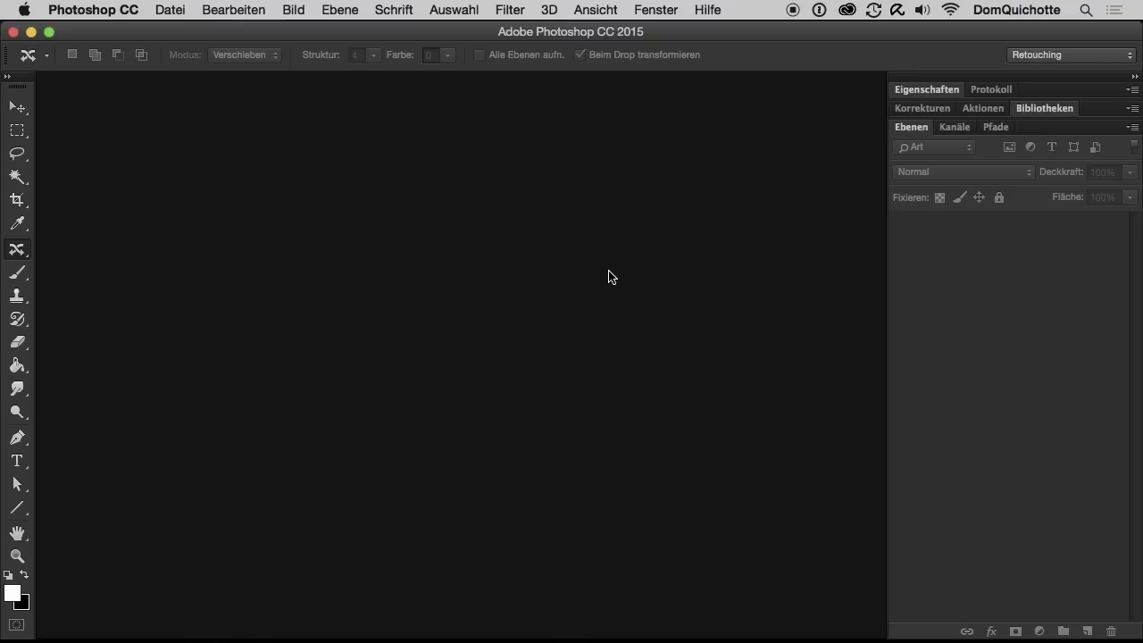
- Open Cypress.dng from 05 Dehaze in Camera Raw and show the Effekte panel with Dehaze at 0
key(super+o)
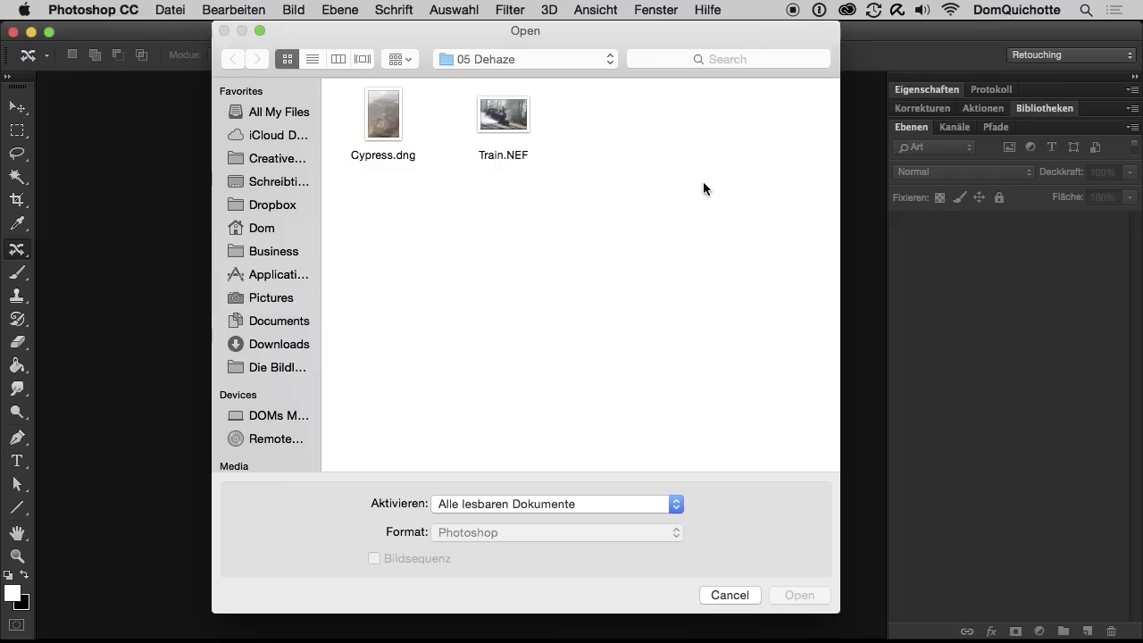
click(382, 124)
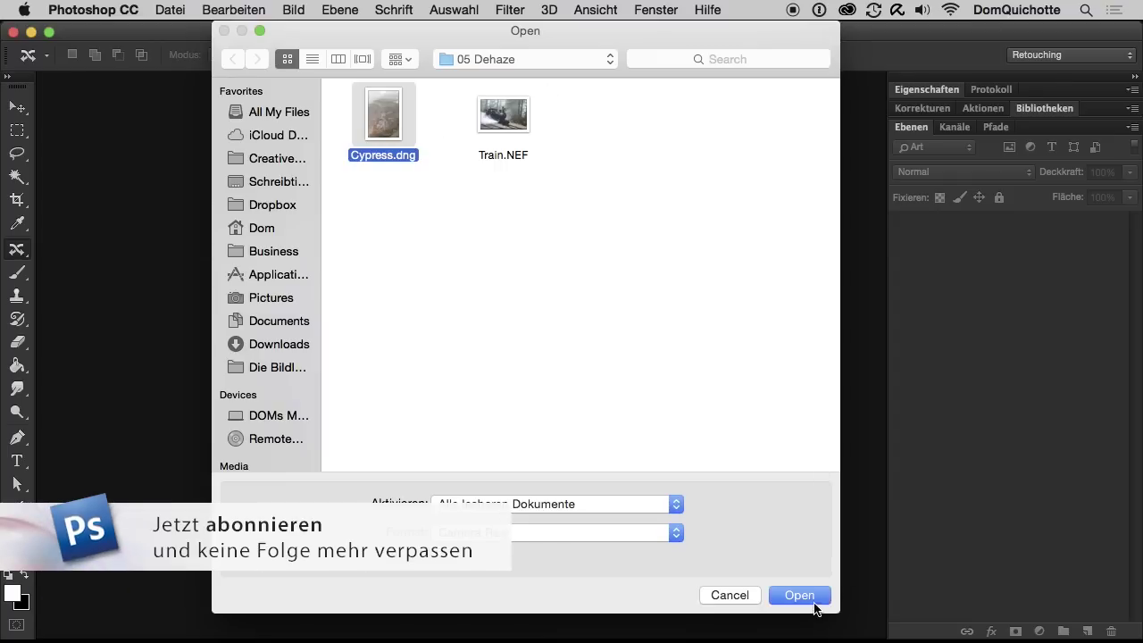
key(Return)
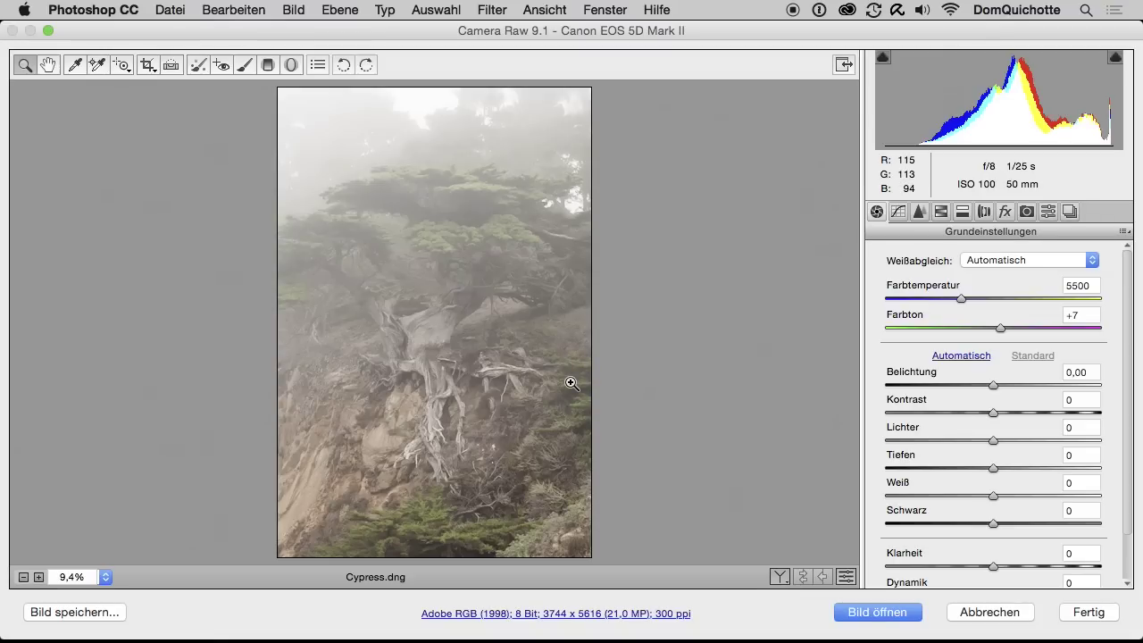
click(1007, 214)
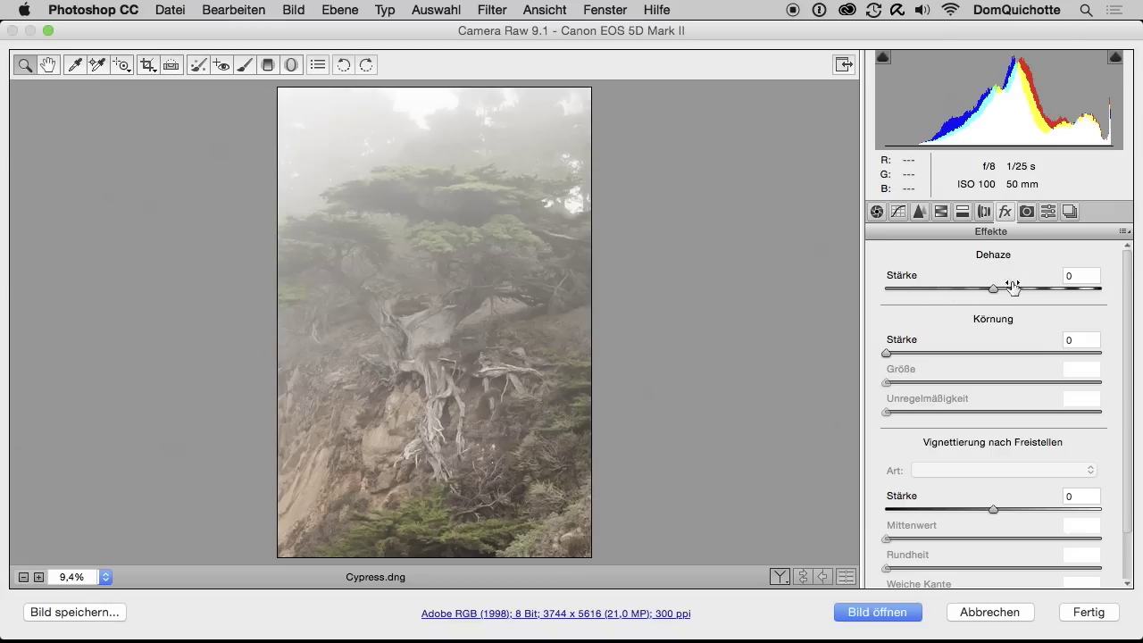
- Set Dehaze to +100, check the tree canopy close up, then open the photo in Photoshop
drag(992, 288, 1095, 290)
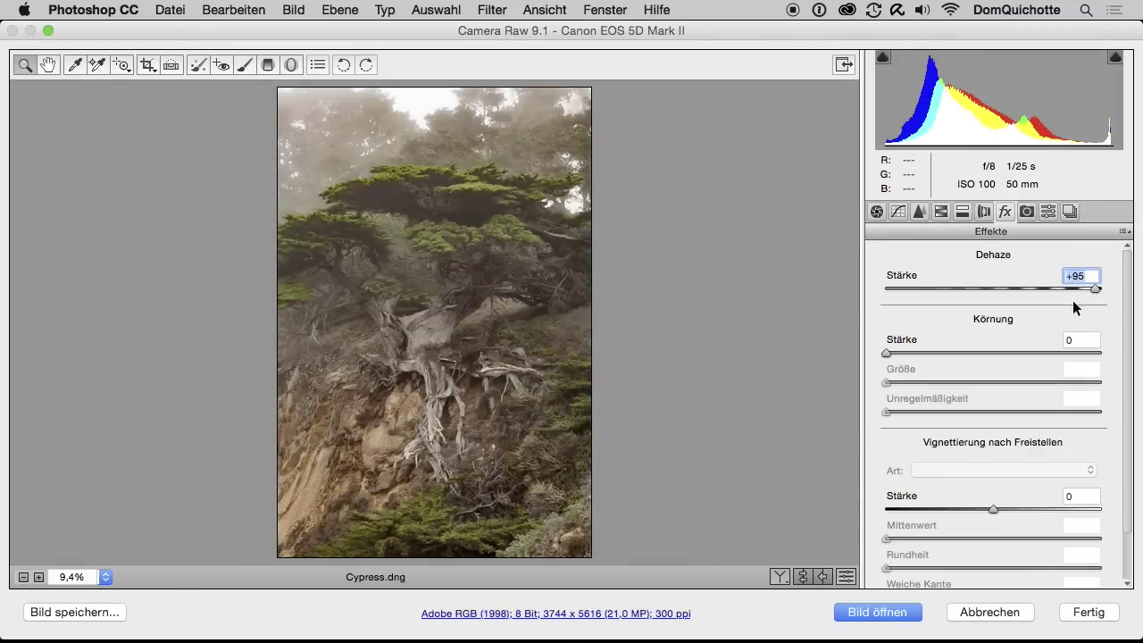
mouse_move(1096, 291)
mouse_down()
mouse_move(875, 298)
mouse_move(973, 286)
mouse_move(1002, 289)
mouse_move(912, 297)
mouse_move(1085, 291)
mouse_up()
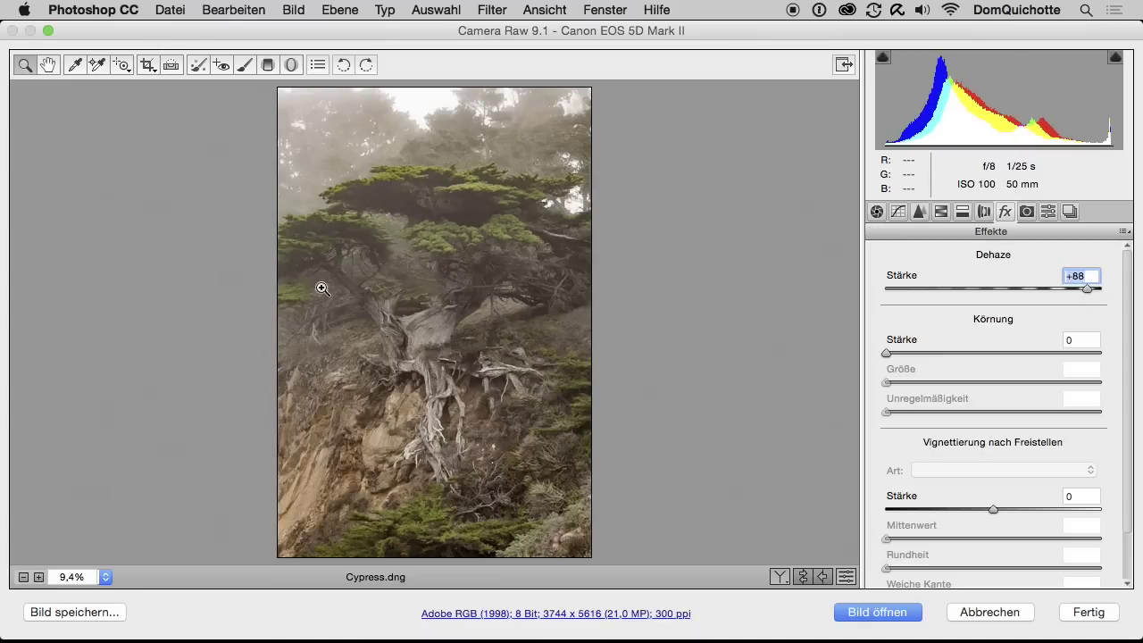
click(373, 205)
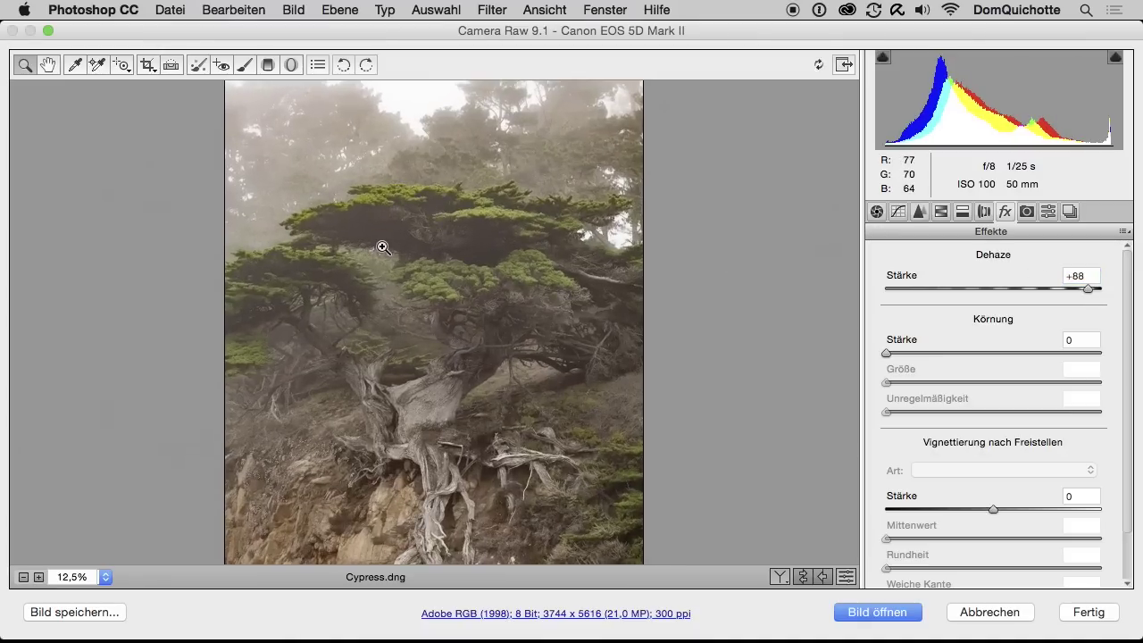
click(382, 246)
click(398, 355)
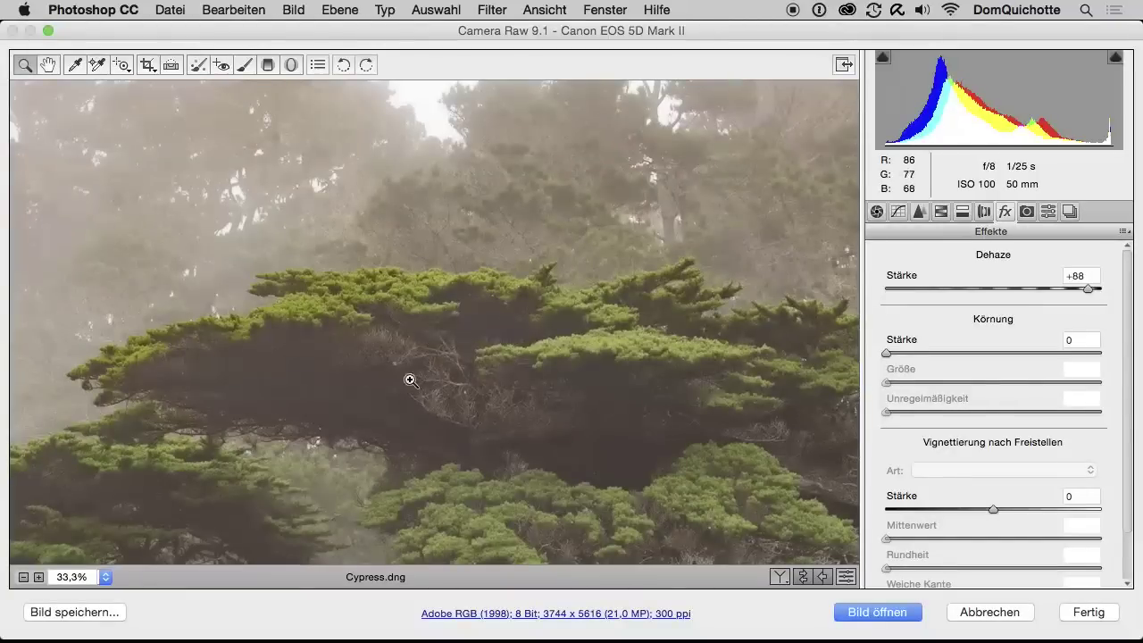
mouse_move(1091, 289)
mouse_down()
mouse_move(989, 289)
mouse_move(1101, 288)
mouse_up()
key(super+0)
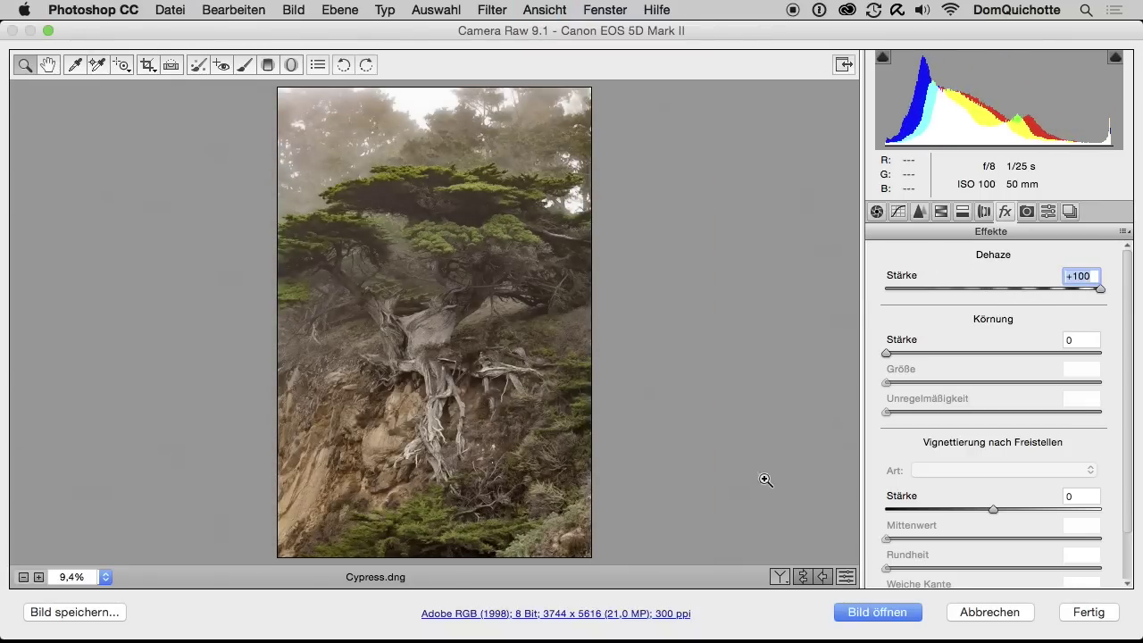
click(862, 613)
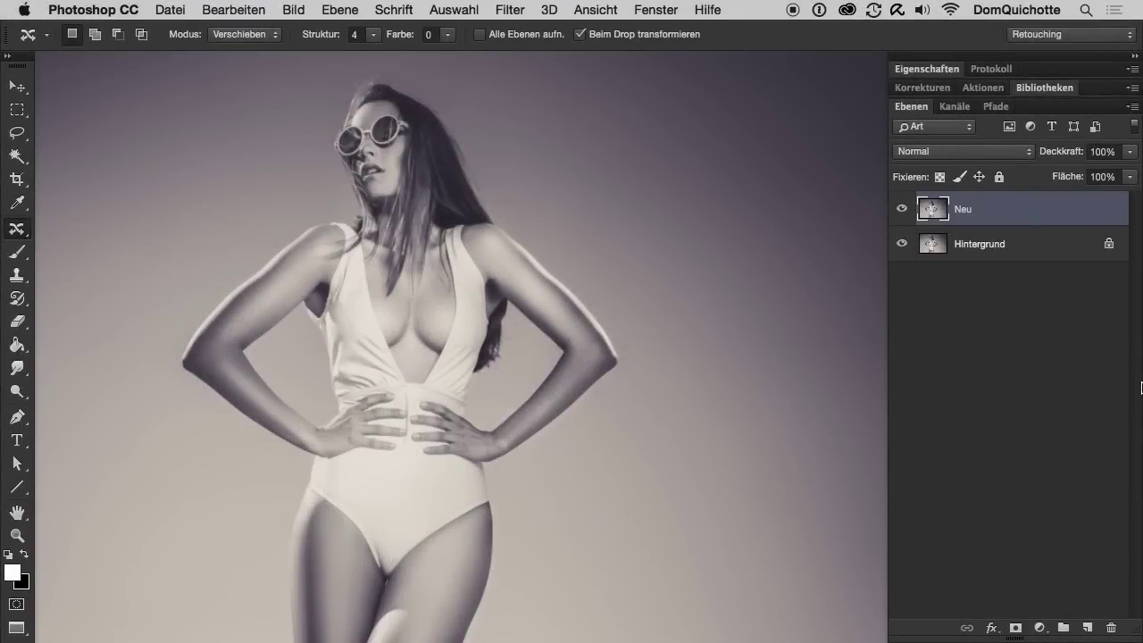
click(656, 11)
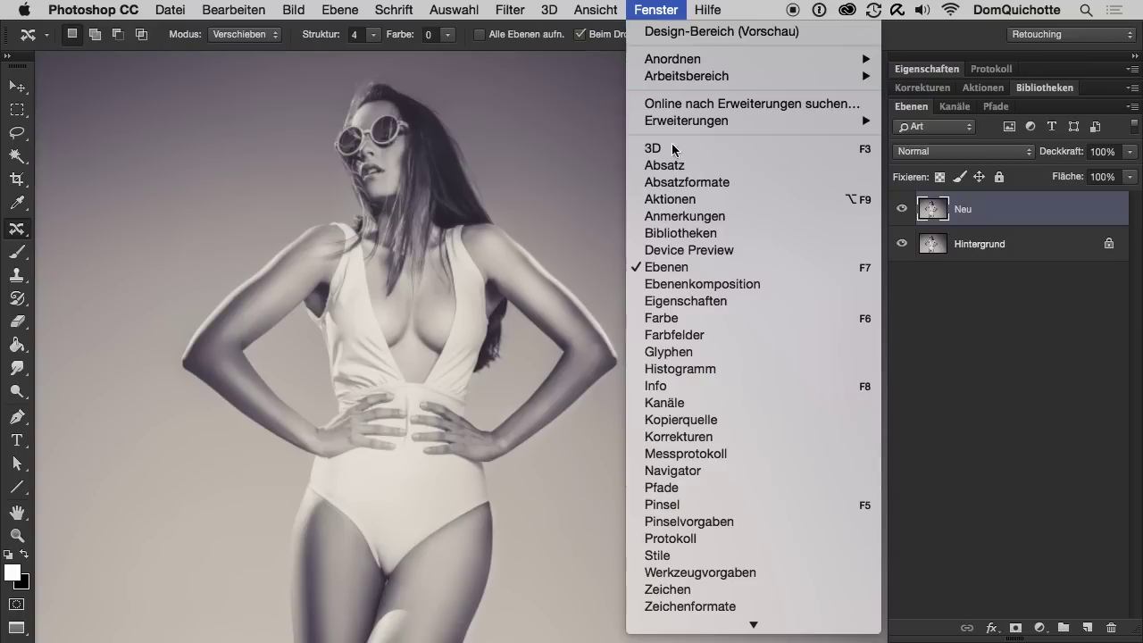
click(683, 352)
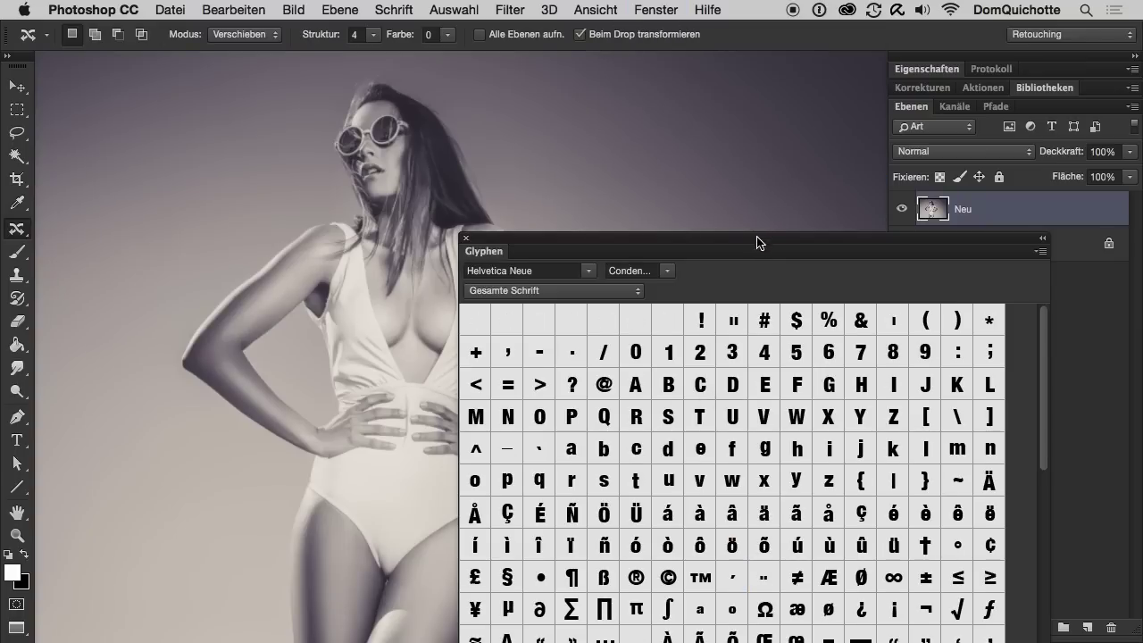
drag(756, 242, 607, 59)
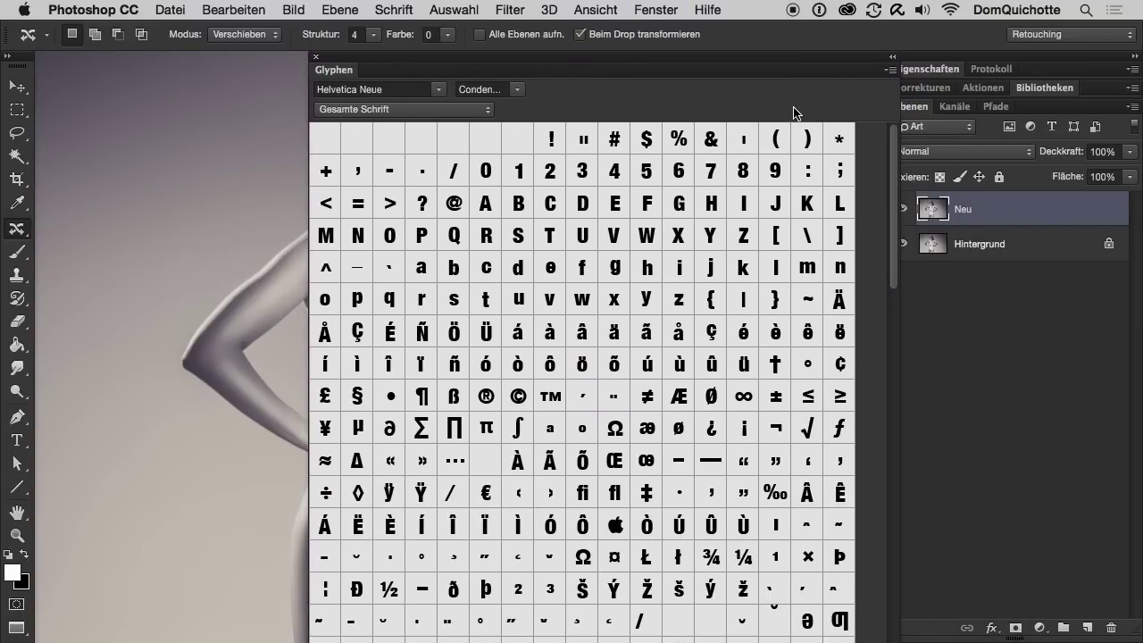
click(409, 89)
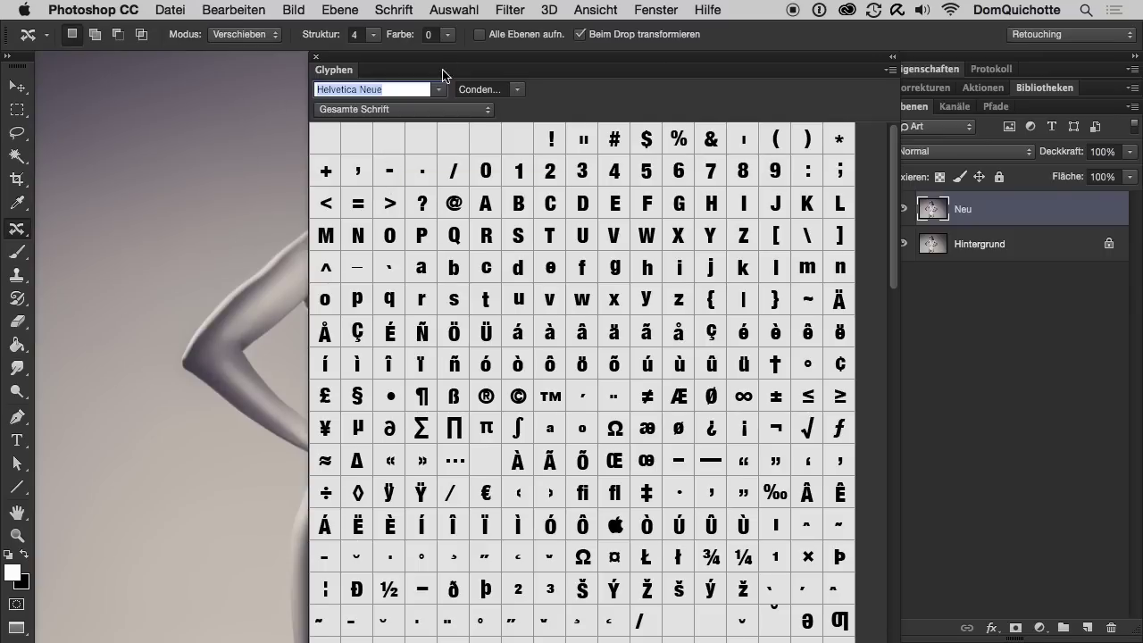
click(439, 89)
text(en)
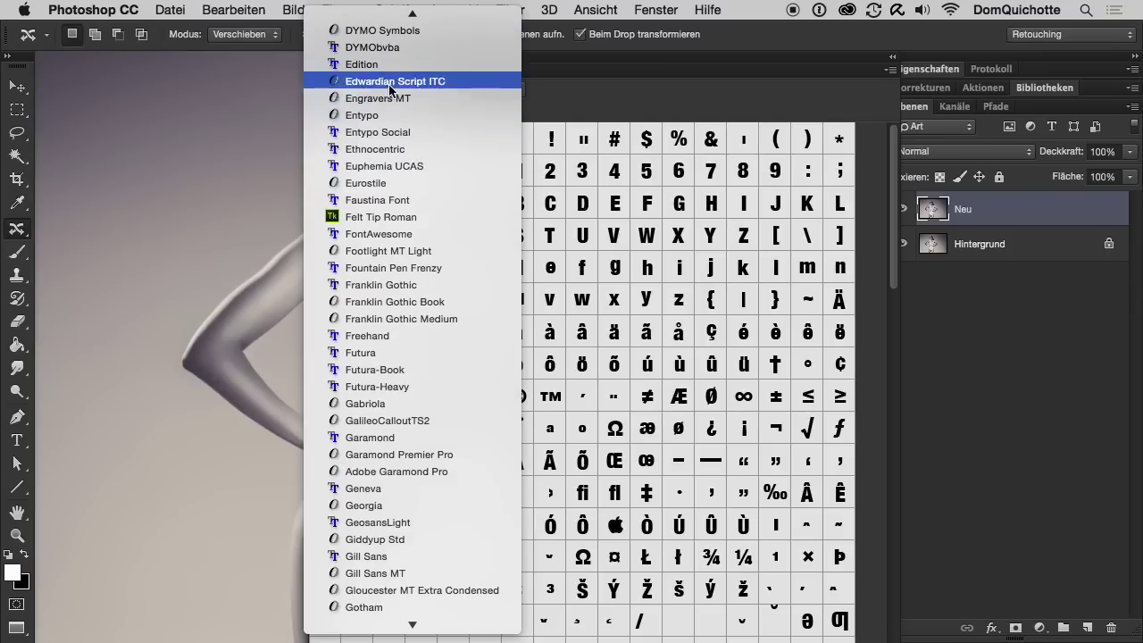
click(393, 118)
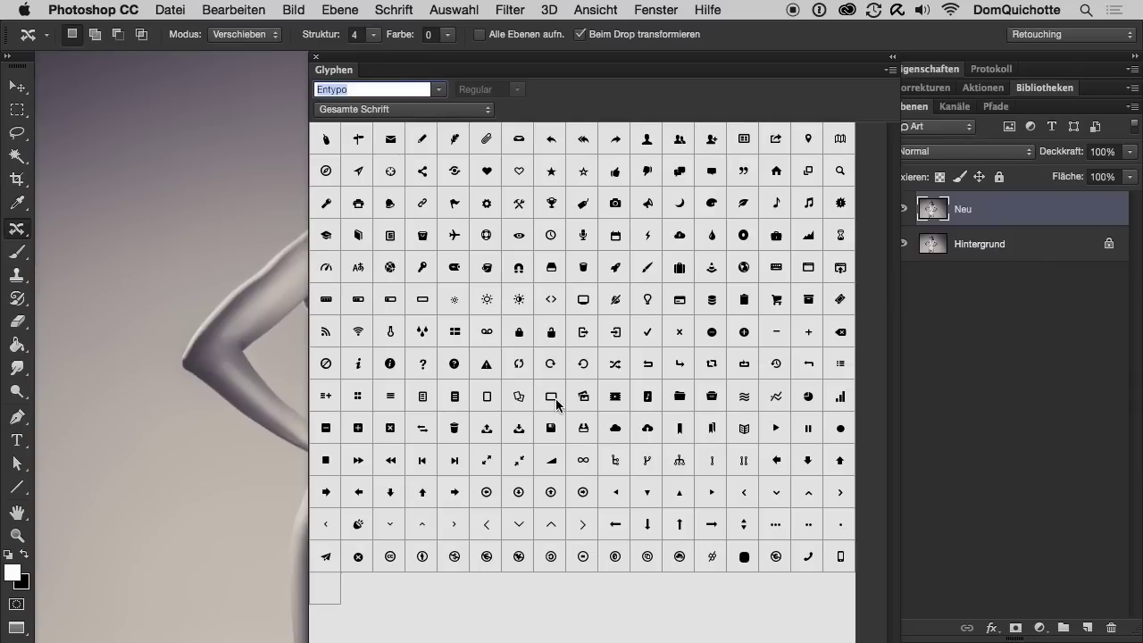
click(316, 58)
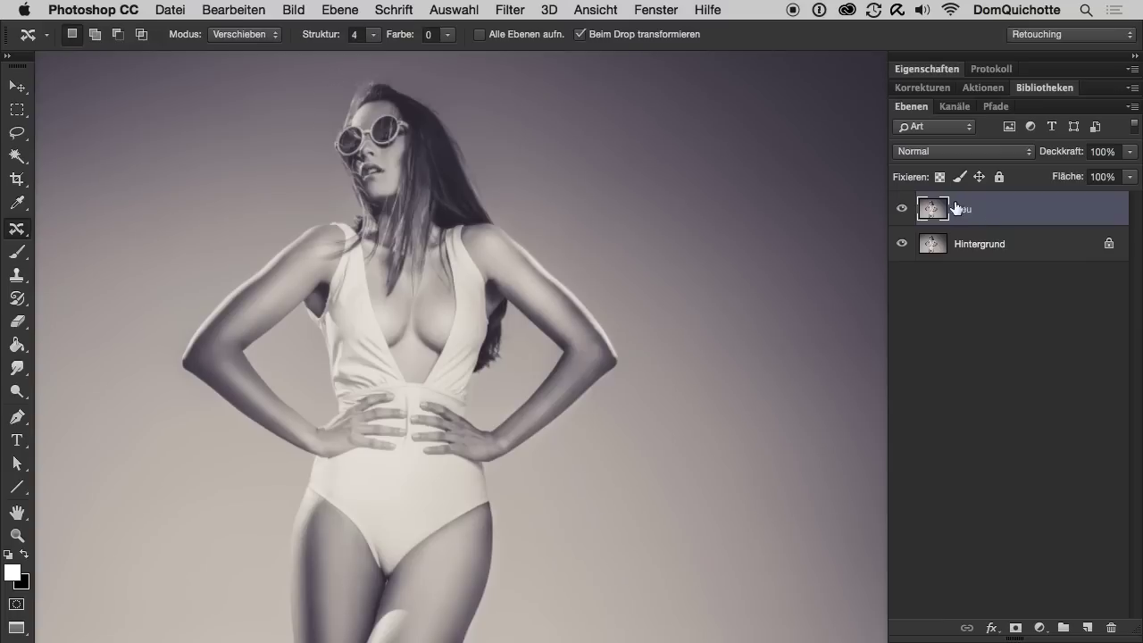
- Convert the Neu layer to a smart object, then browse Bild > Korrekturen without applying anything
right_click(1018, 211)
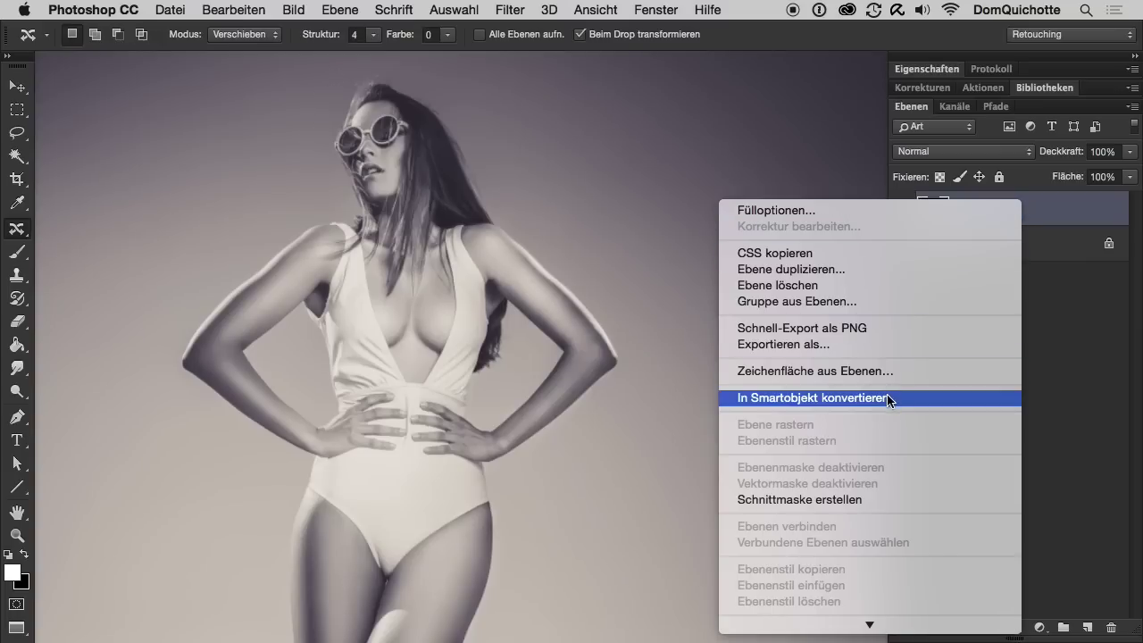
click(893, 398)
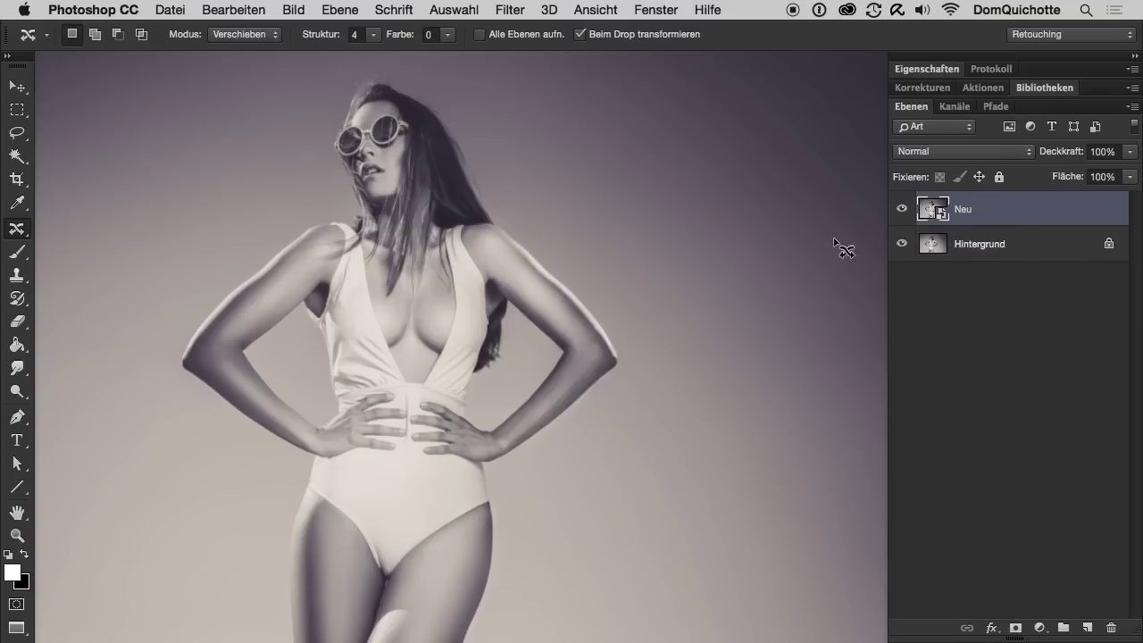
click(296, 10)
mouse_move(327, 59)
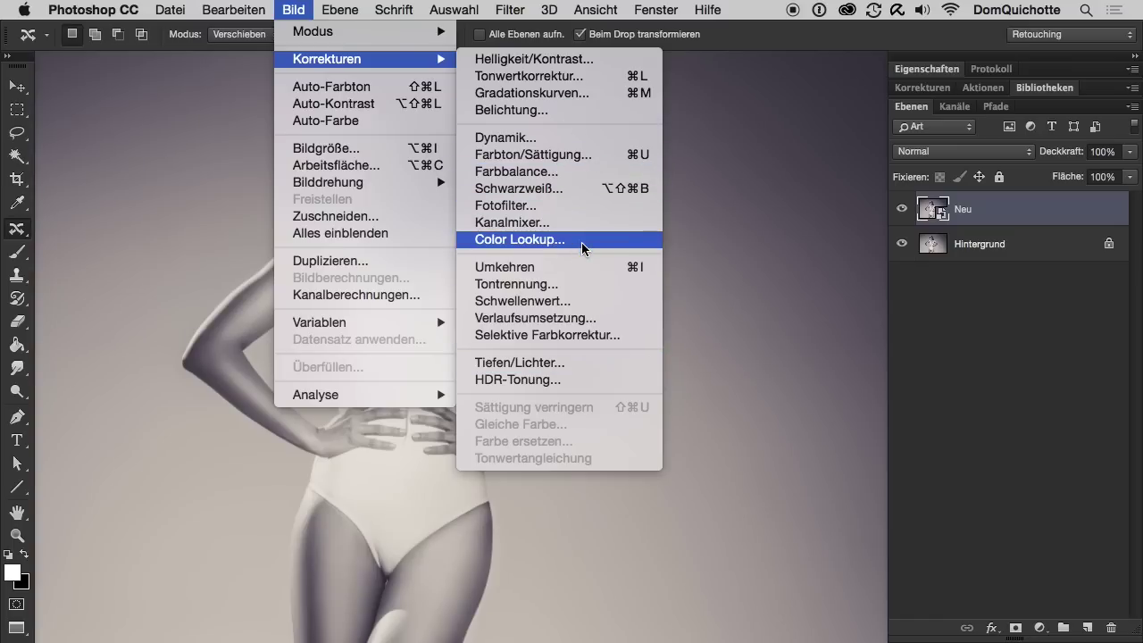
key(Escape)
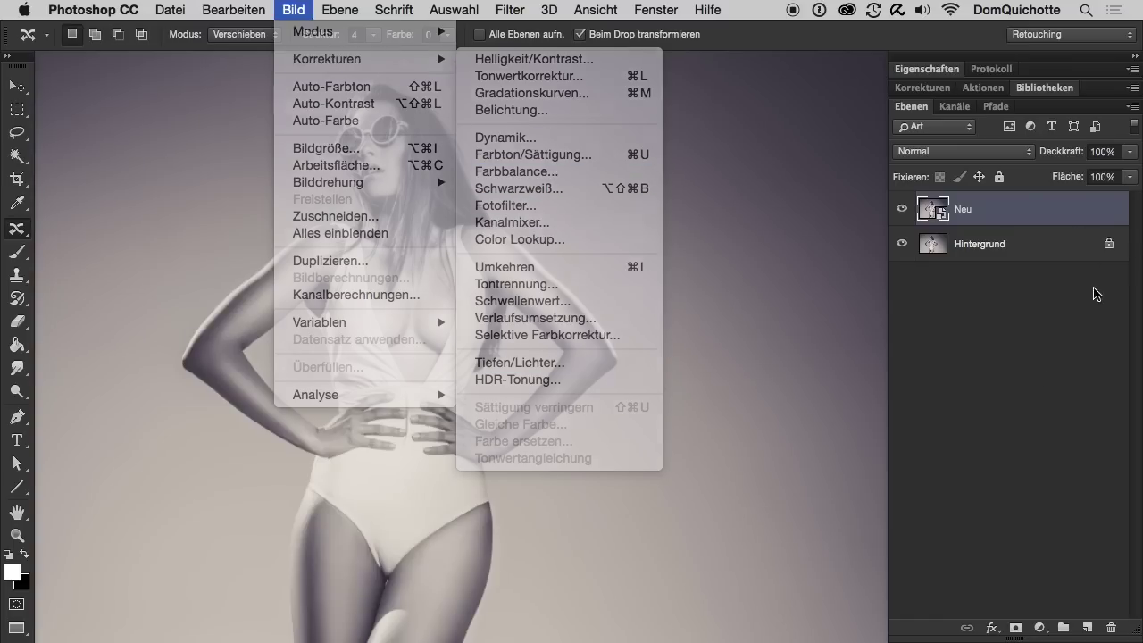